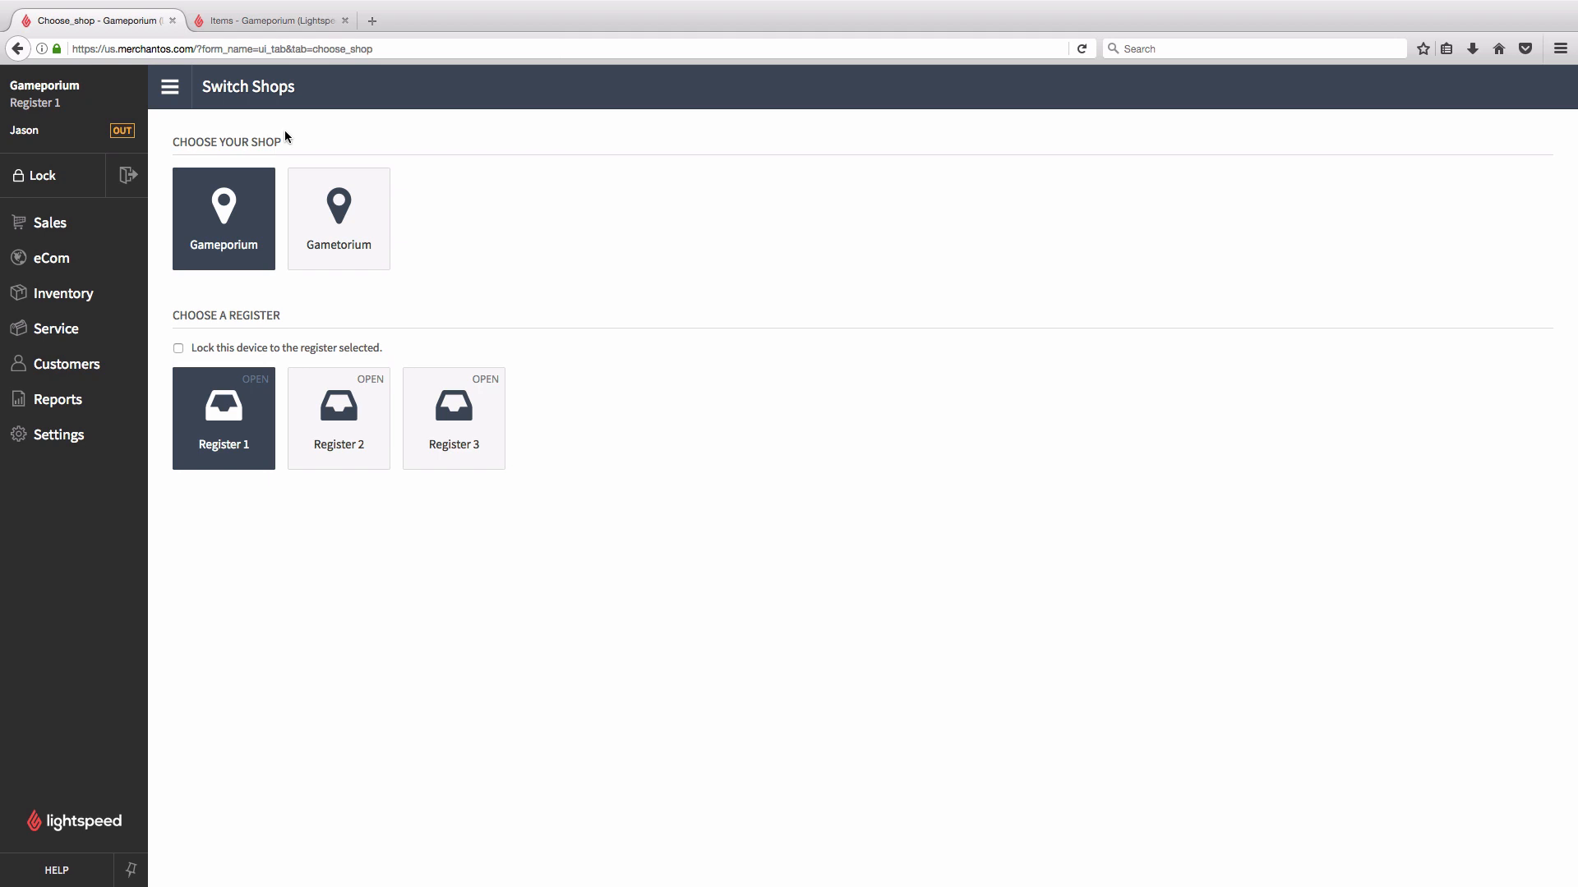
Start a new item matrix in the inventory and describe it as "Gameporium T-Shirt"
click(80, 297)
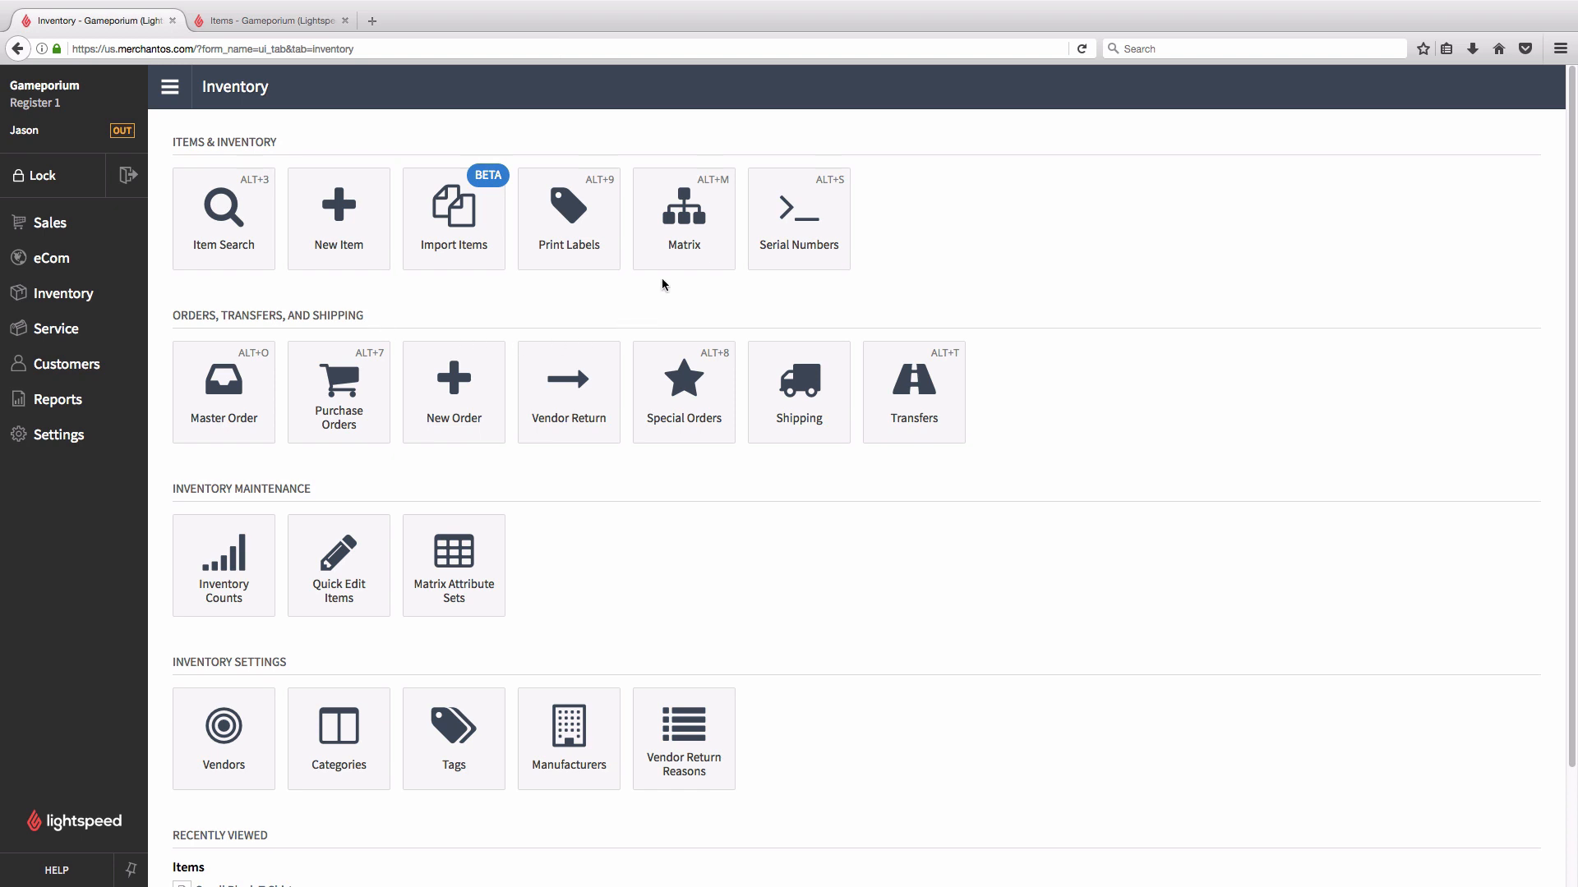
click(712, 249)
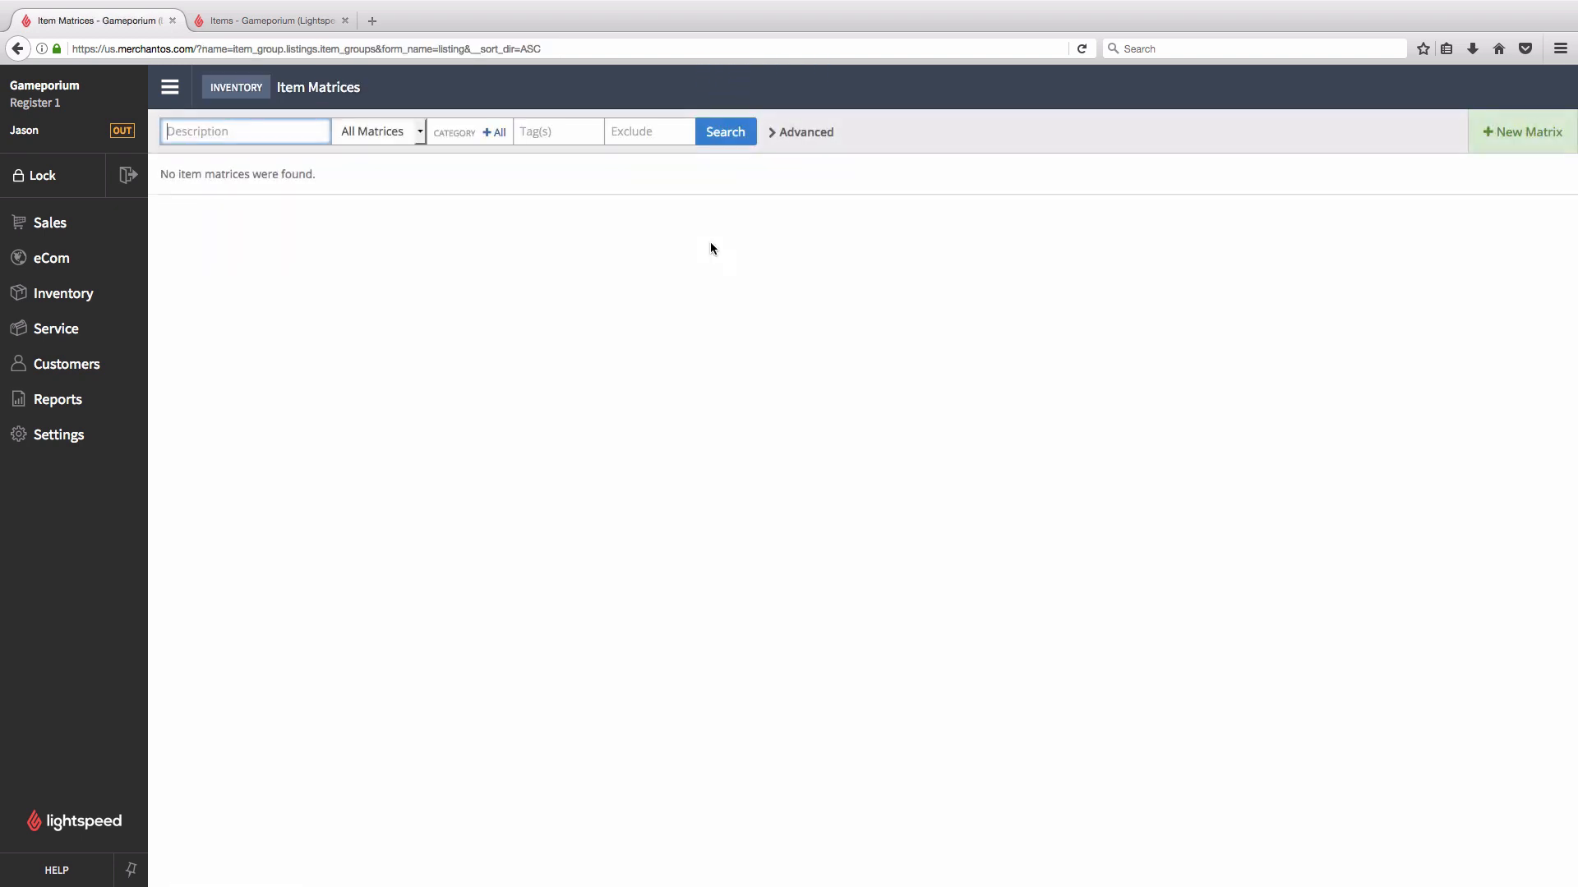
click(1525, 148)
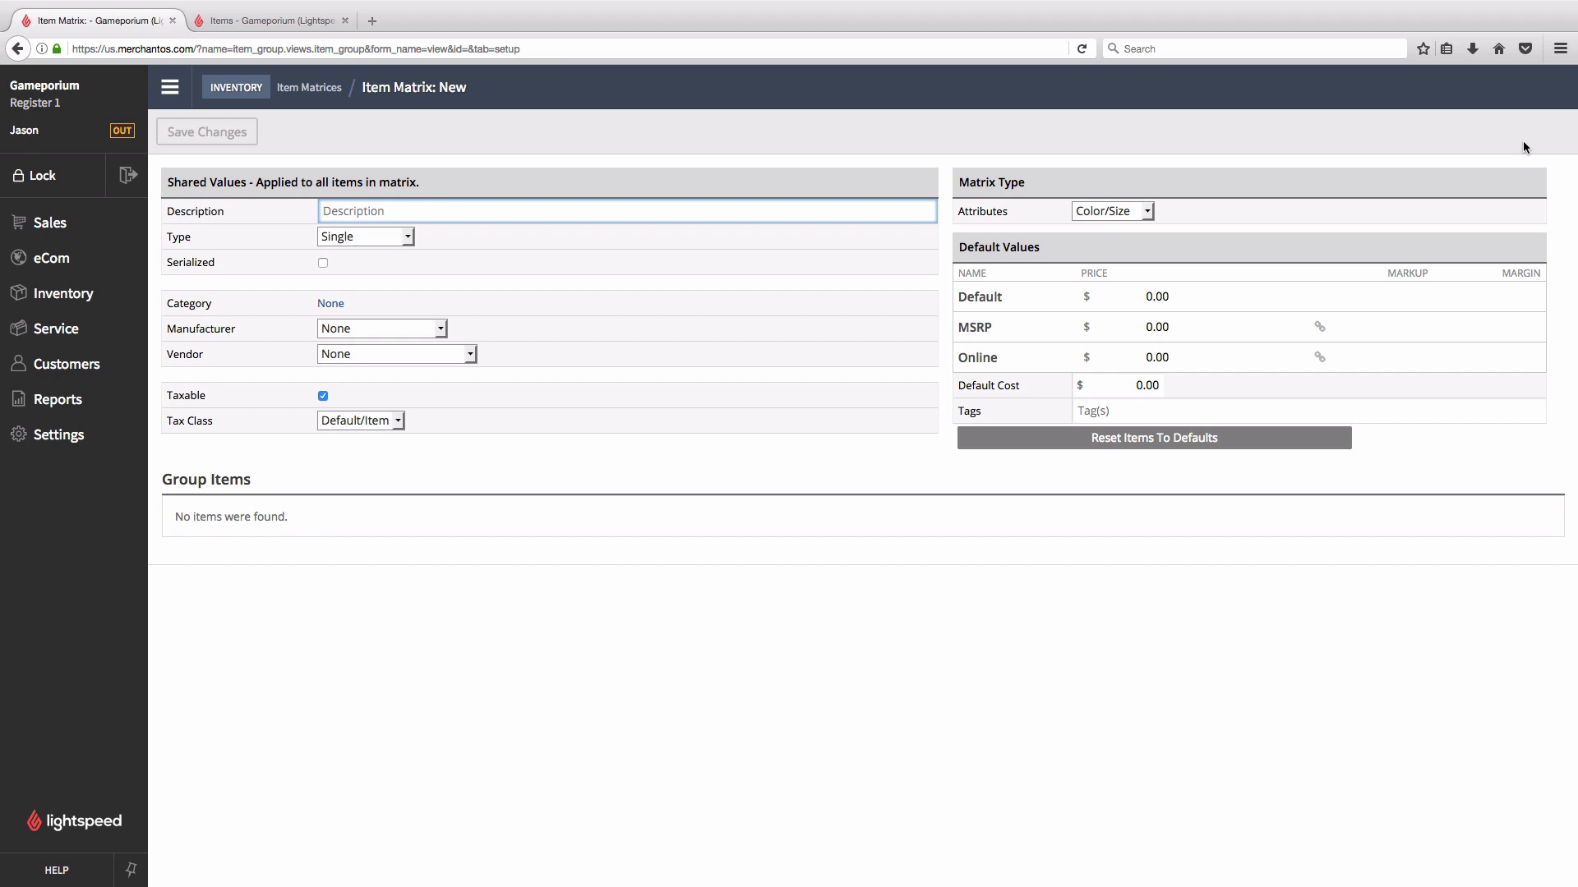
text(G)
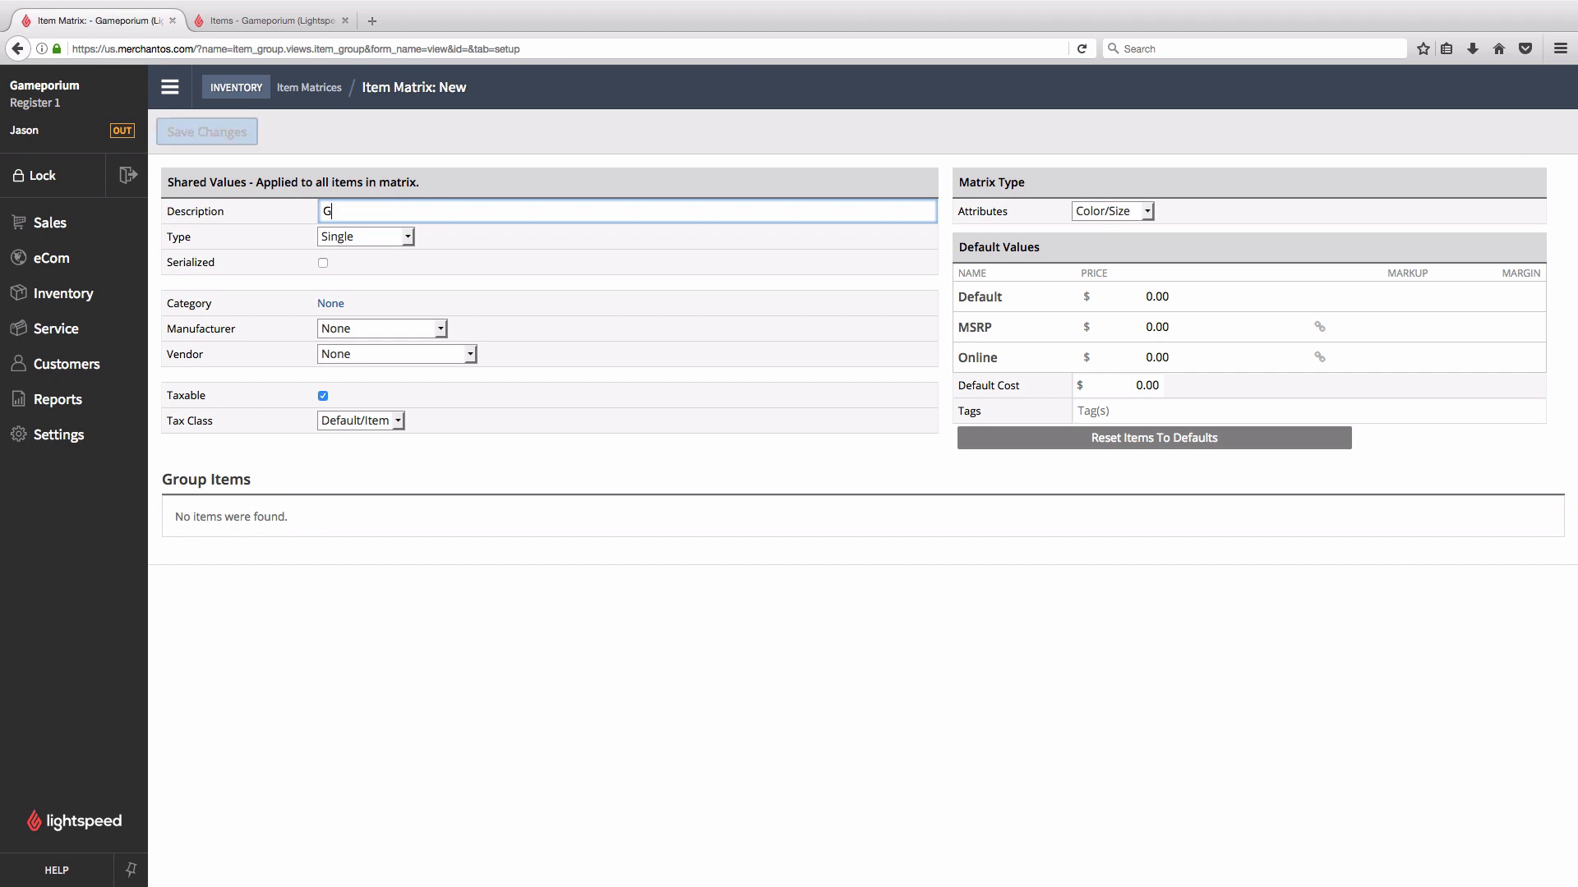
text(amepor)
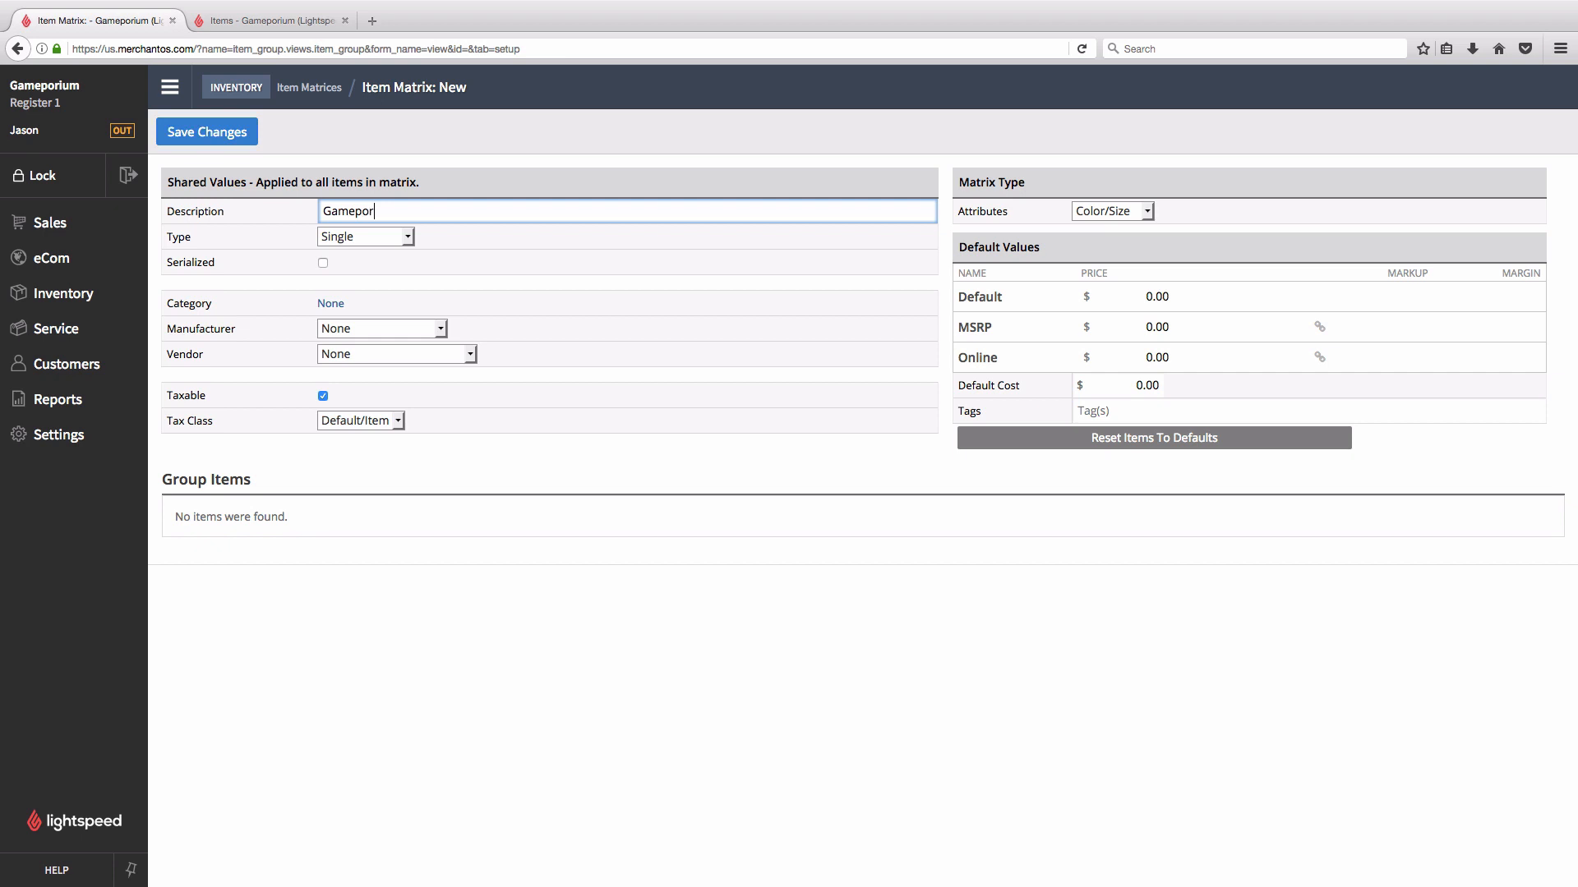
text(ium T-Shirt)
Assign the T-shirt matrix to the Apparel category, keeping the manufacturer as None
click(333, 304)
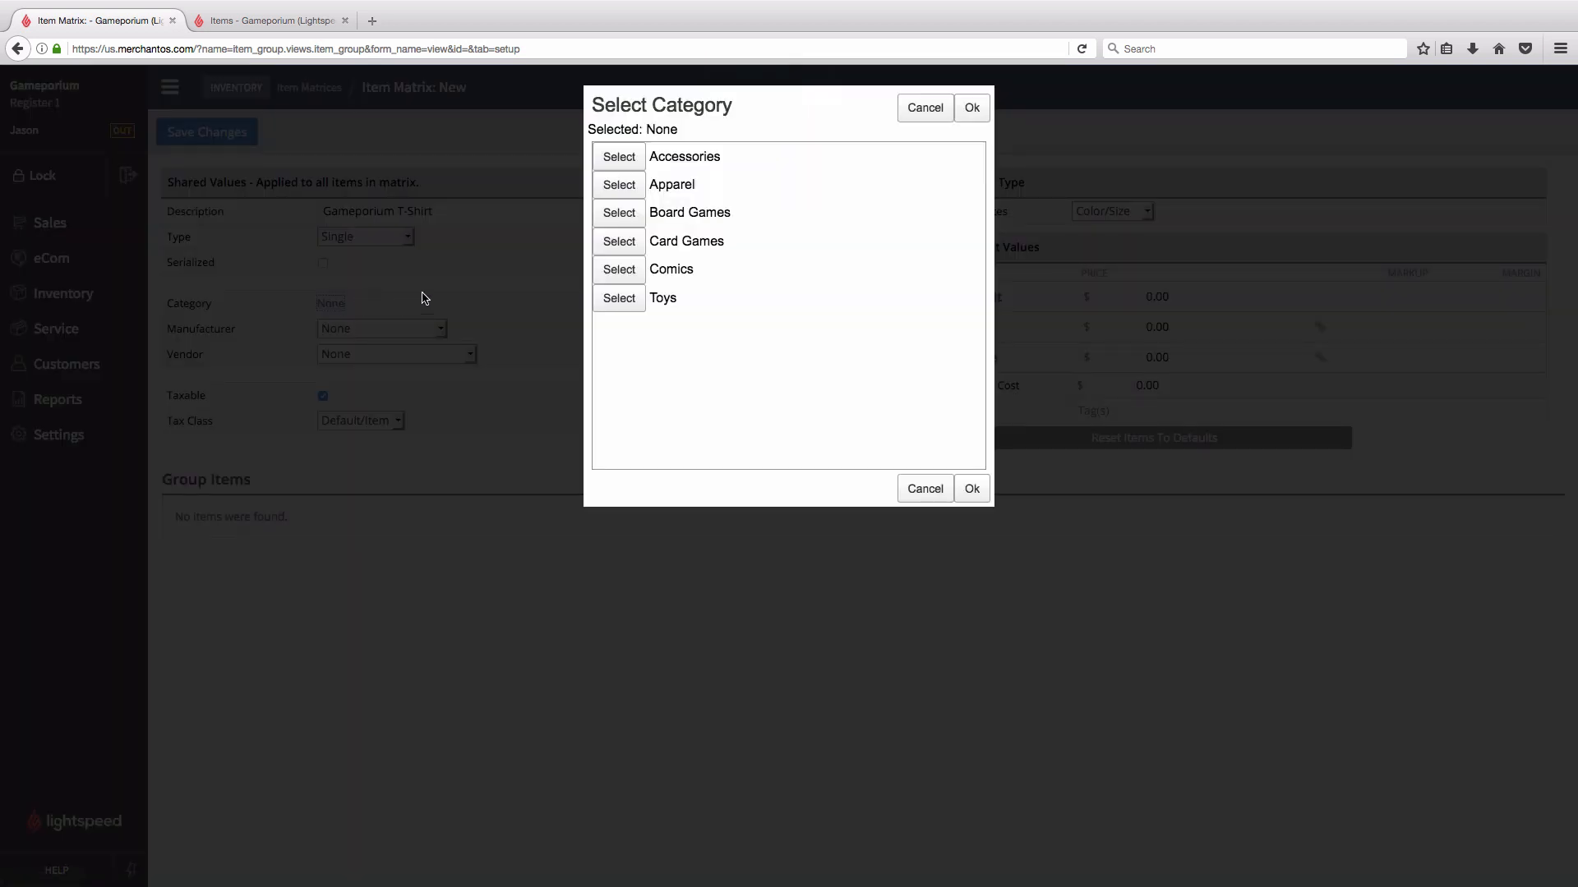
click(638, 186)
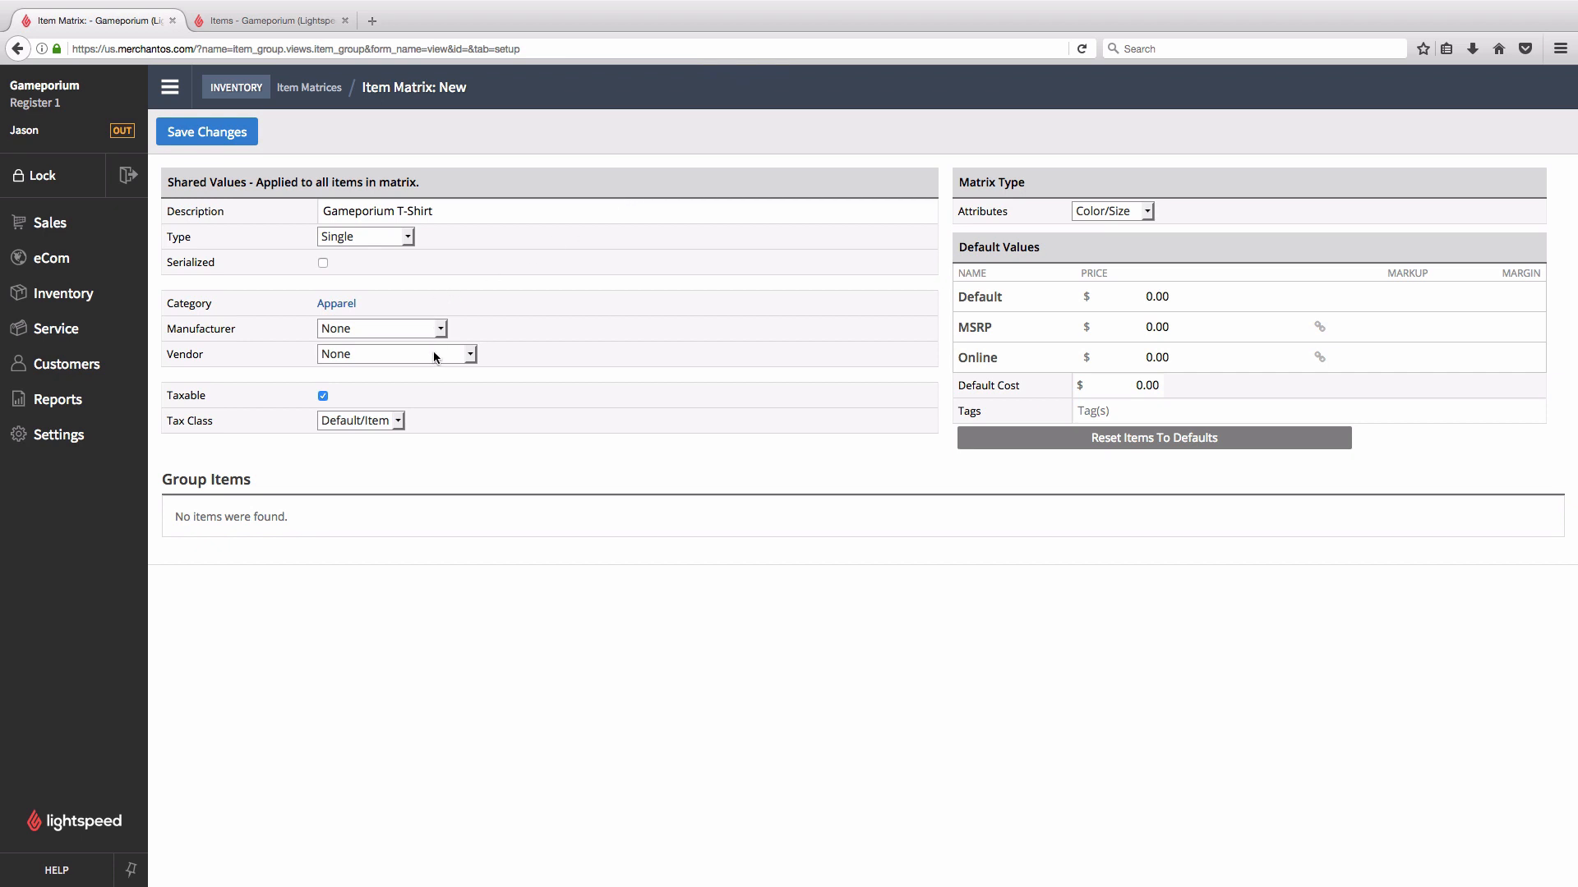
click(441, 328)
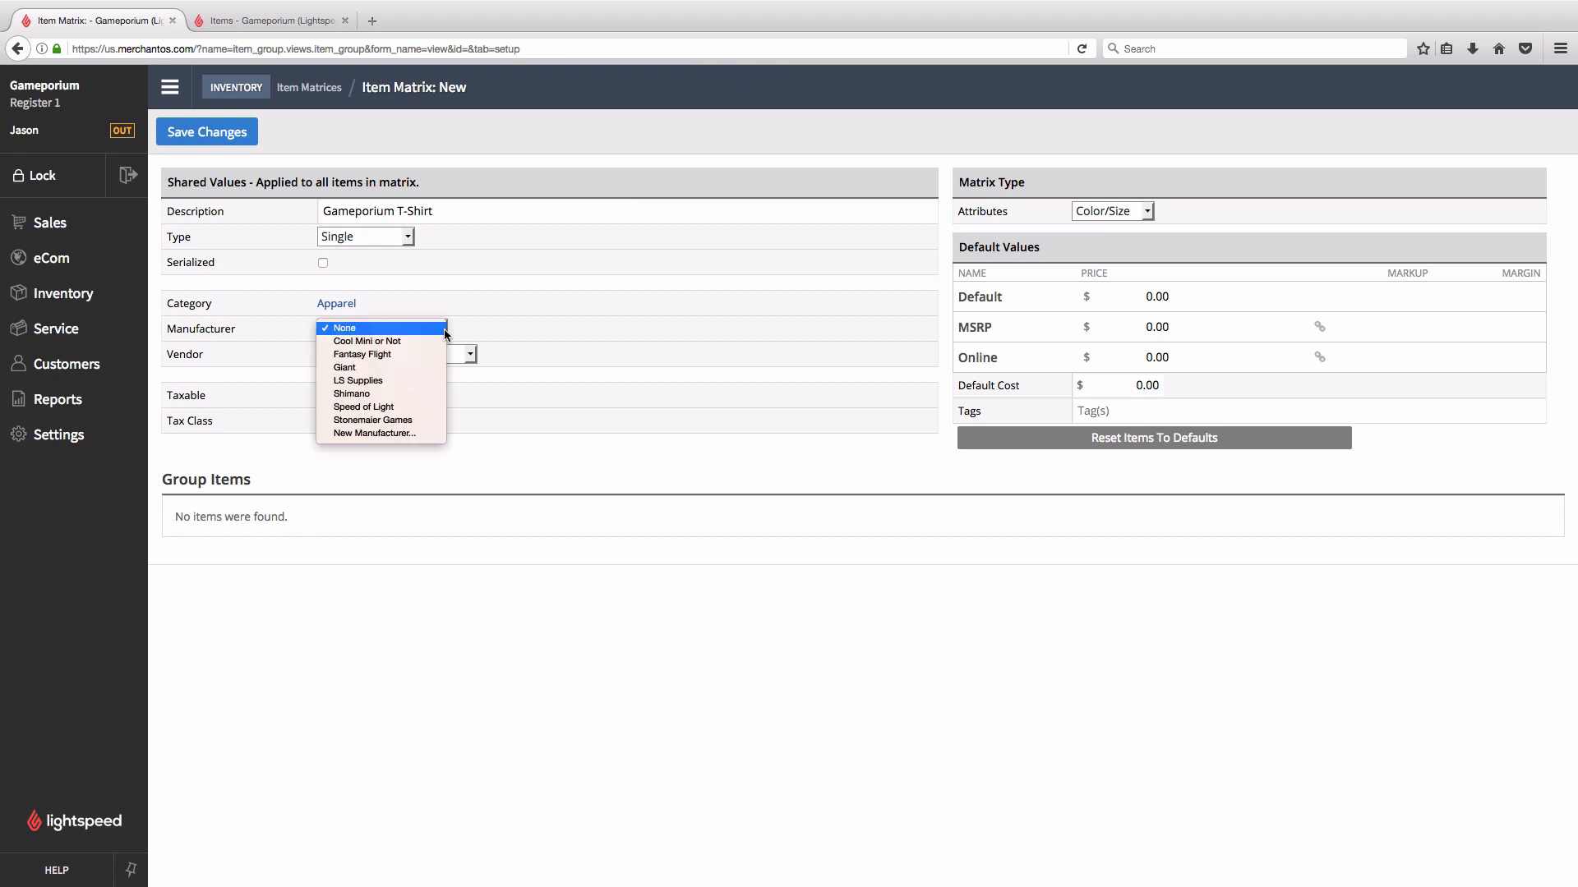
click(444, 328)
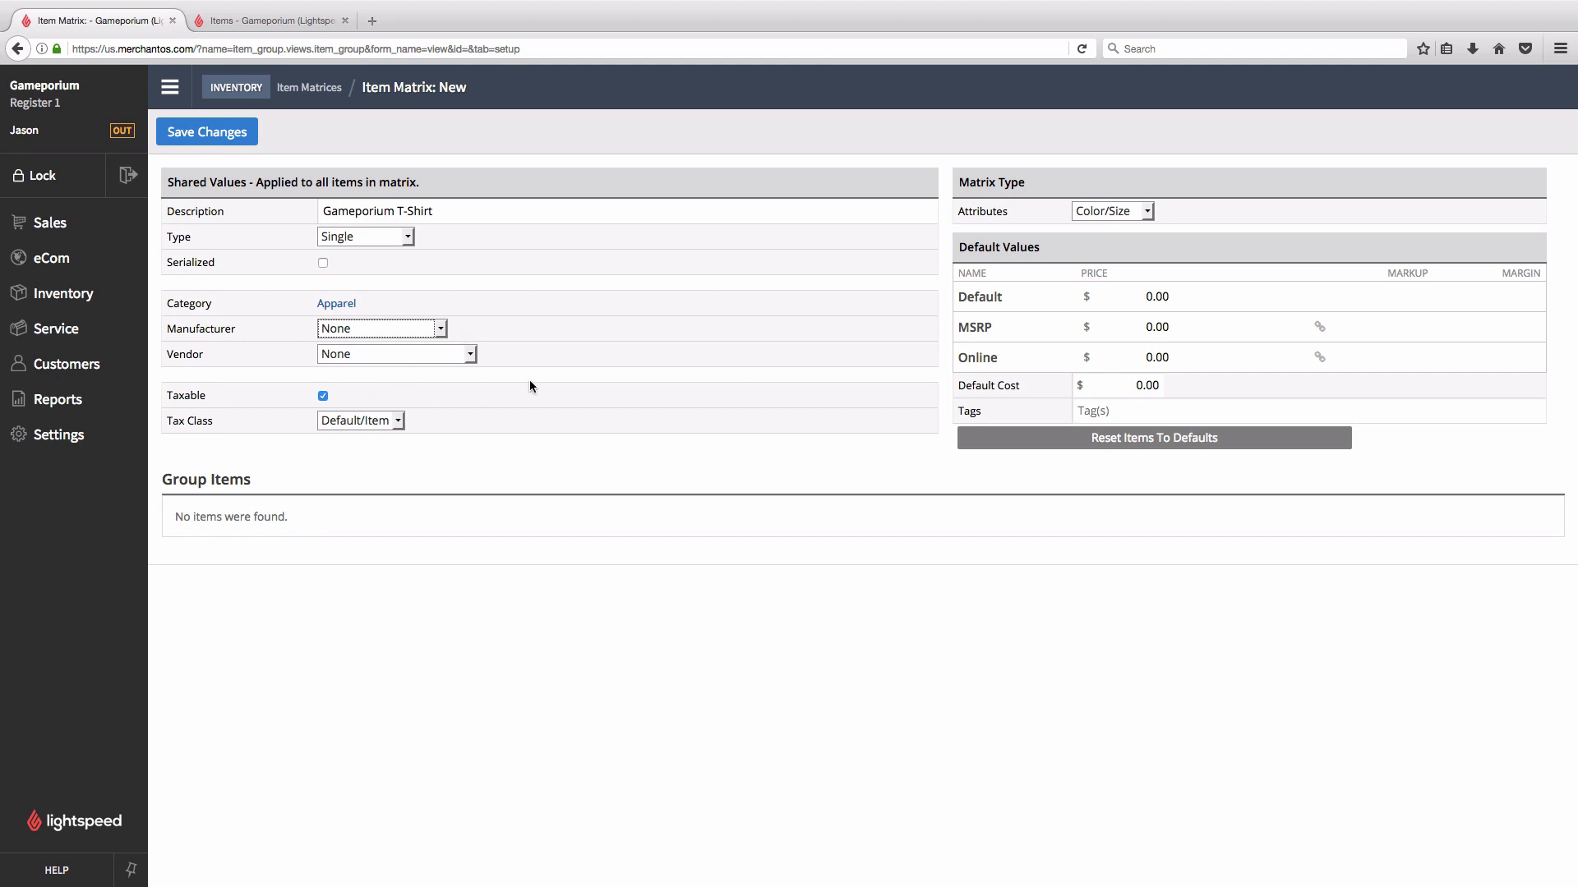
Set the matrix's default price to $15 and its default cost to $8
click(1145, 299)
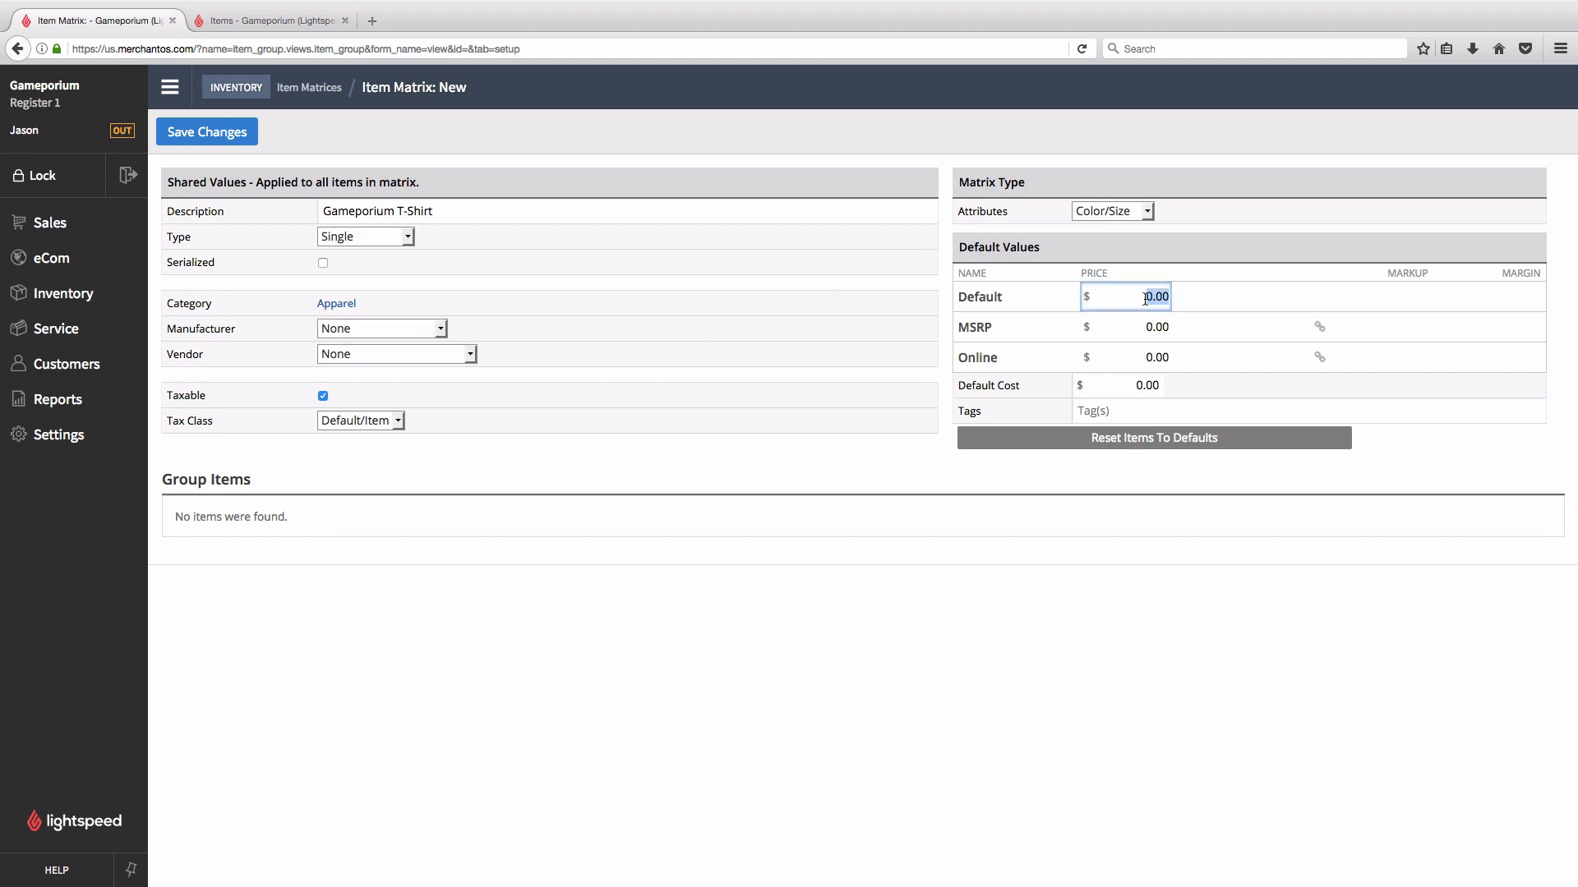
text(15)
key(Tab)
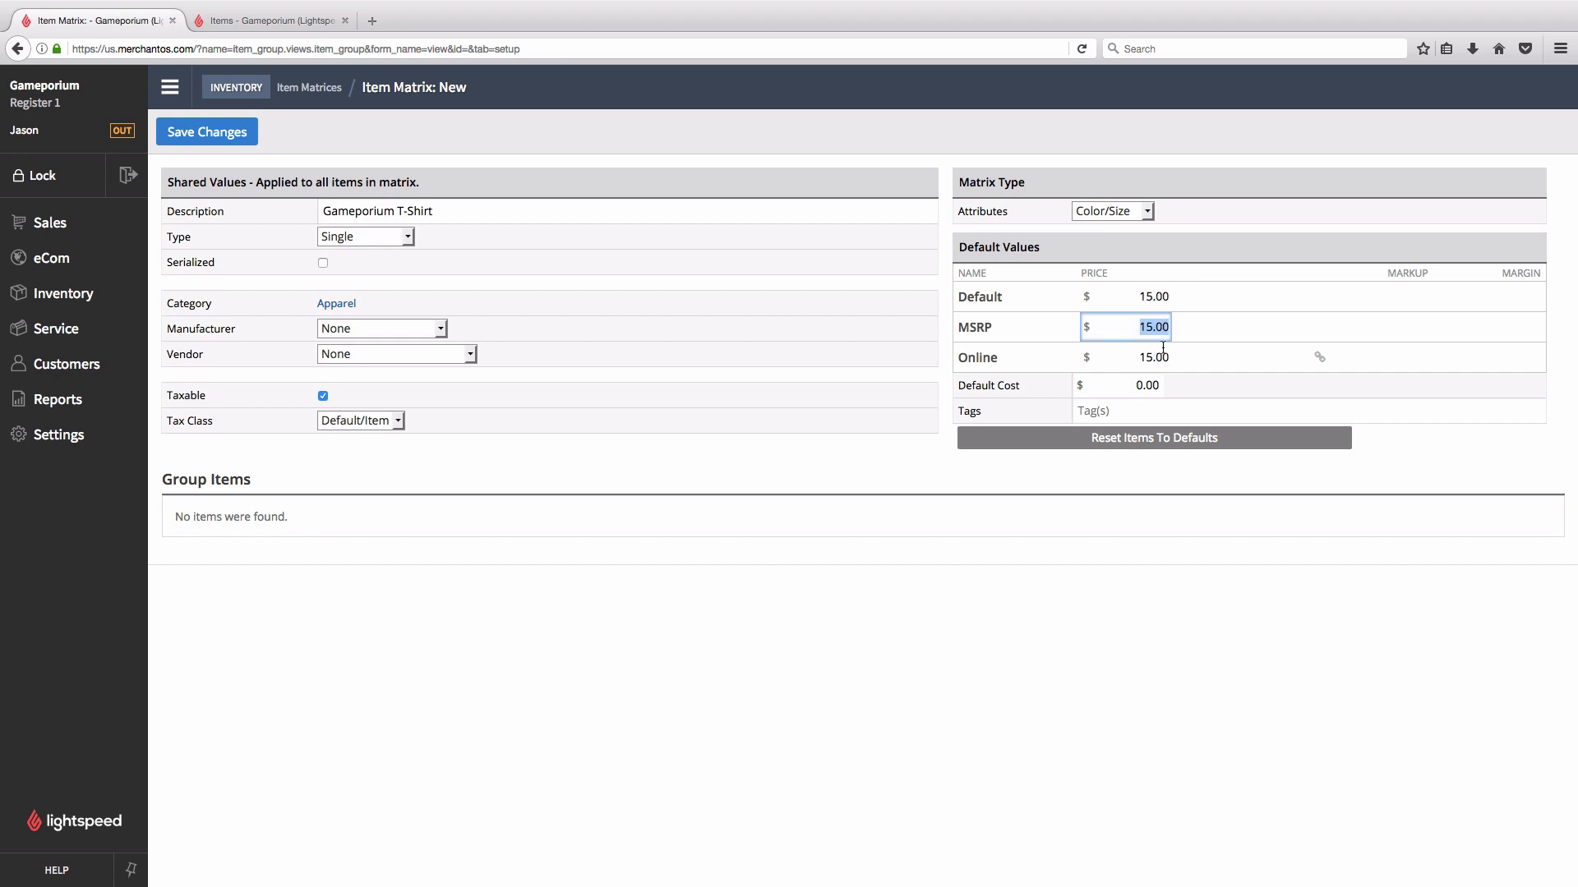
click(1138, 386)
text(8)
key(Tab)
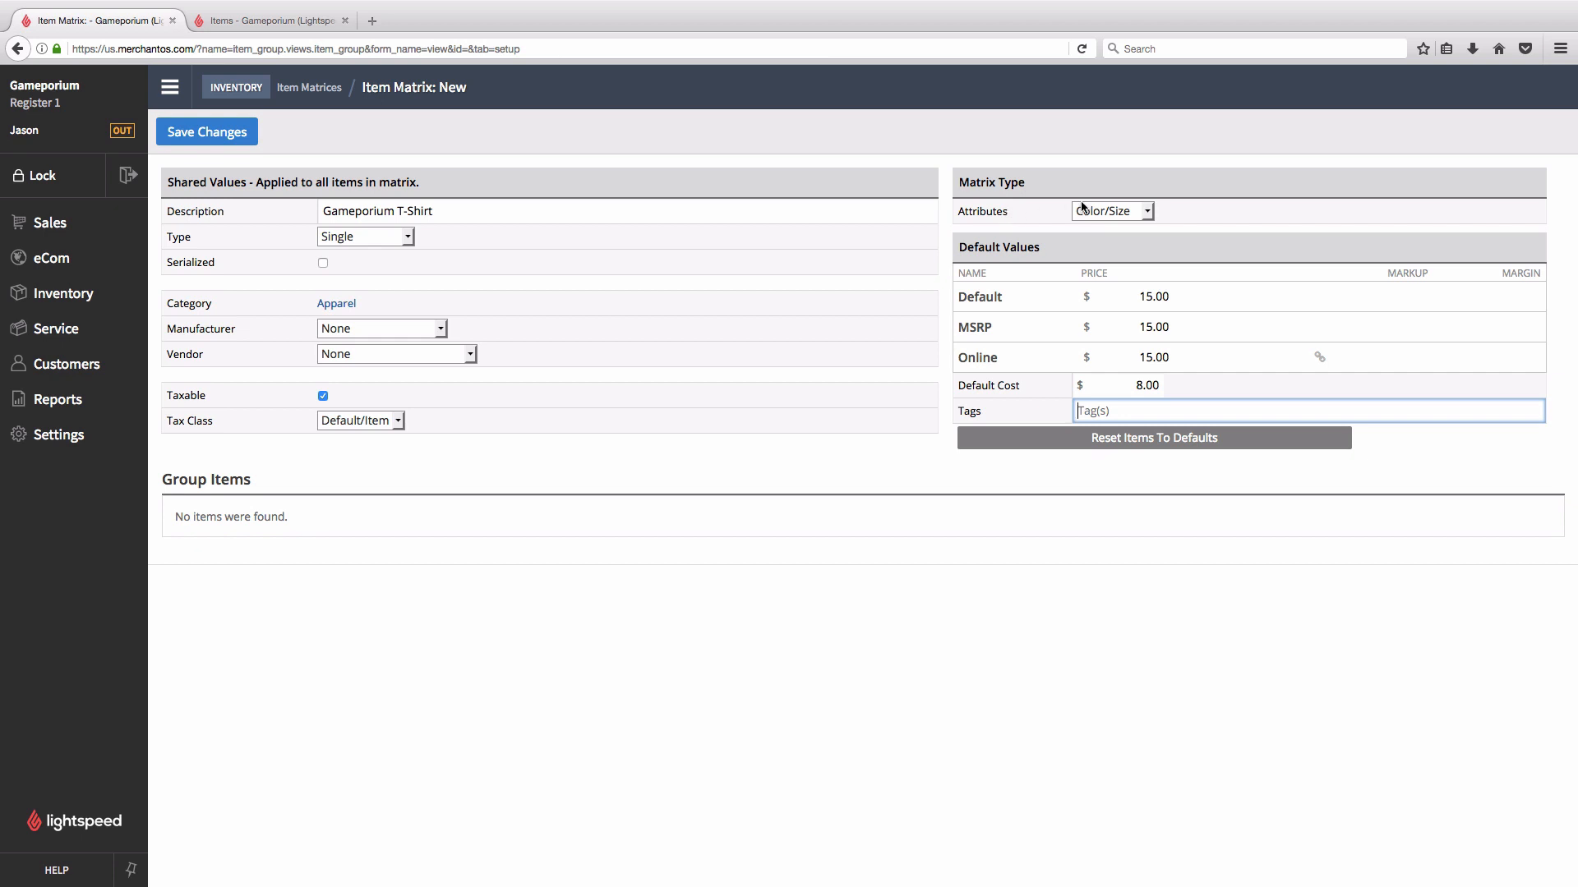
Keep Color/Size as the matrix attributes and save the new matrix
click(1149, 212)
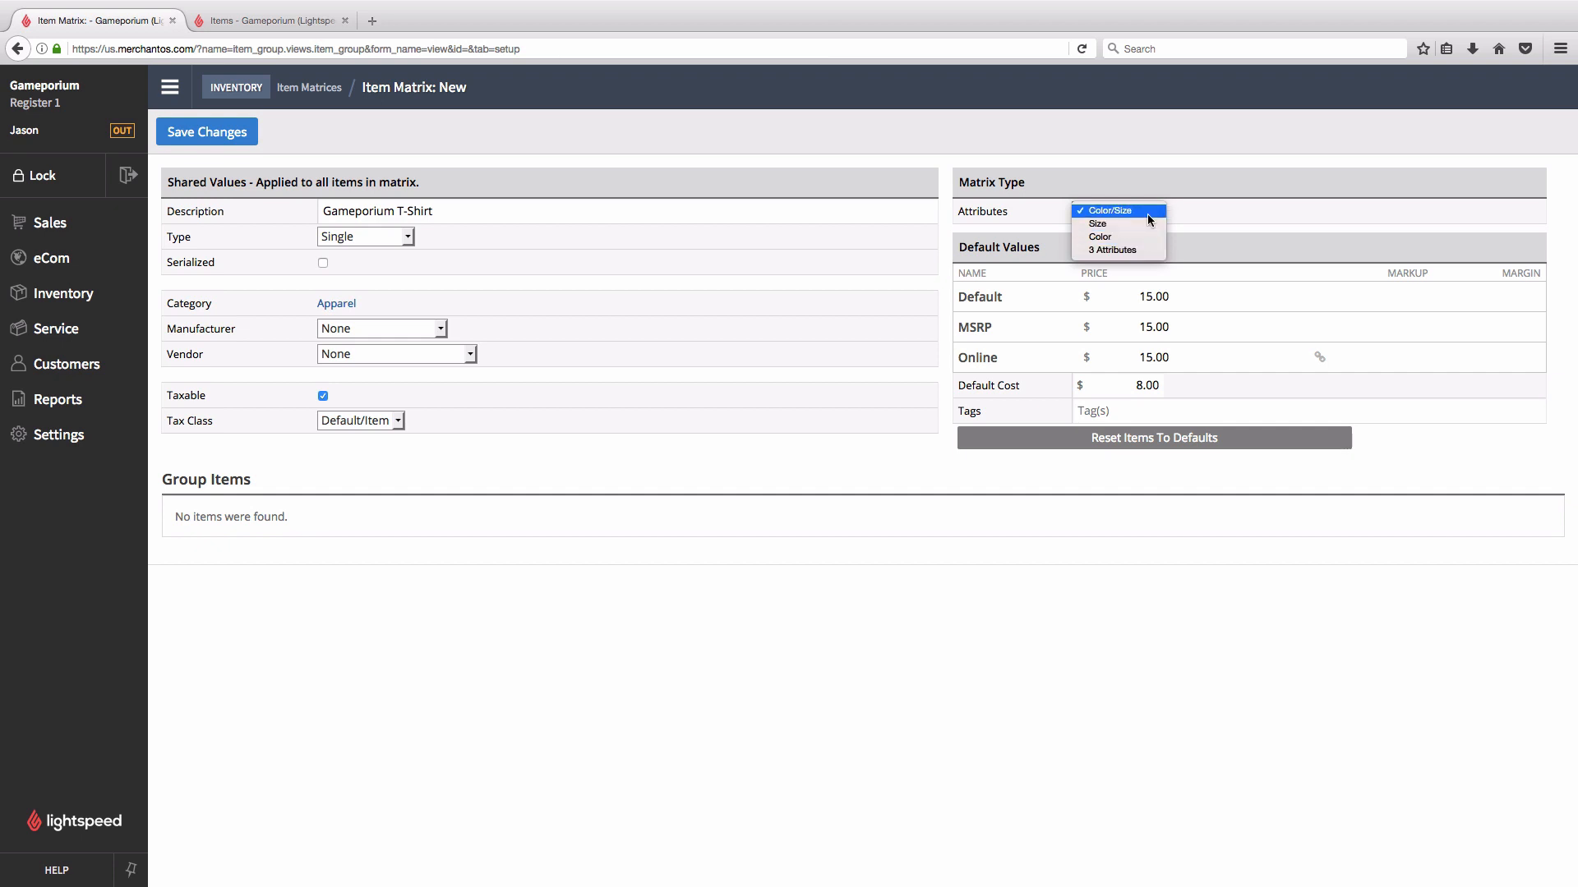
click(1147, 214)
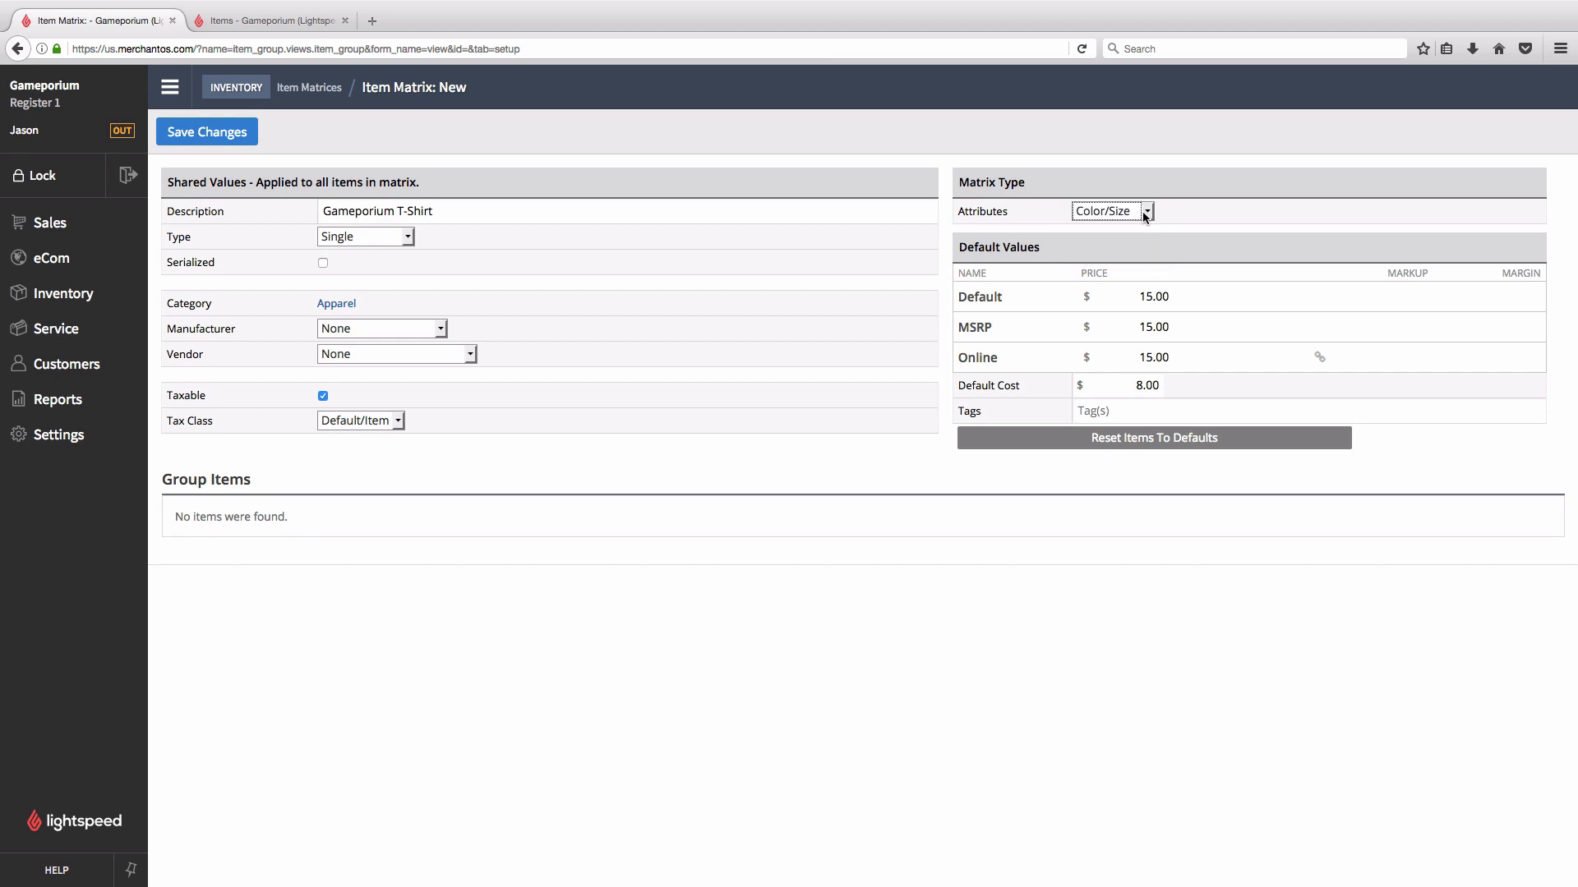
click(206, 133)
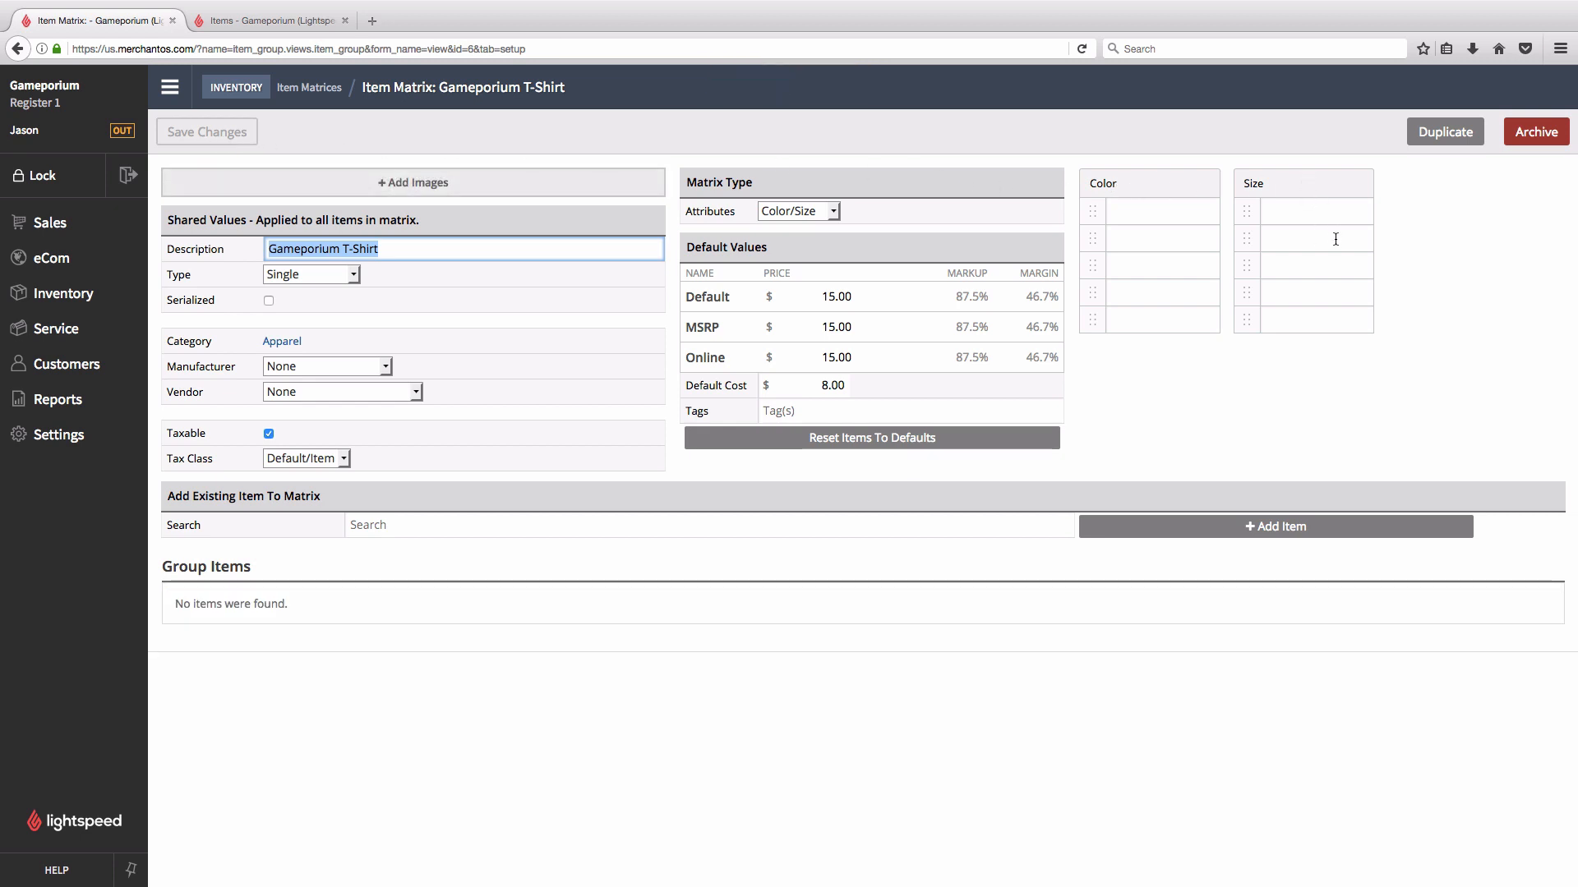
List the matrix colors as Blue, Red, Green and Black
click(1183, 218)
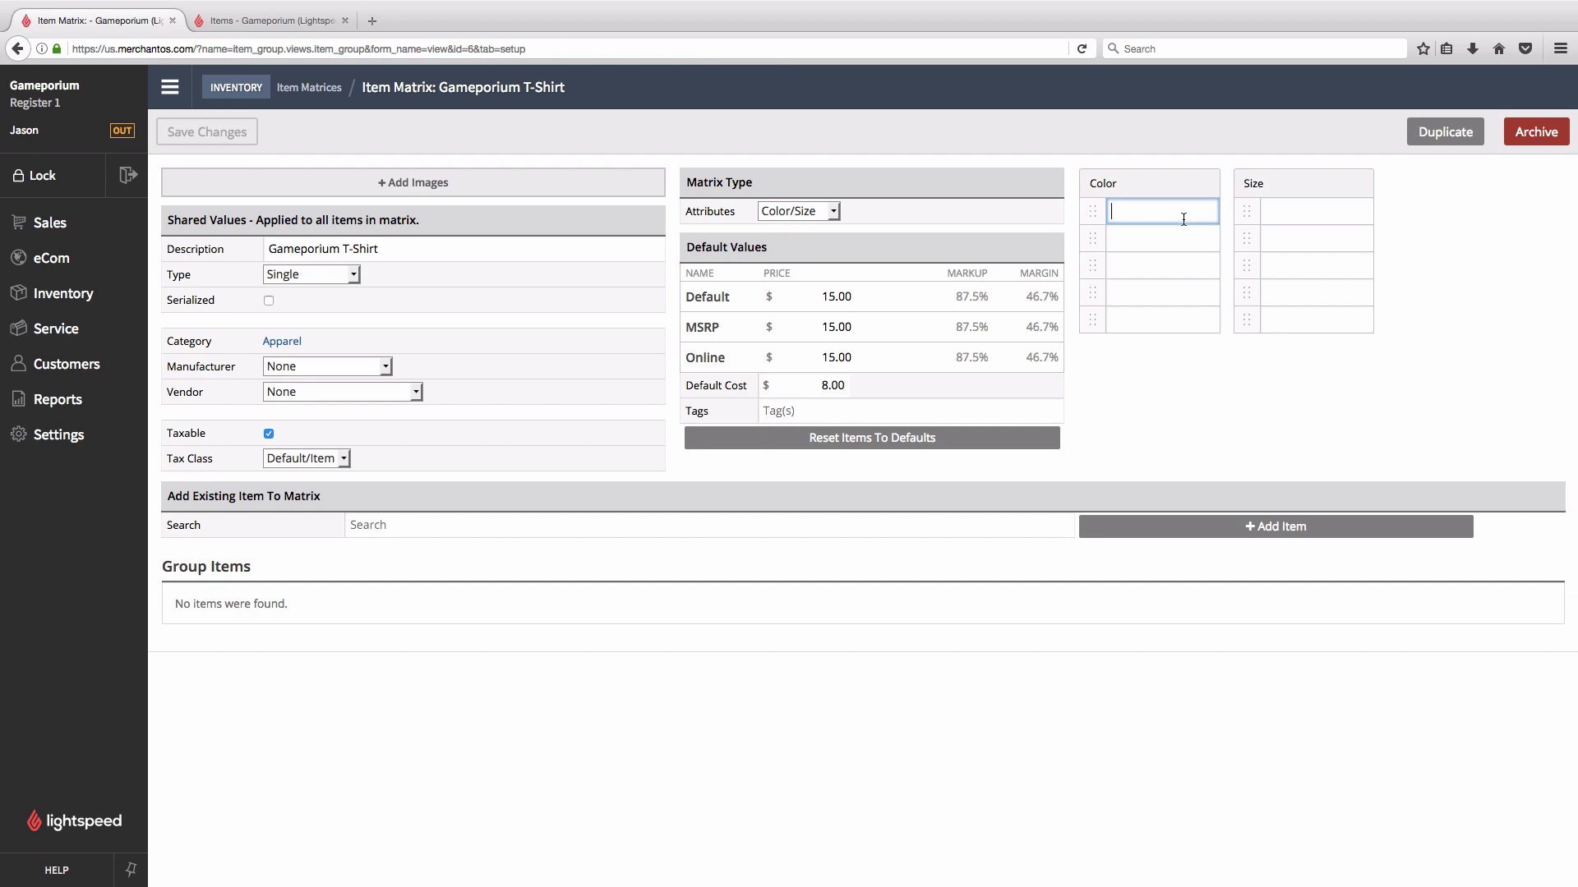
text(Blue)
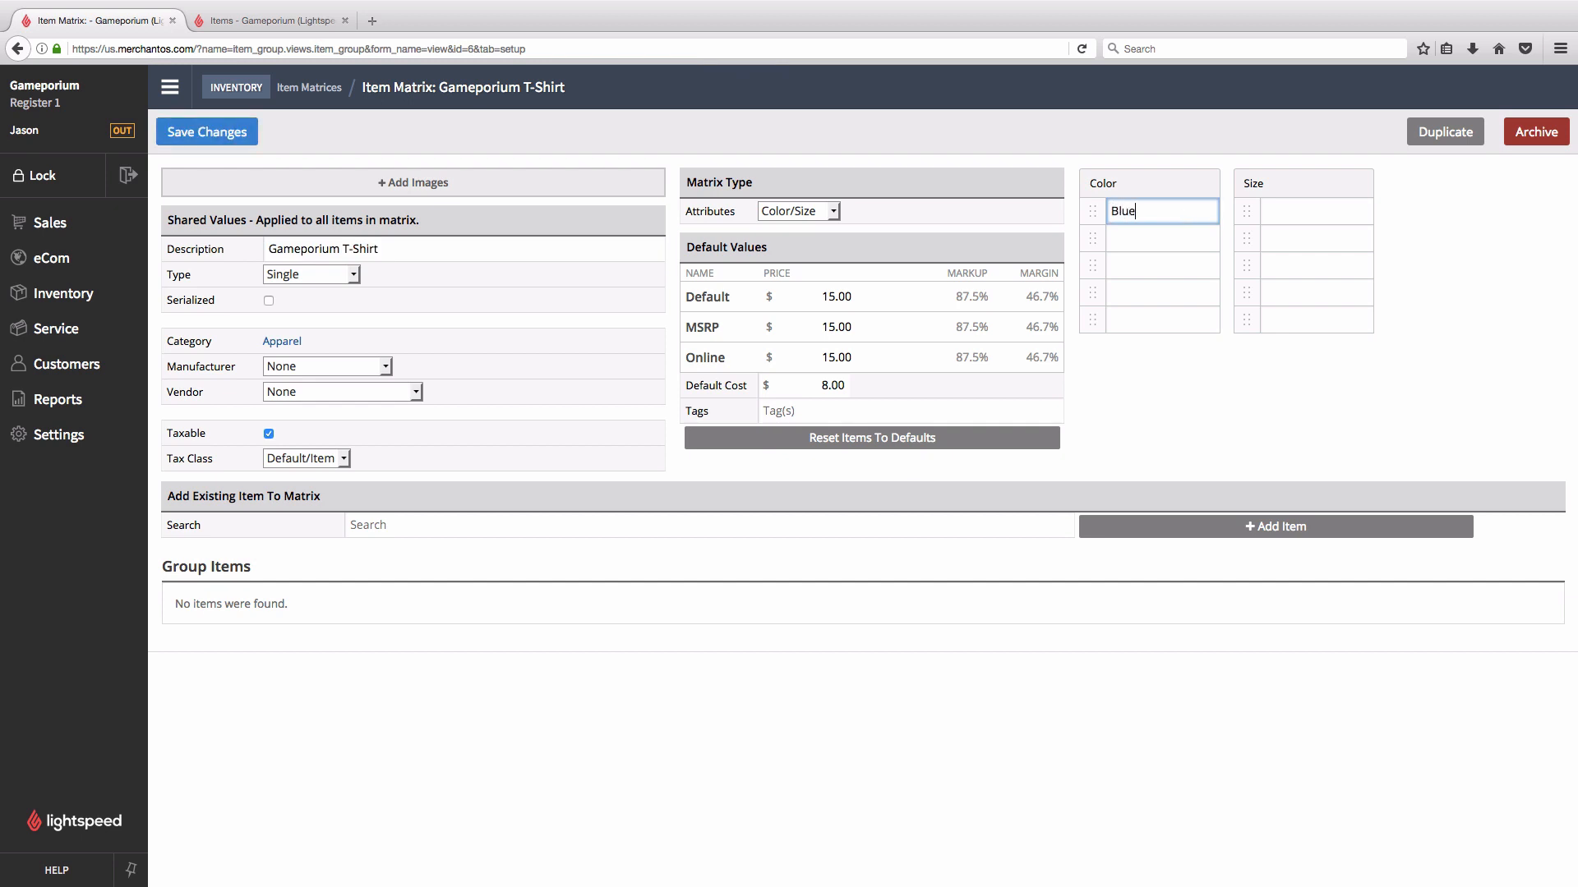
key(Tab)
text(Red)
key(Tab)
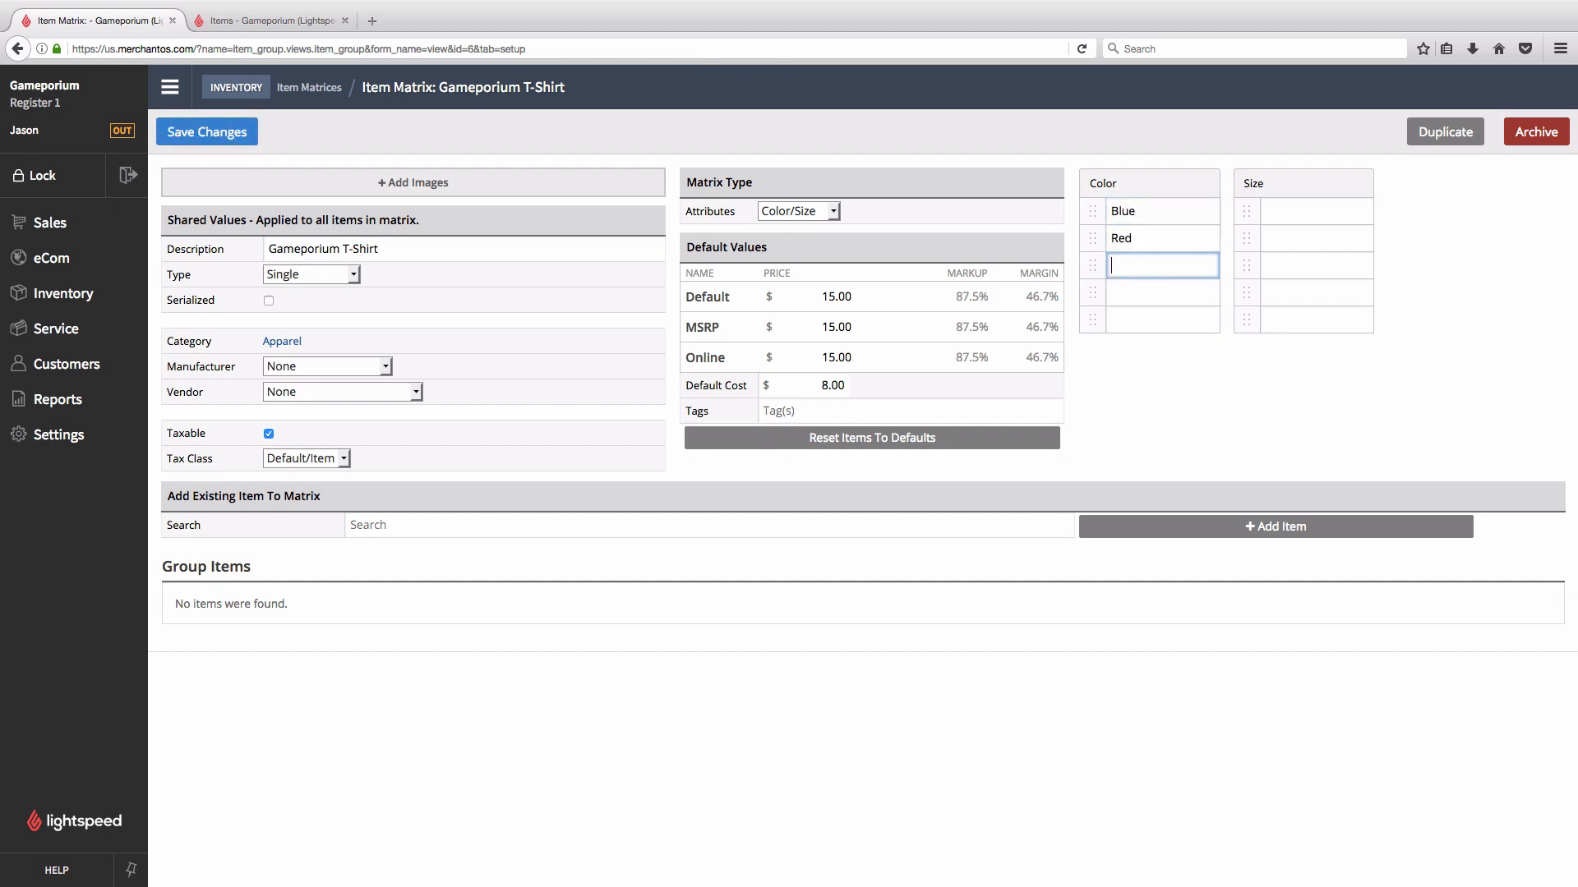
text(Green)
key(Tab)
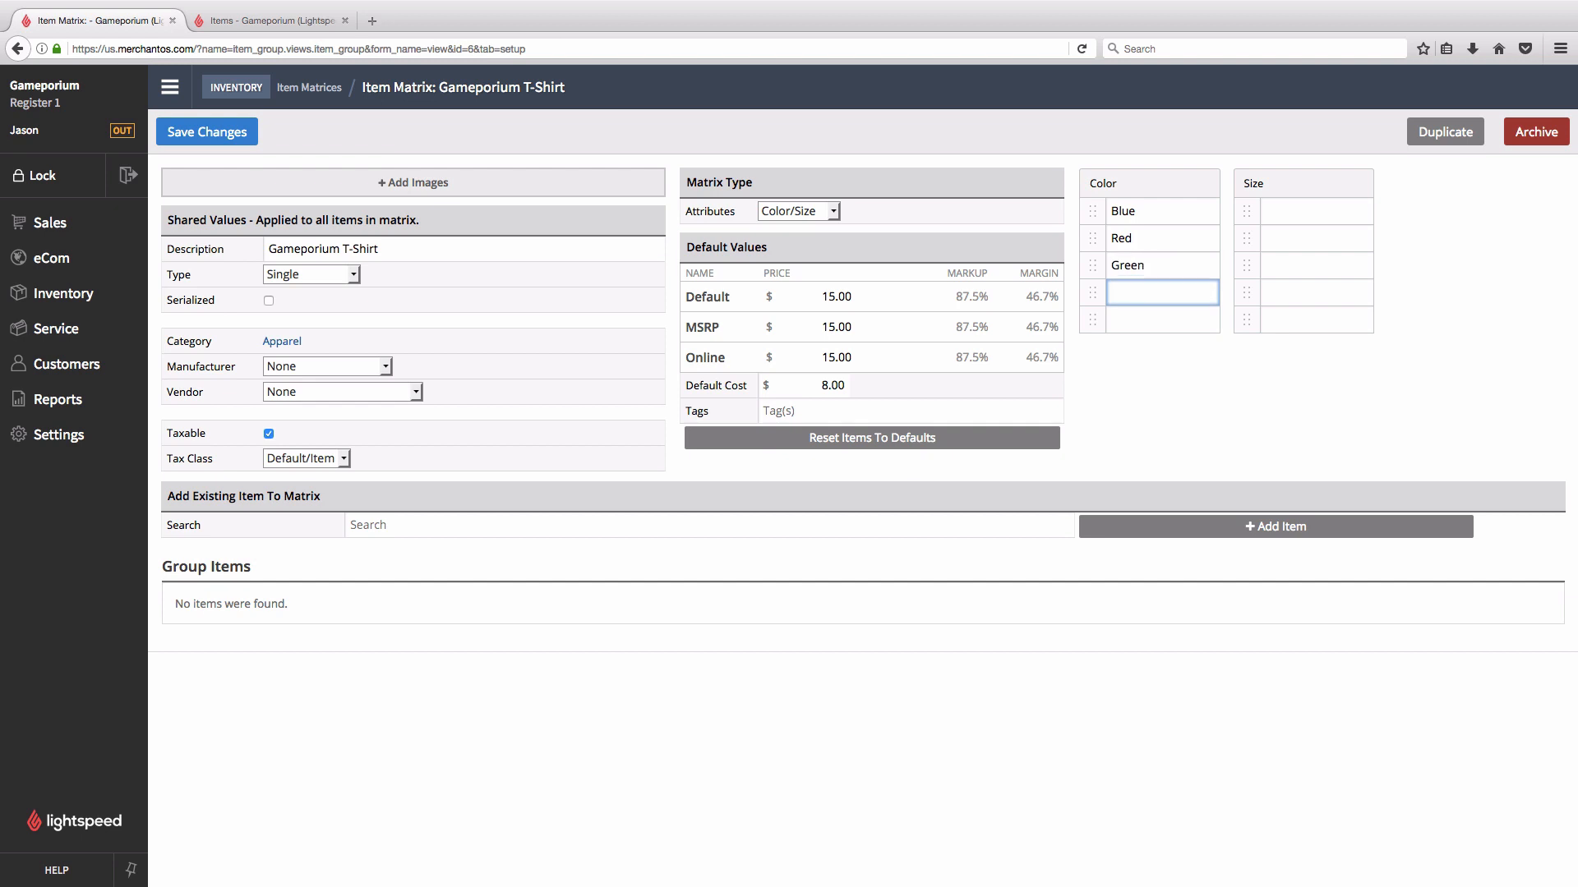
text(Black)
key(Tab)
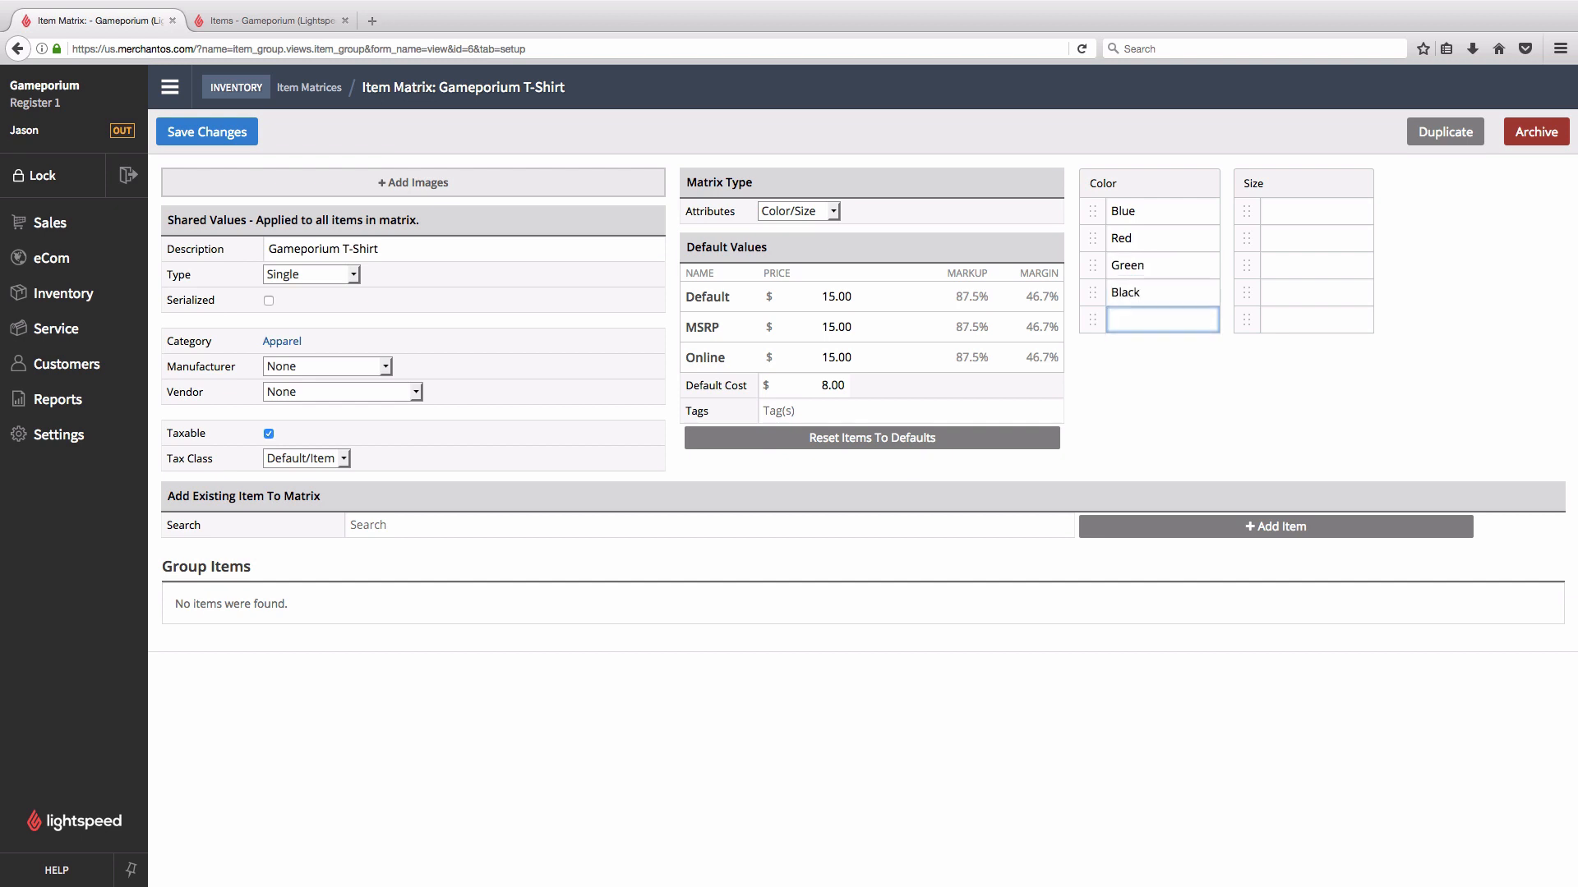
List the matrix sizes as S, M and L, and save the changes
click(1295, 206)
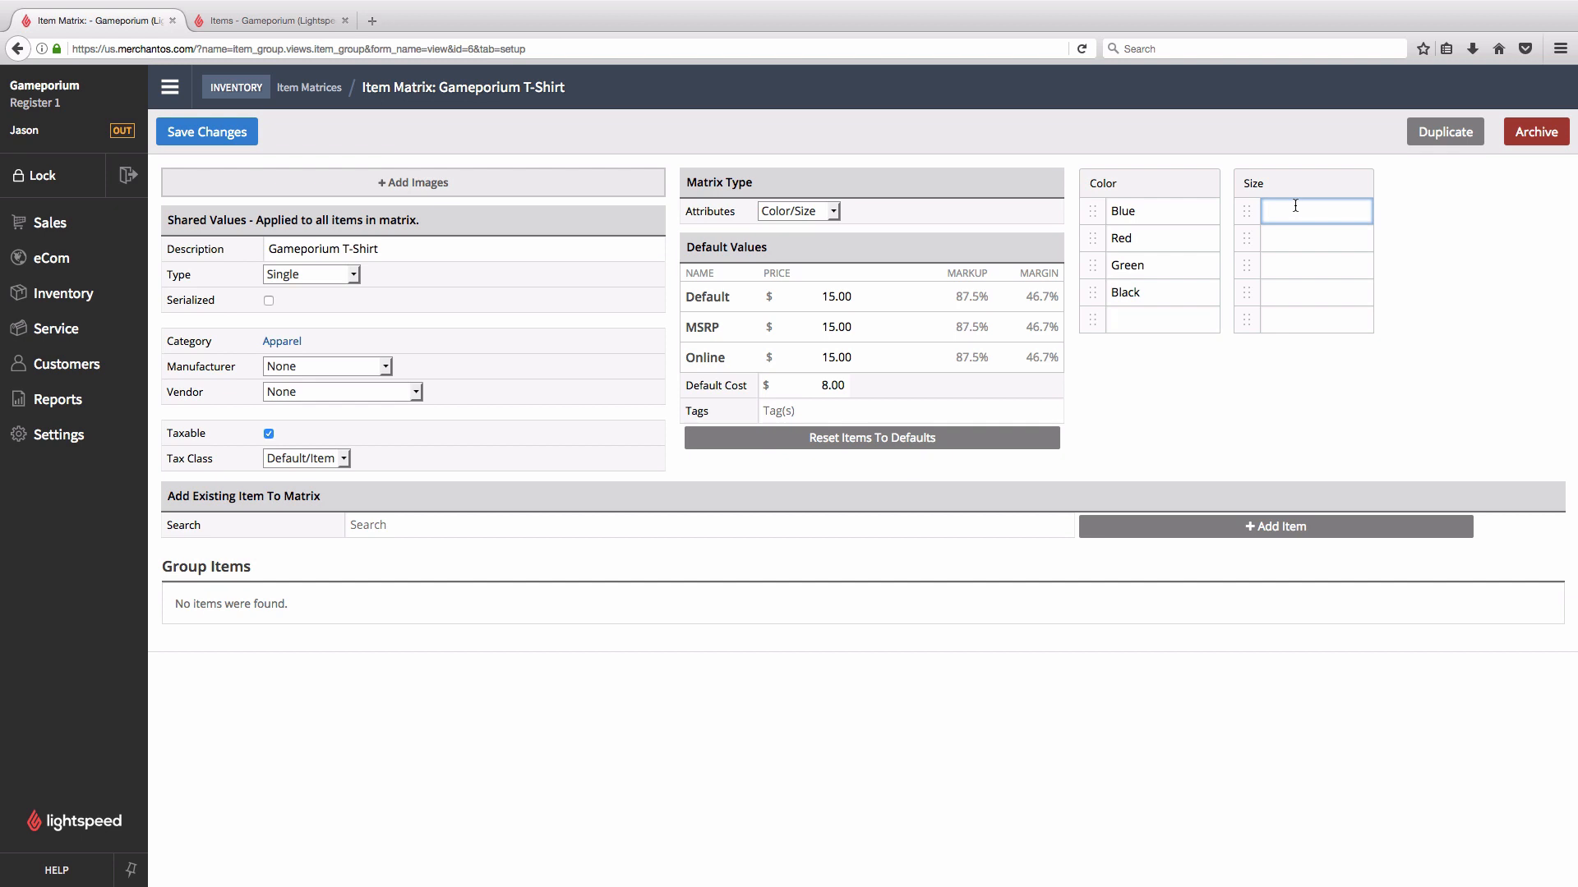
text(S)
key(Tab)
text(M)
key(Tab)
text(L)
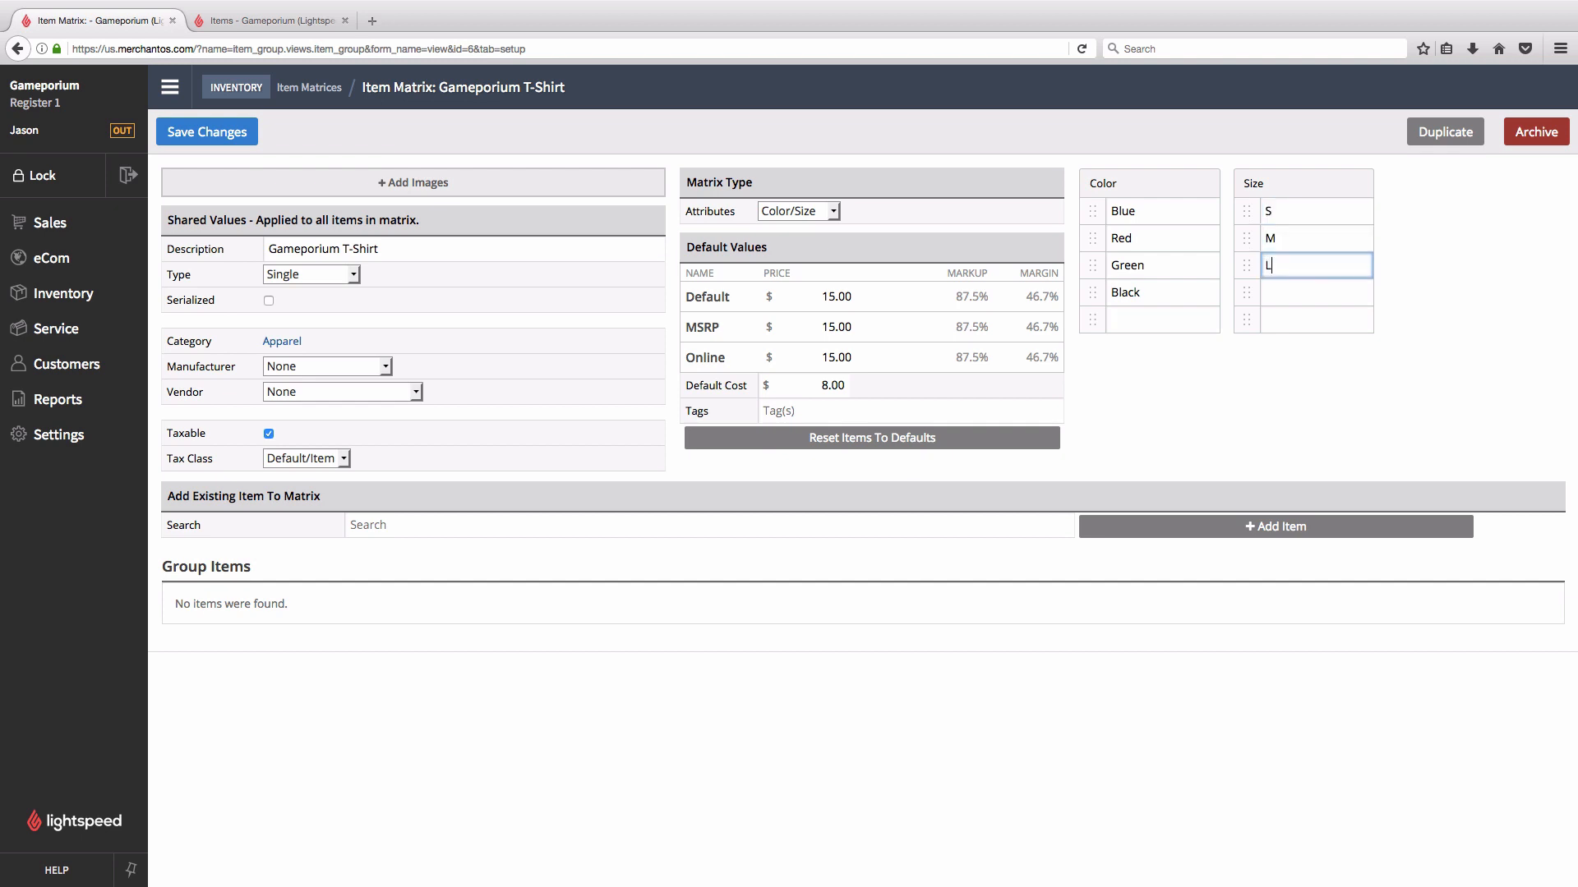
key(Tab)
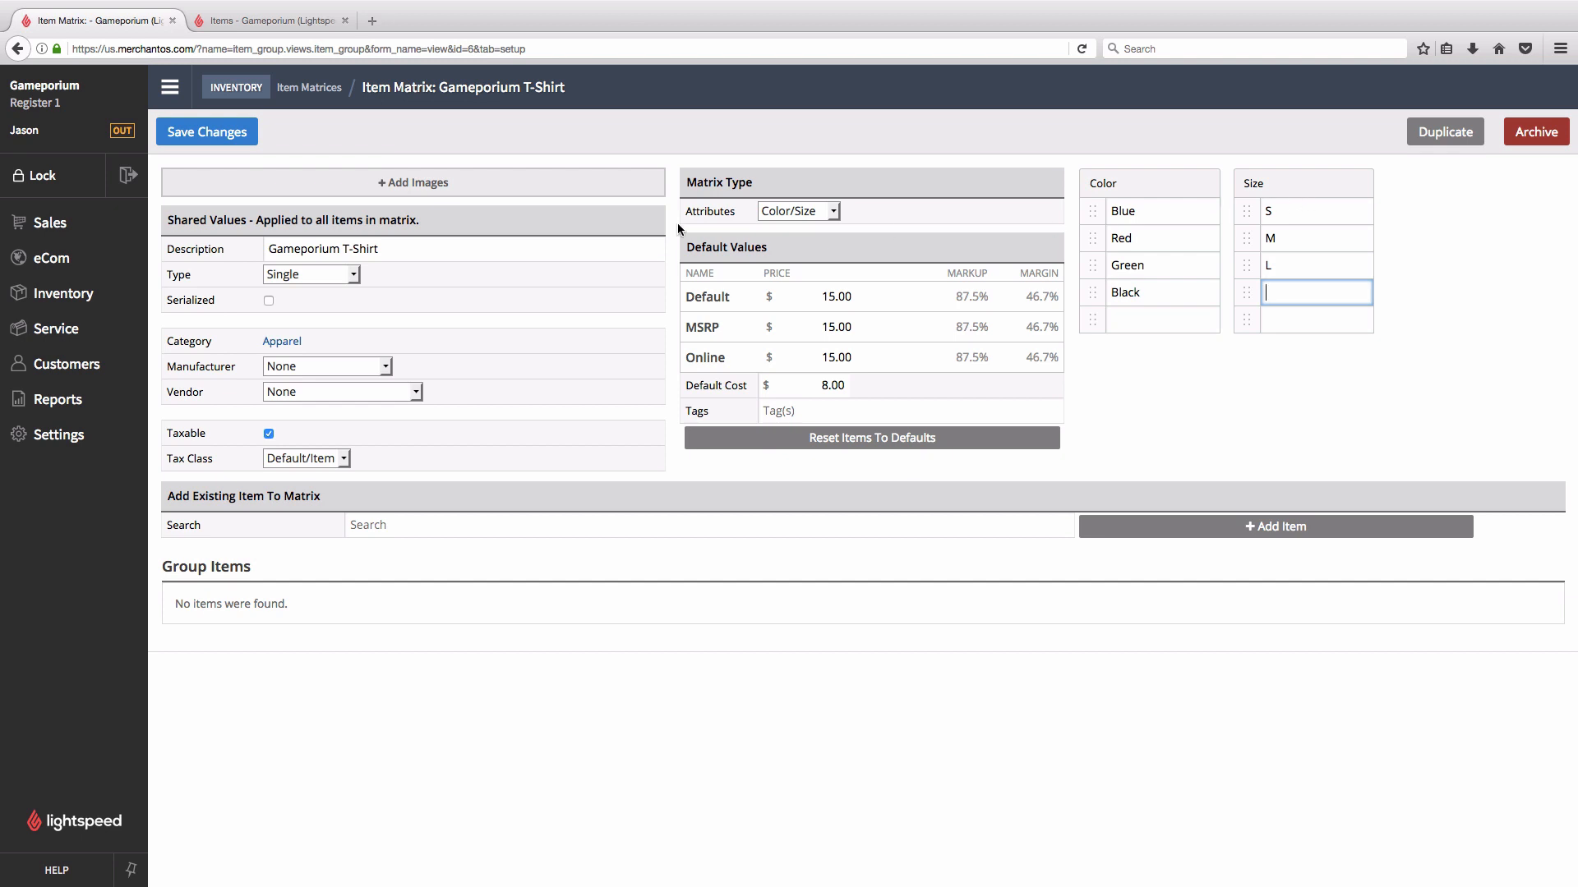
click(204, 135)
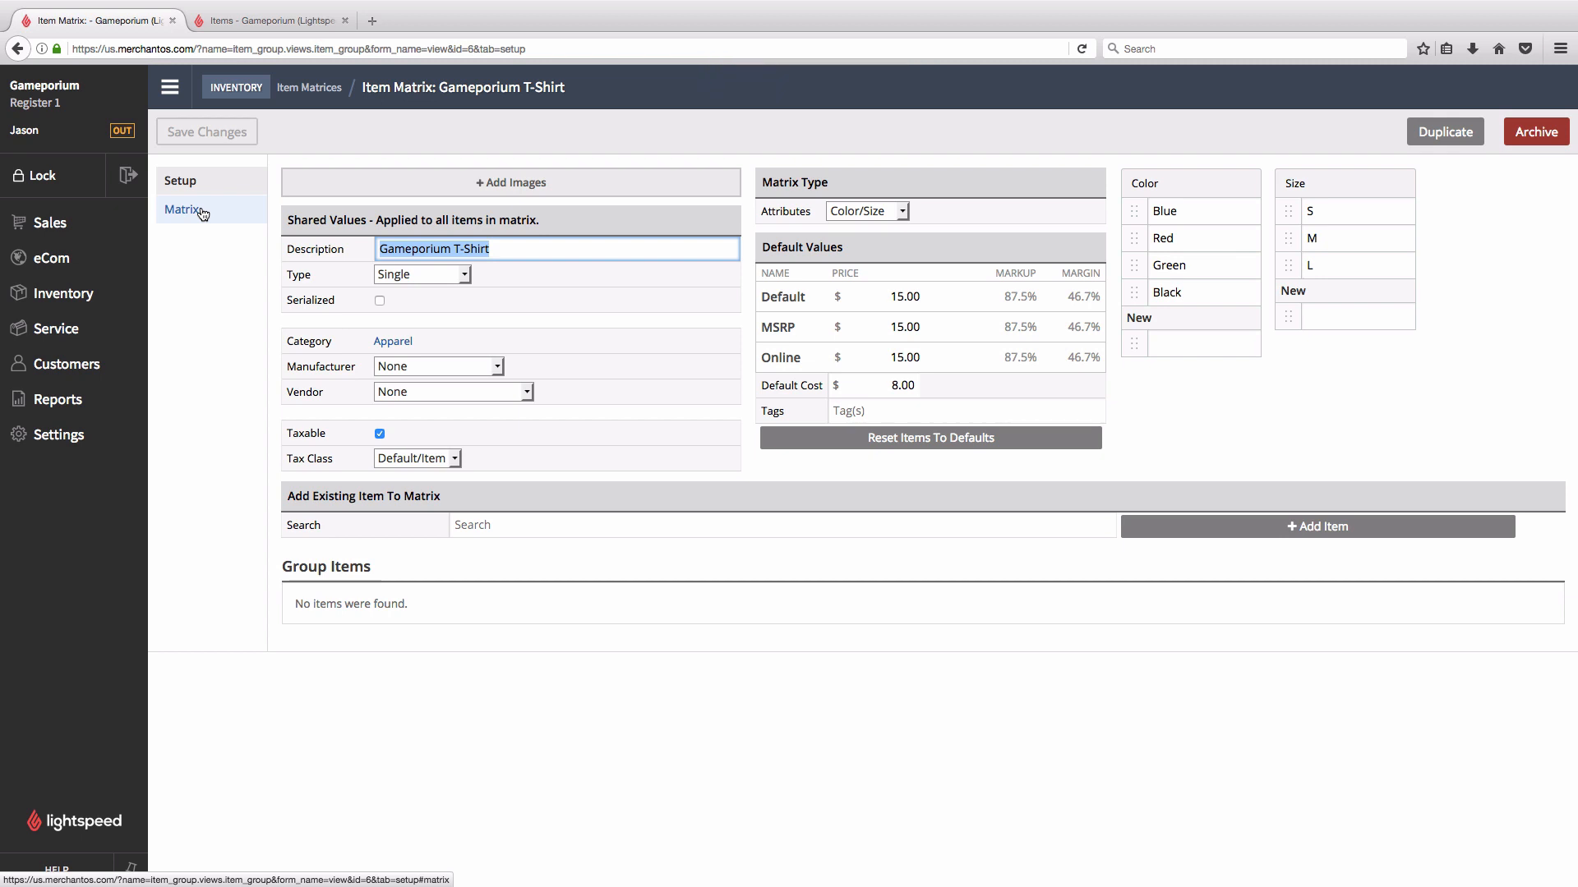
Search the inventory items for "t-shirt" to check which shirt items exist
click(278, 22)
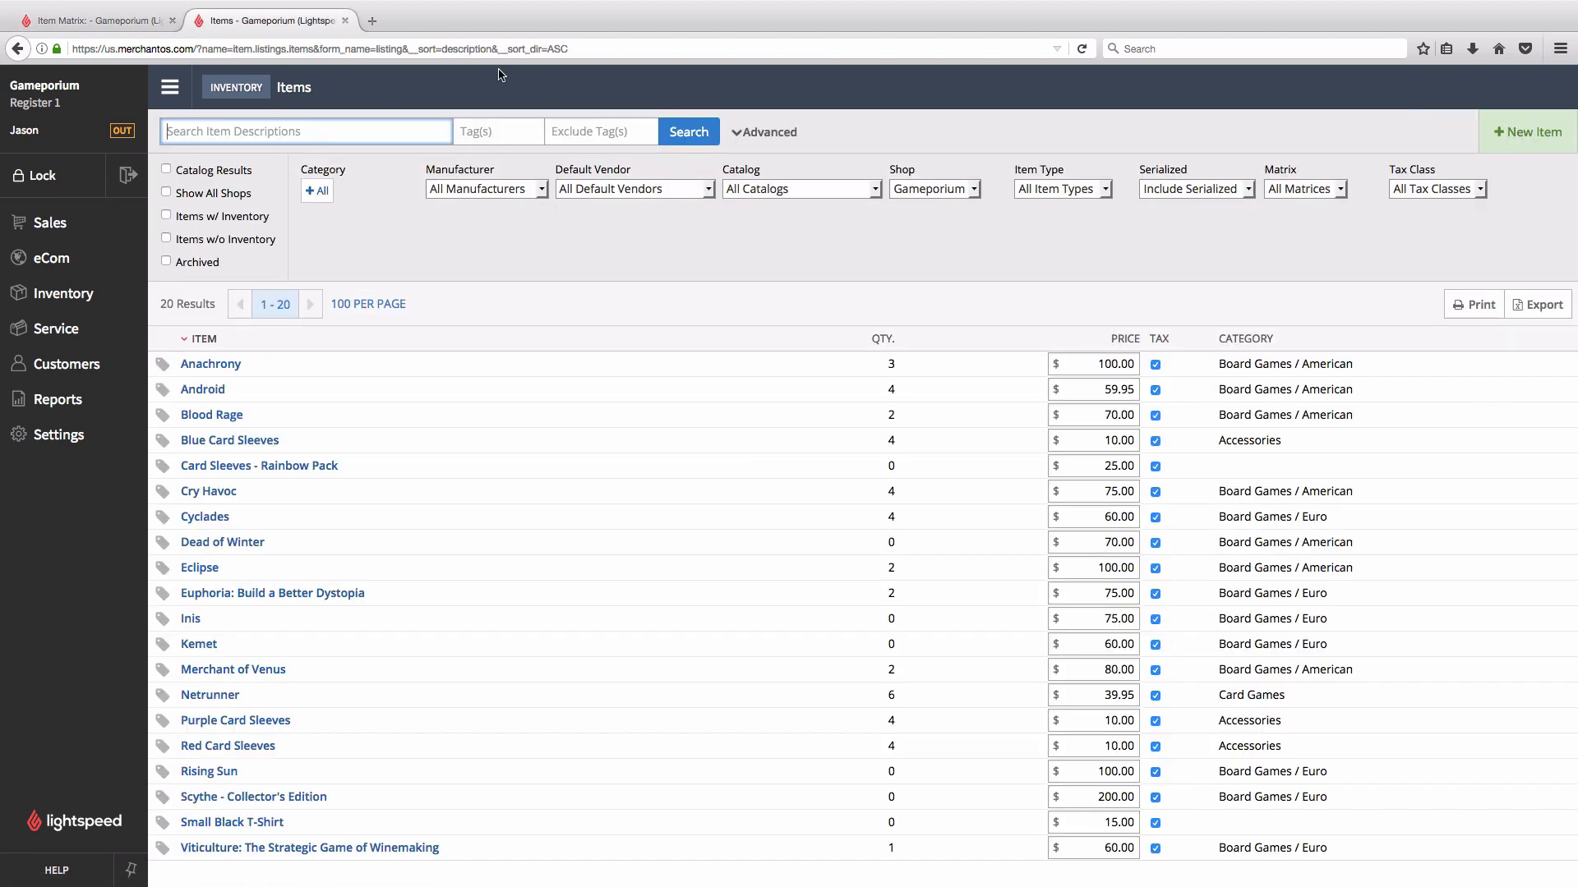
click(684, 133)
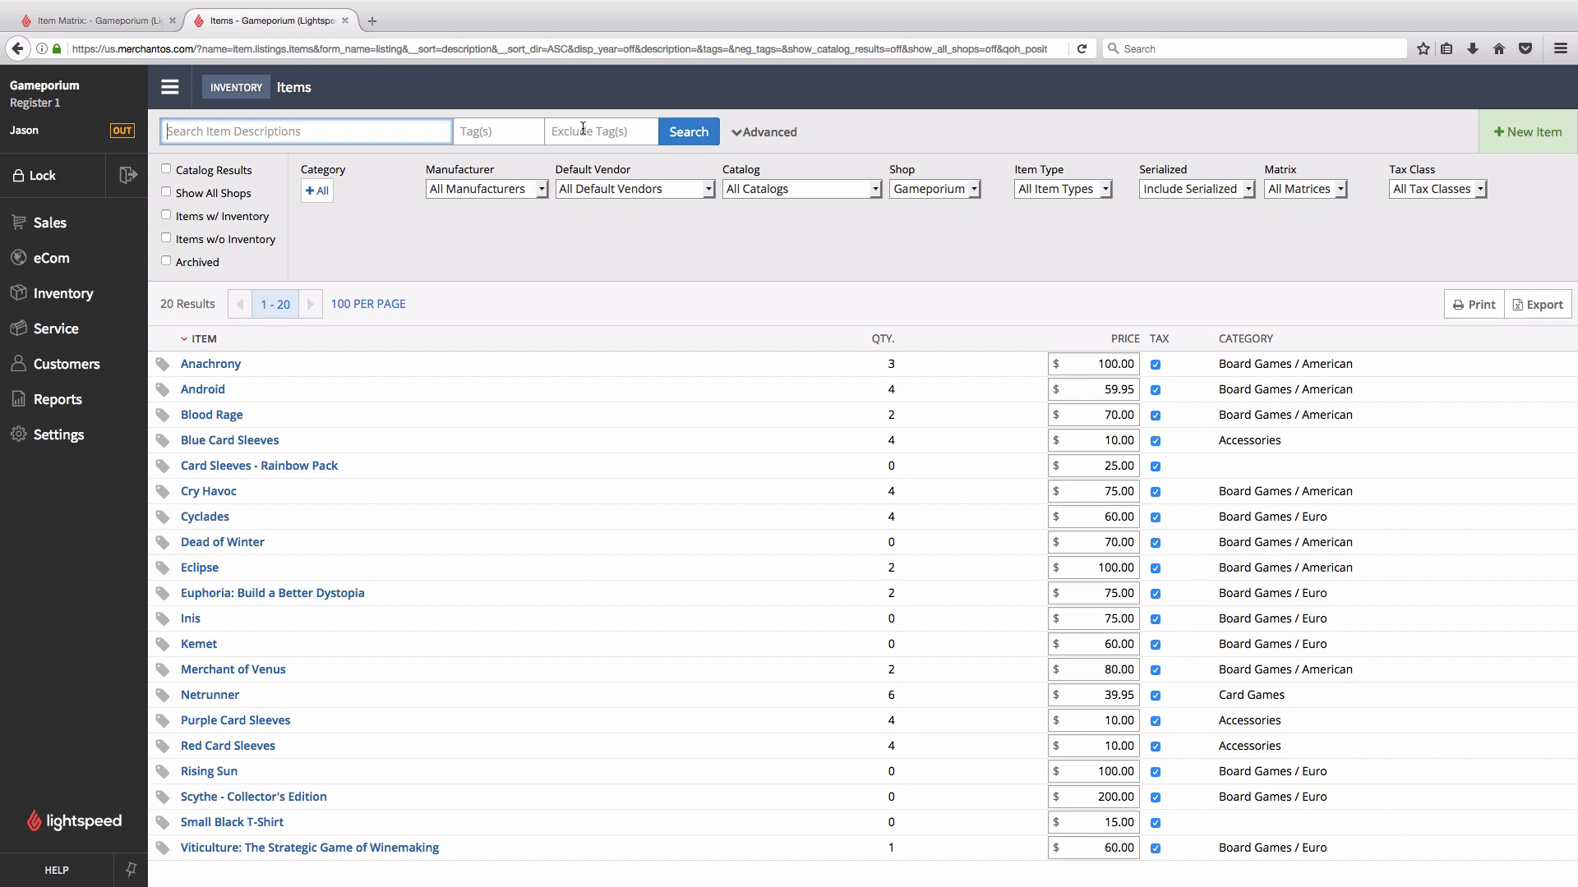
text(t-shirt)
key(Return)
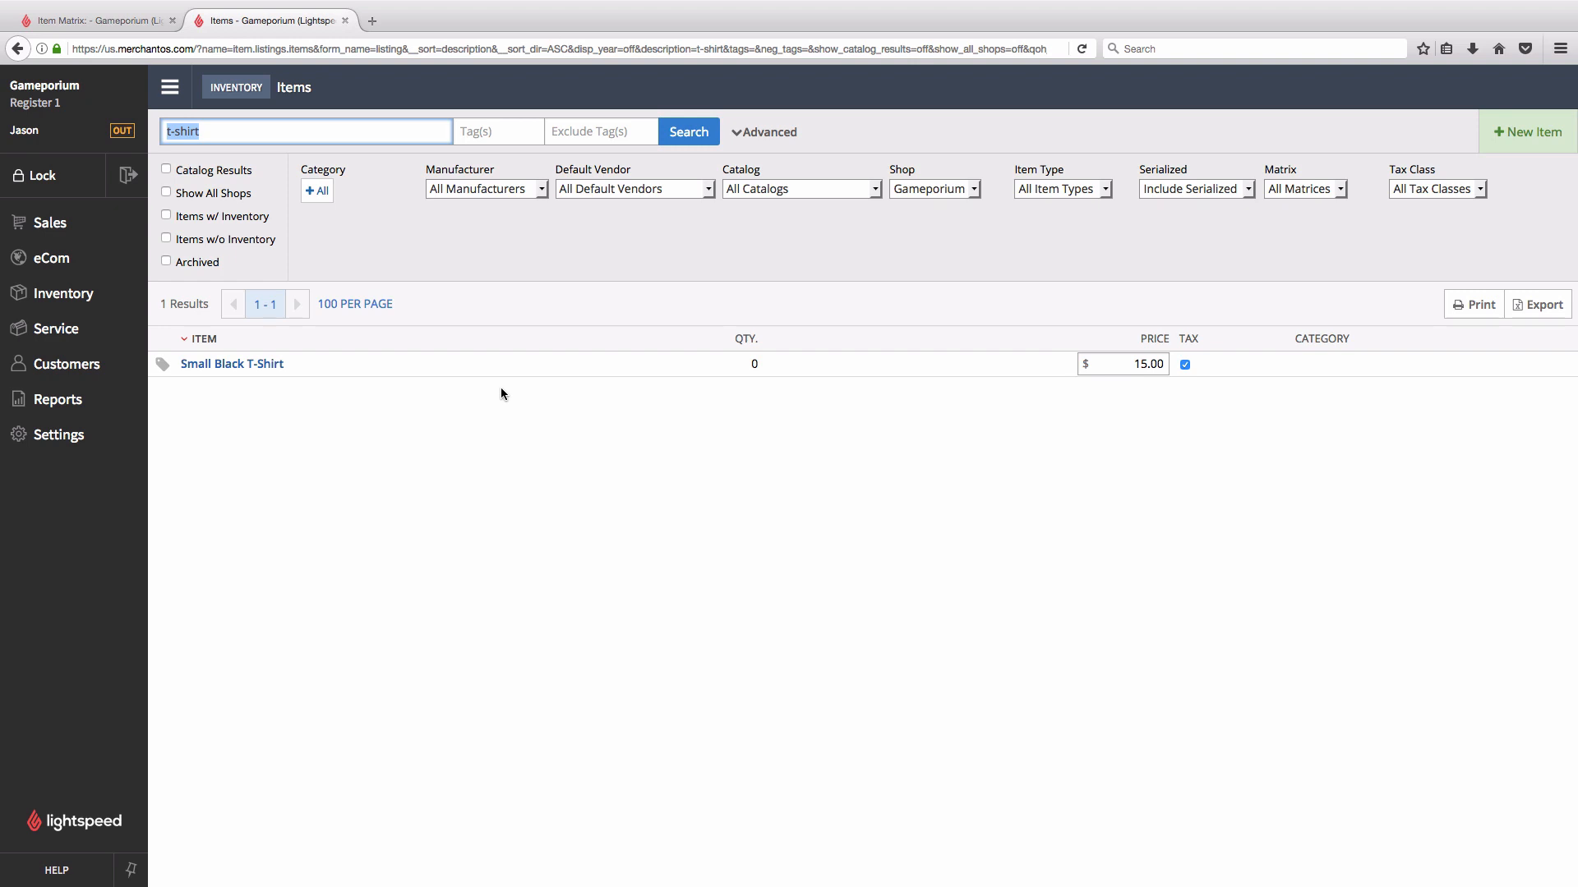
Return to the T-shirt matrix and create its Blue items in sizes S, M and L from the matrix grid
click(135, 25)
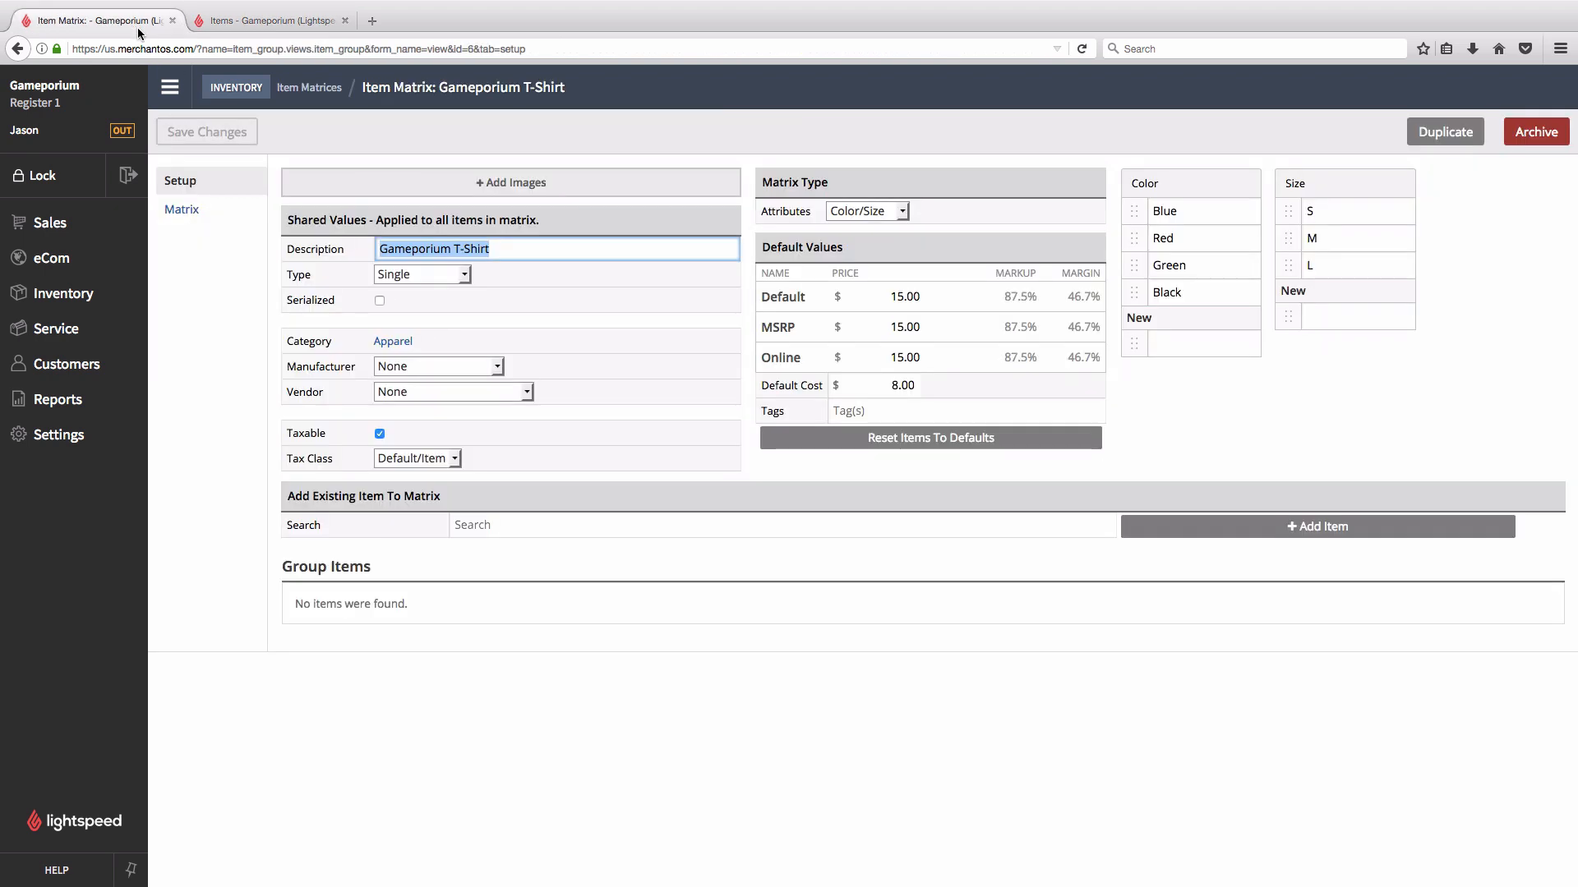
click(207, 213)
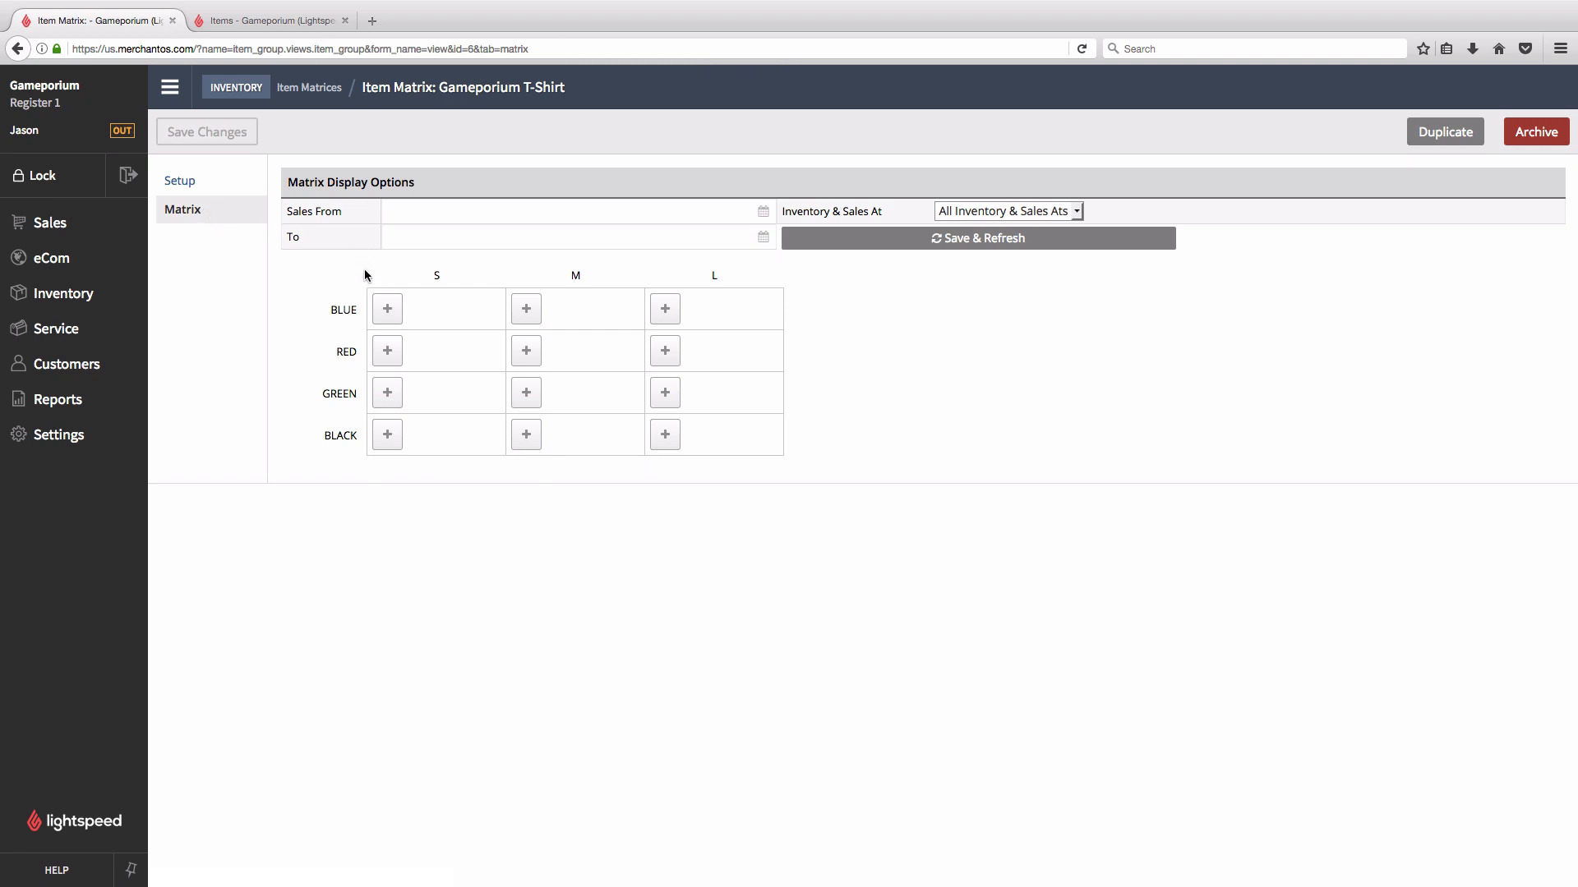
click(387, 310)
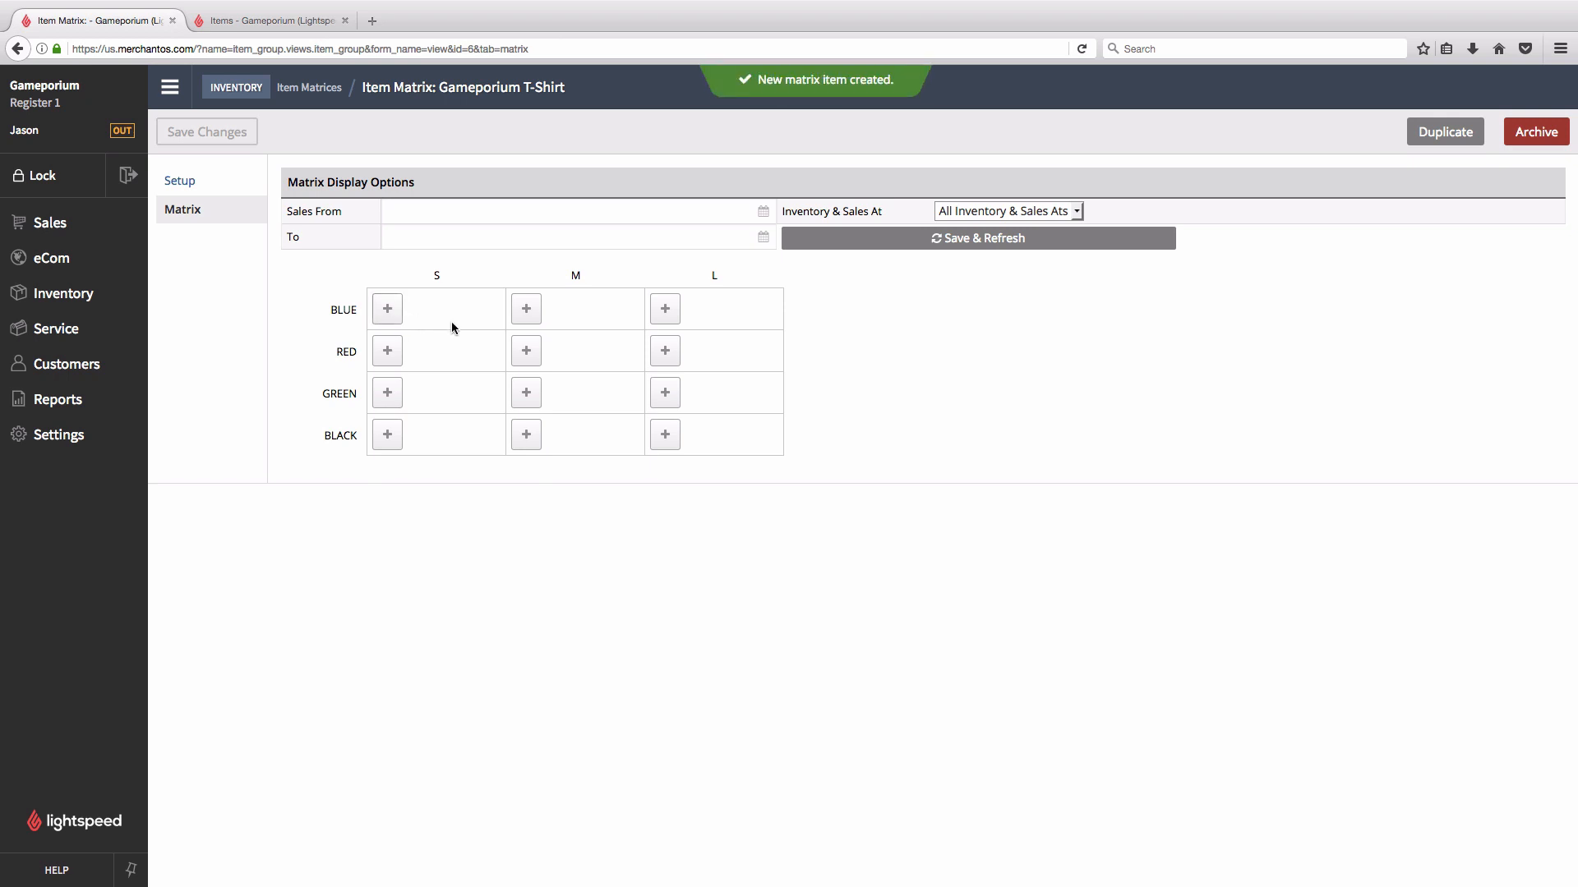
click(667, 318)
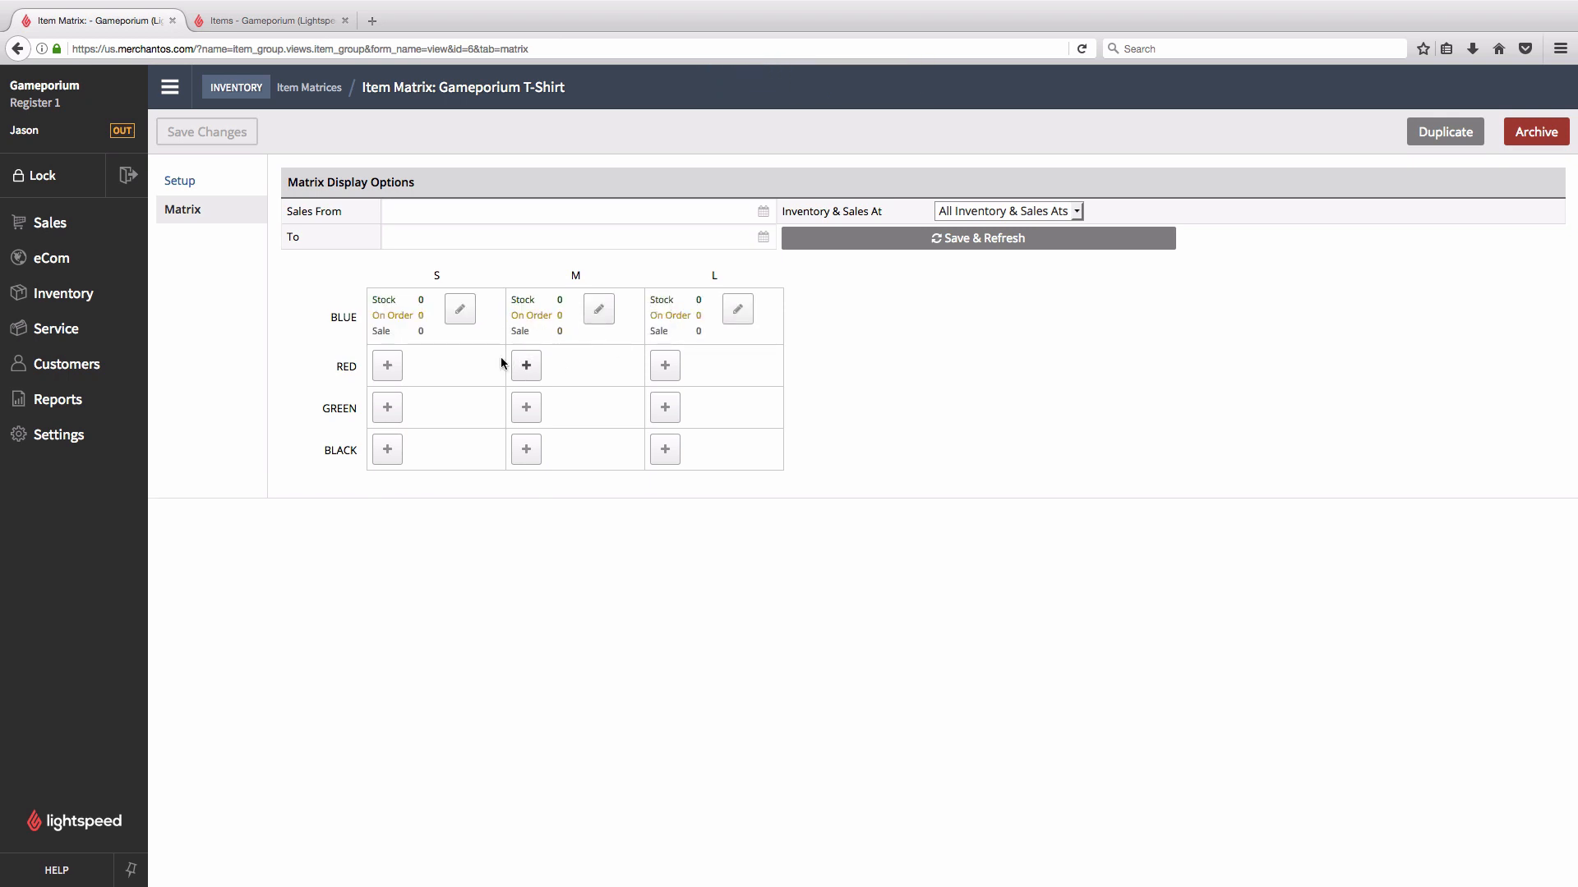
Create the Red and Green items in sizes S, M and L from the T-shirt matrix grid
click(396, 363)
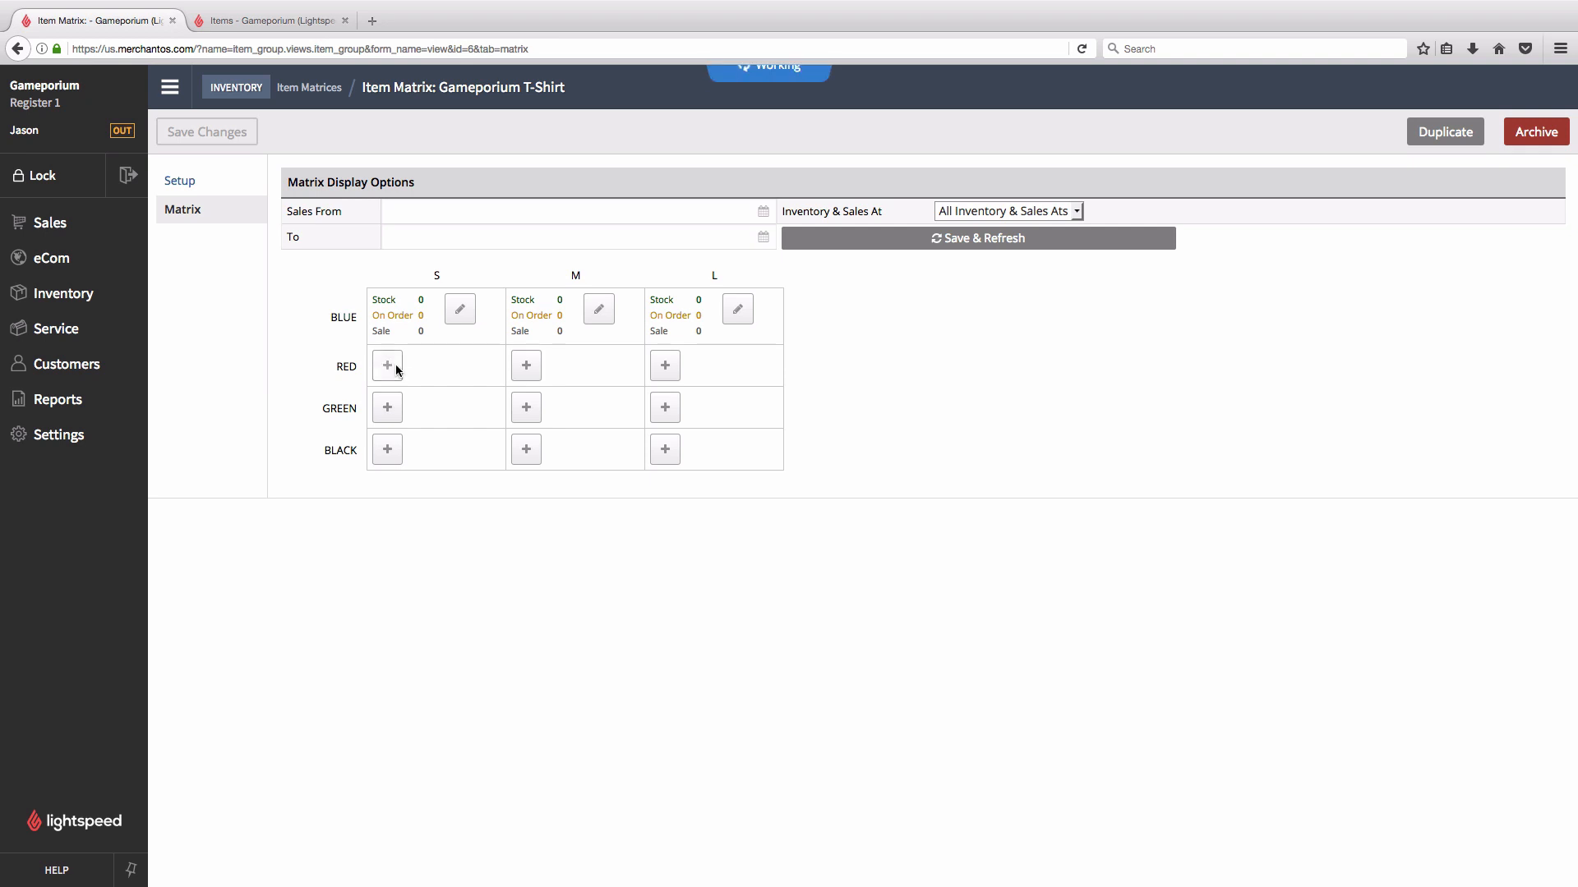
click(391, 415)
click(525, 377)
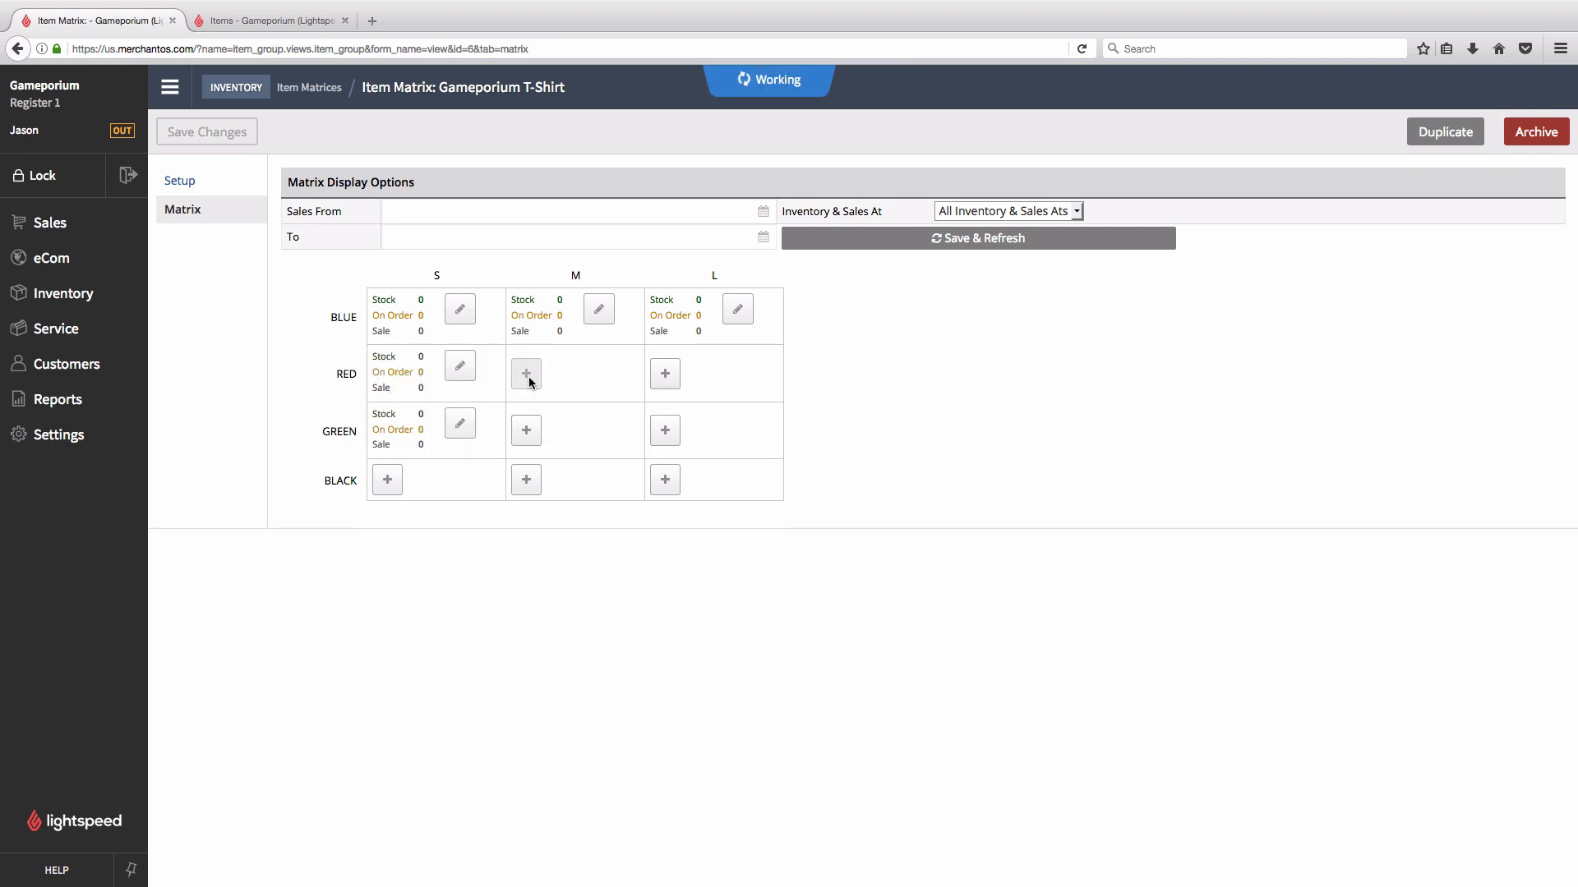
click(526, 430)
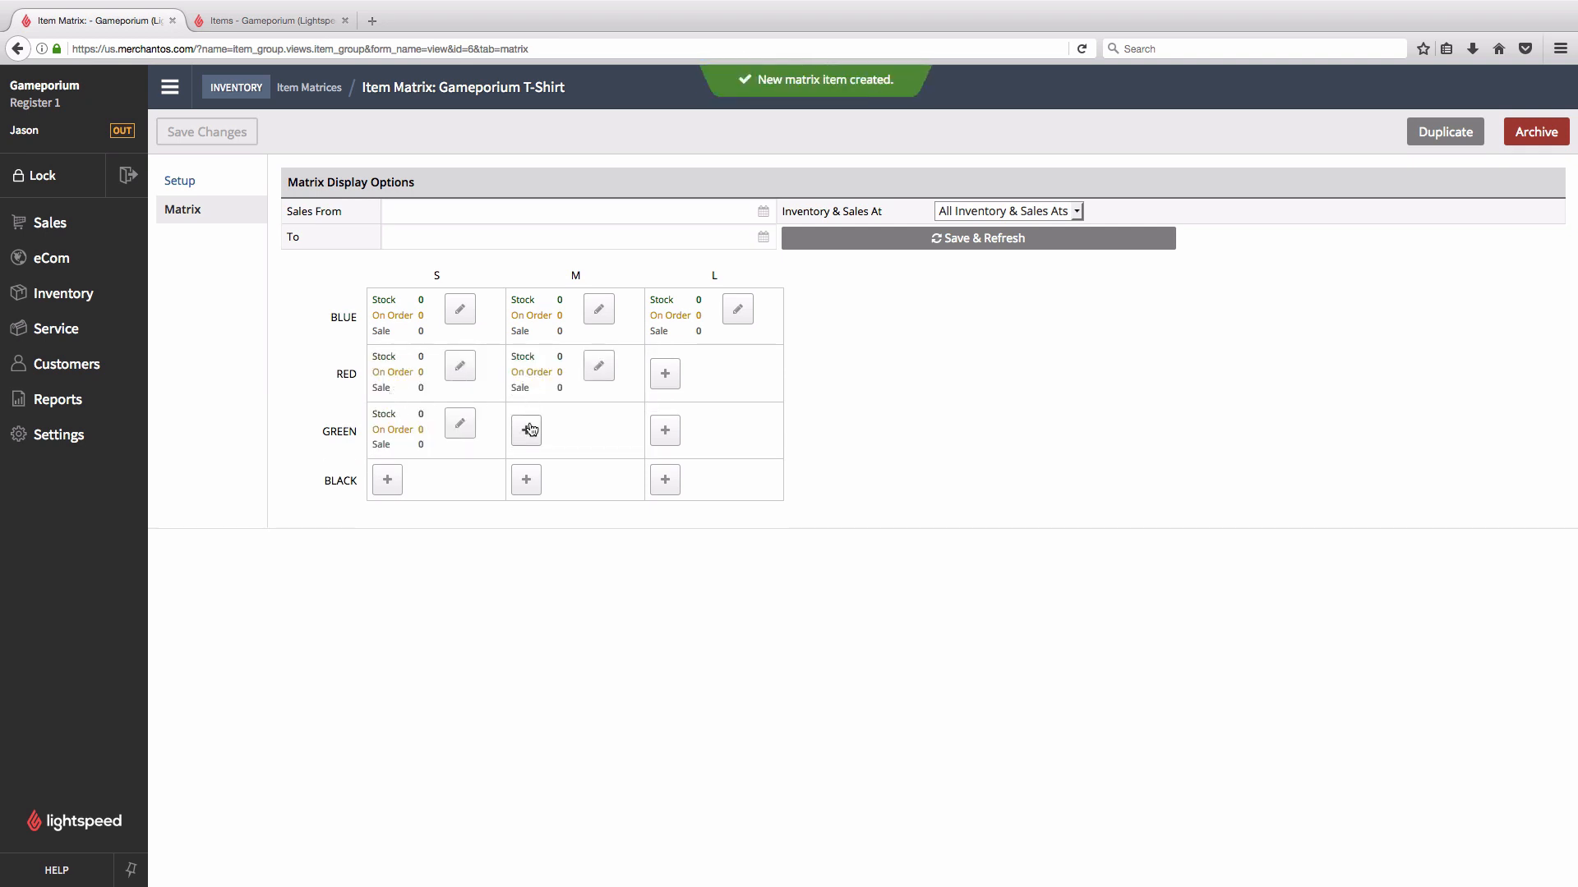
click(670, 371)
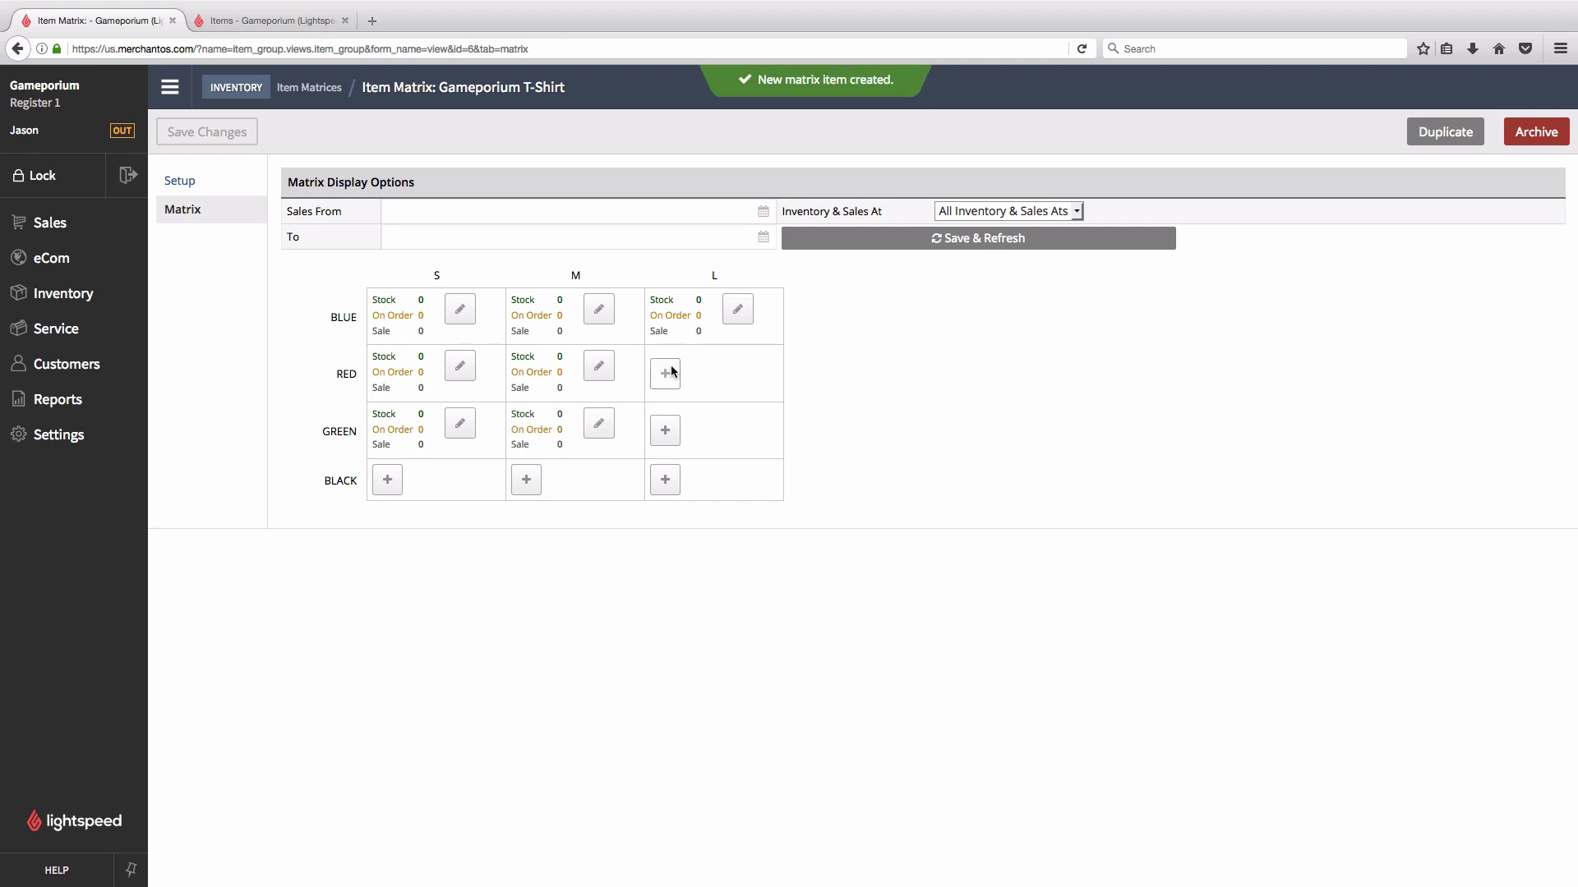
click(669, 433)
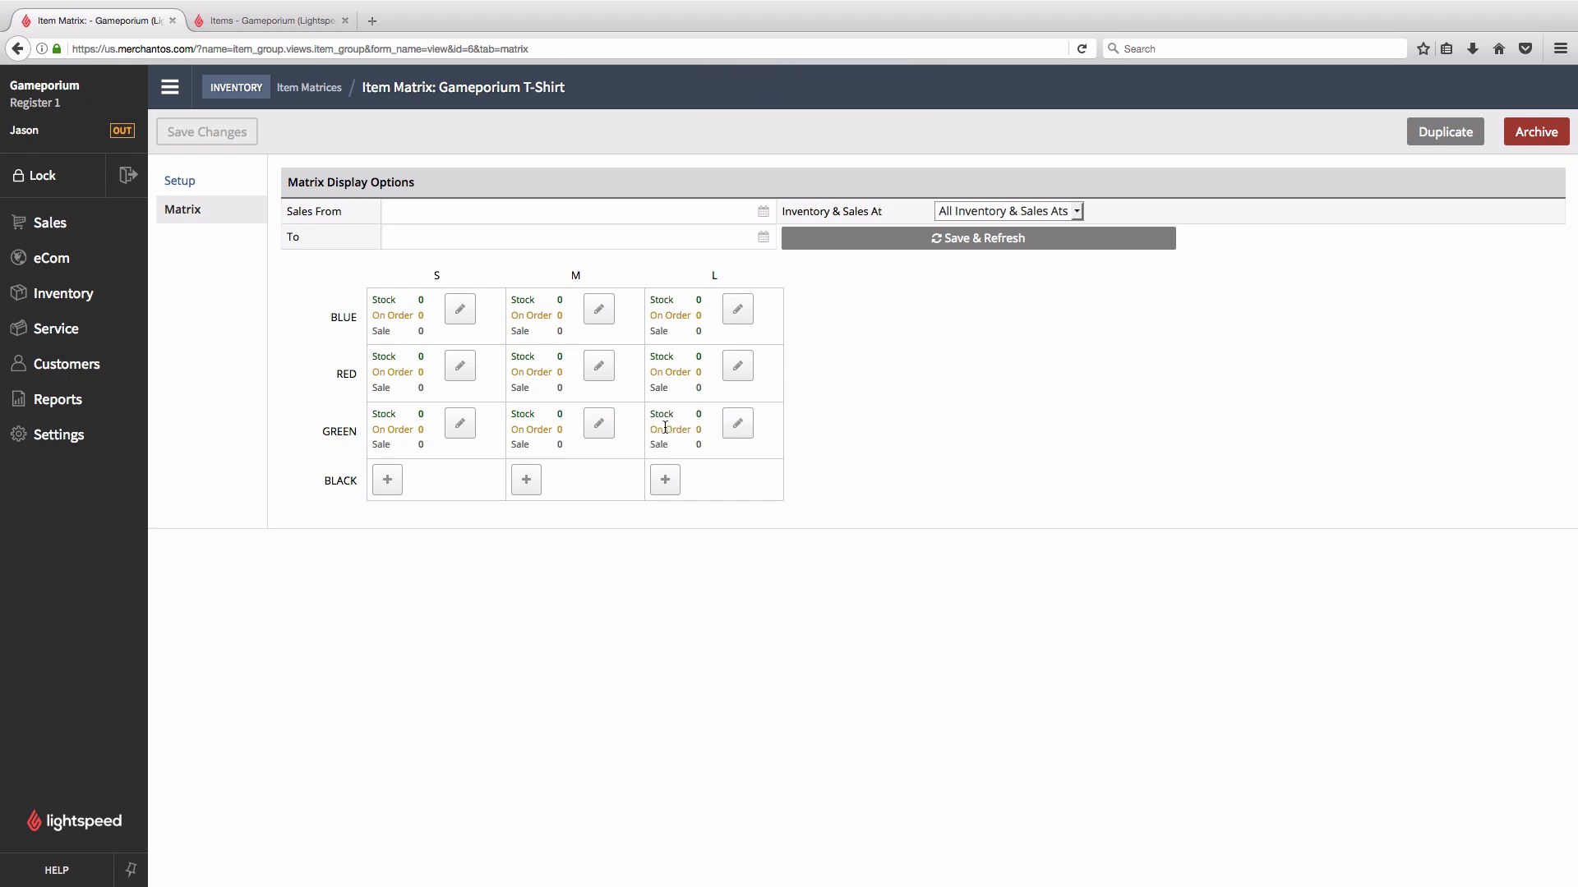
Rerun the "t-shirt" search in the inventory items to check the created shirts, and return to the item matrix
click(275, 24)
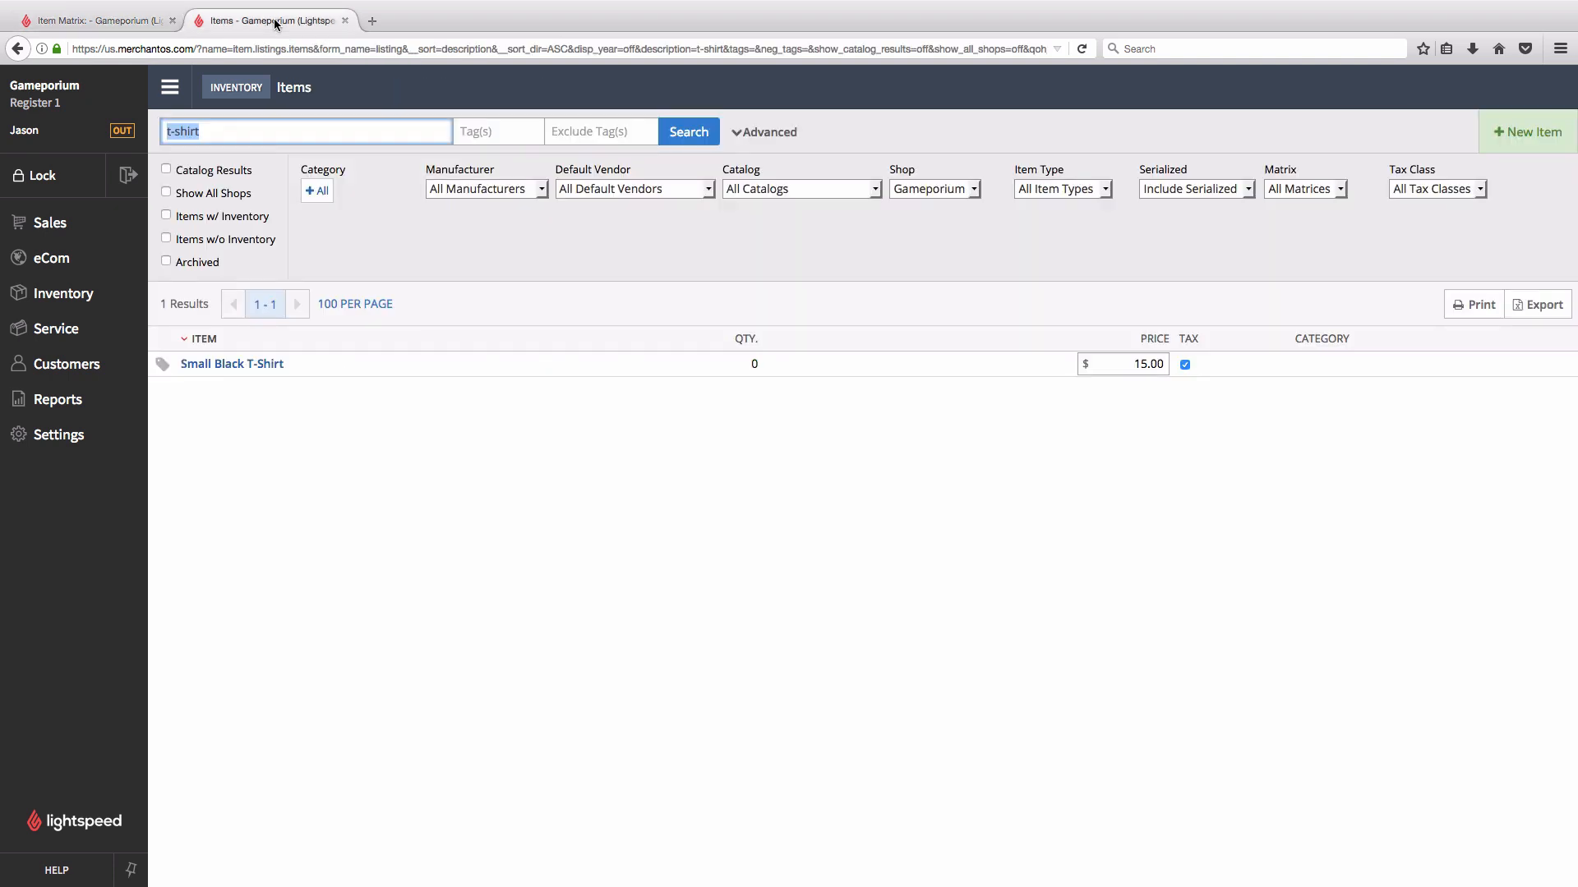
click(682, 132)
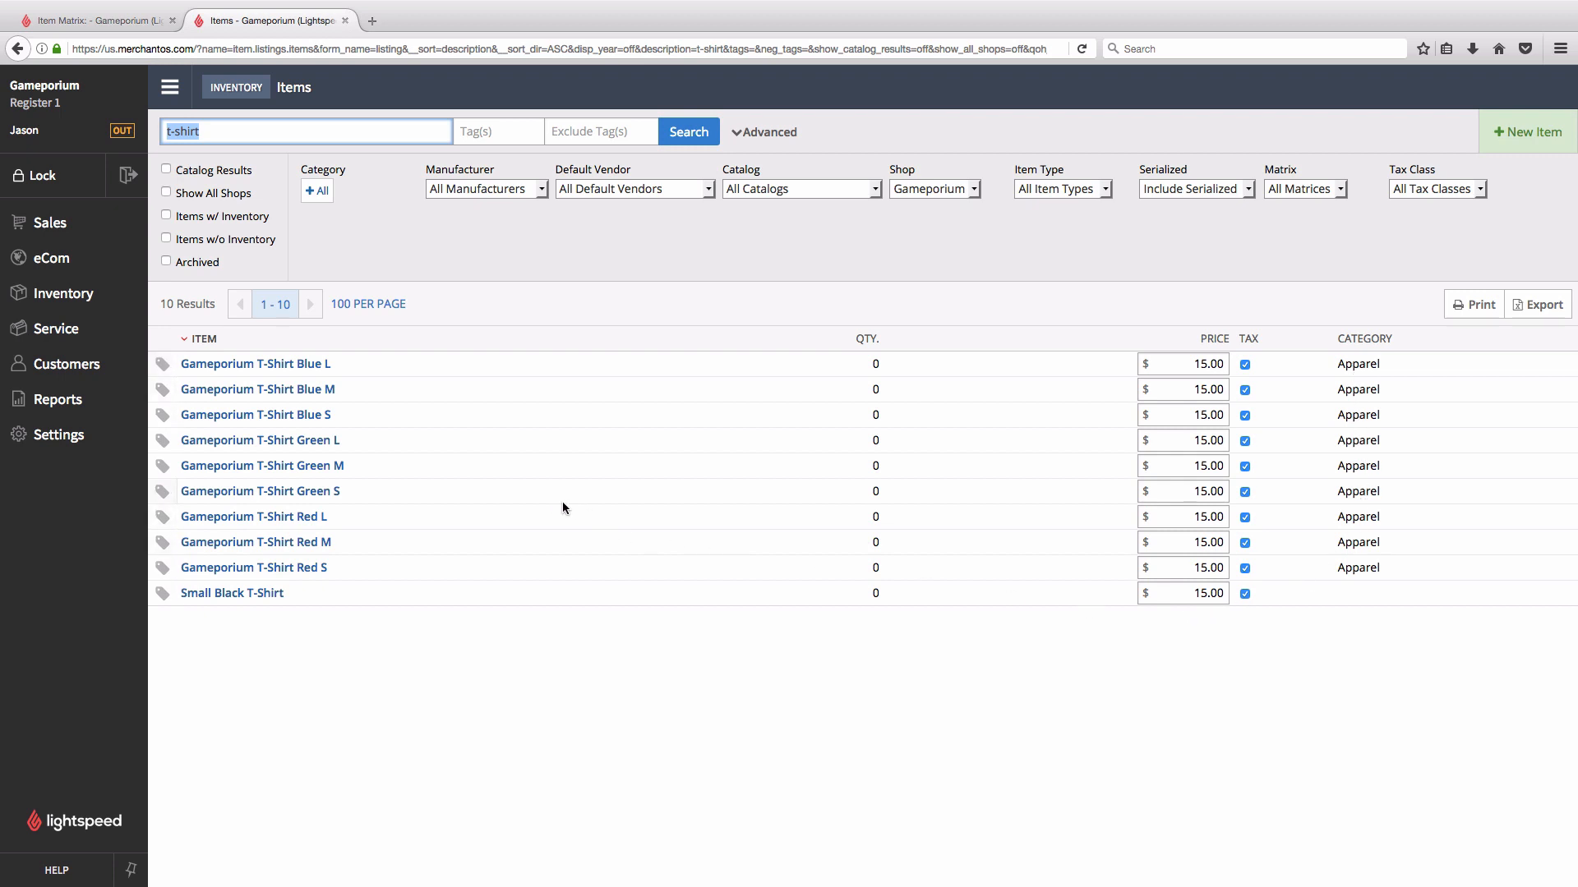
click(123, 20)
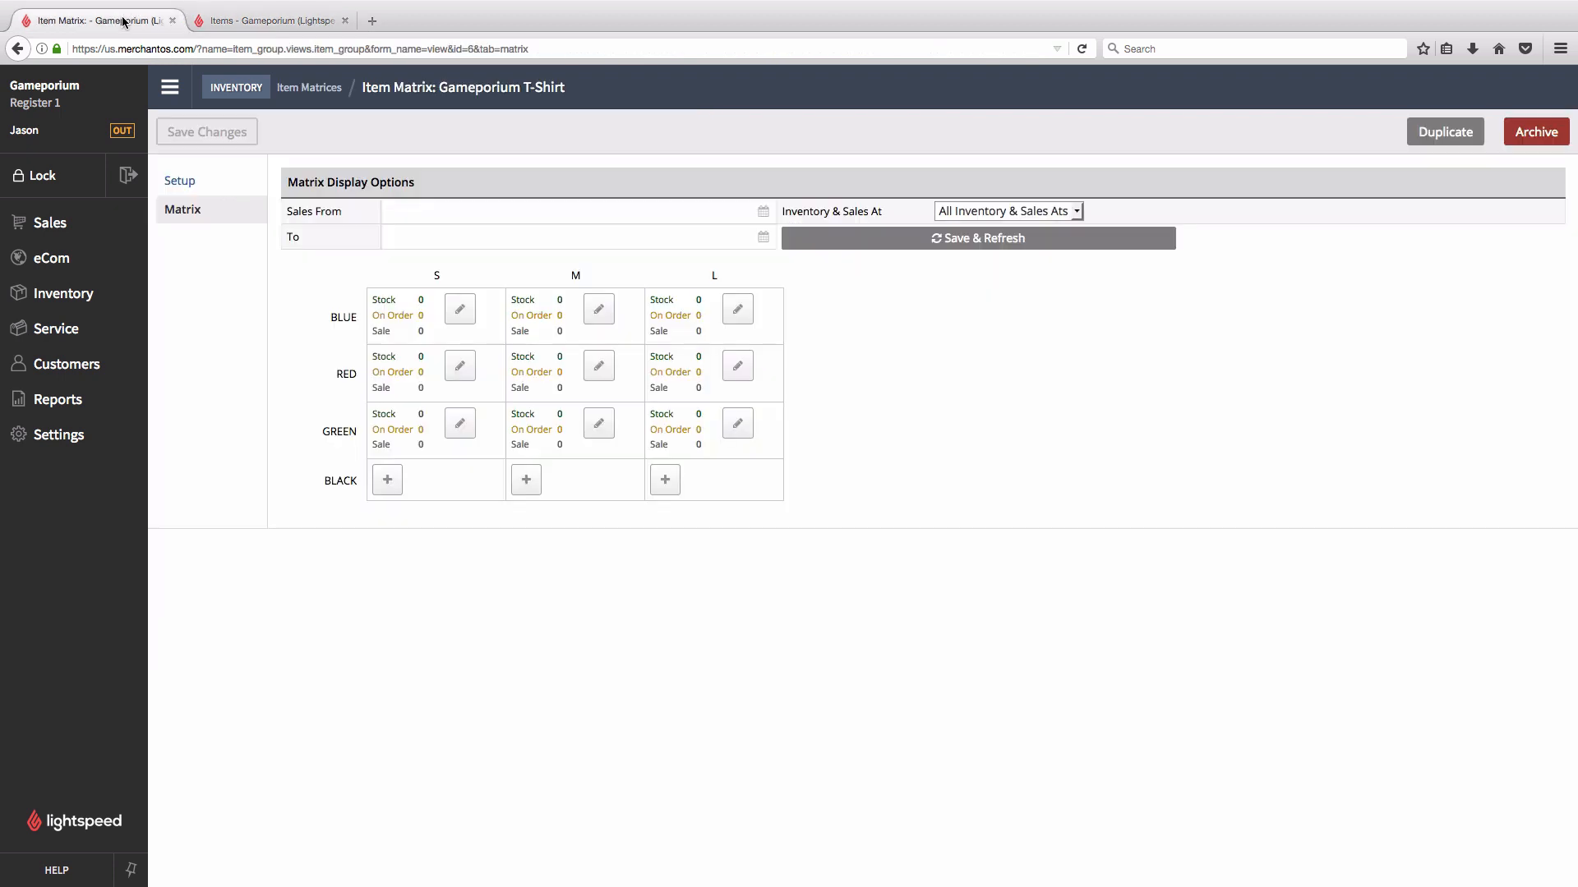
Open the T-shirt matrix setup and add the existing item "small black t-shirt" to the matrix
click(186, 181)
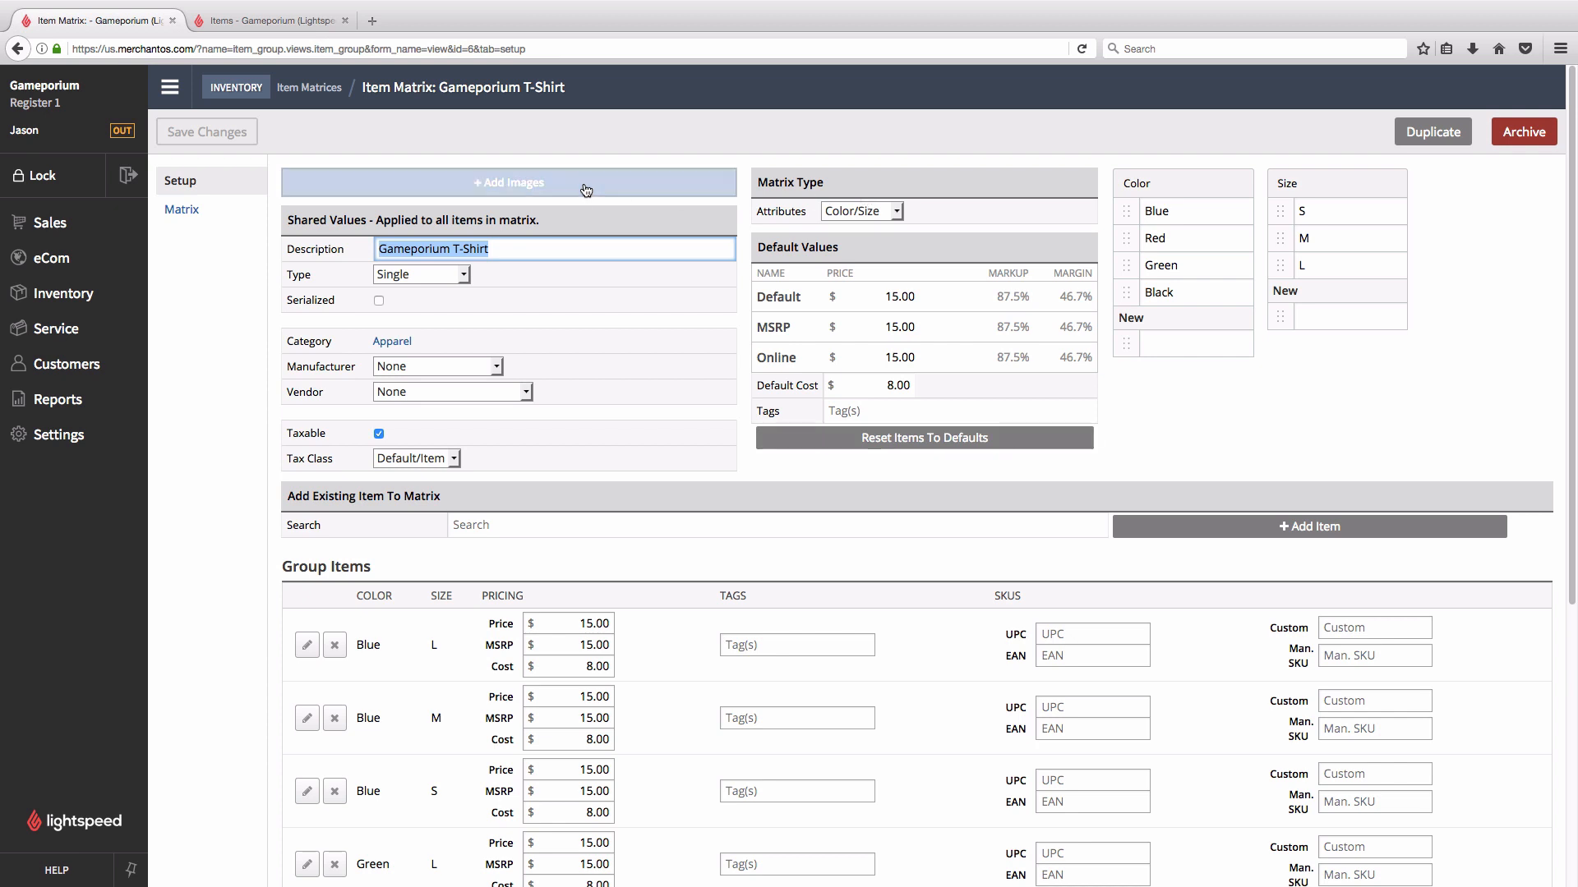
key(ctrl+Tab)
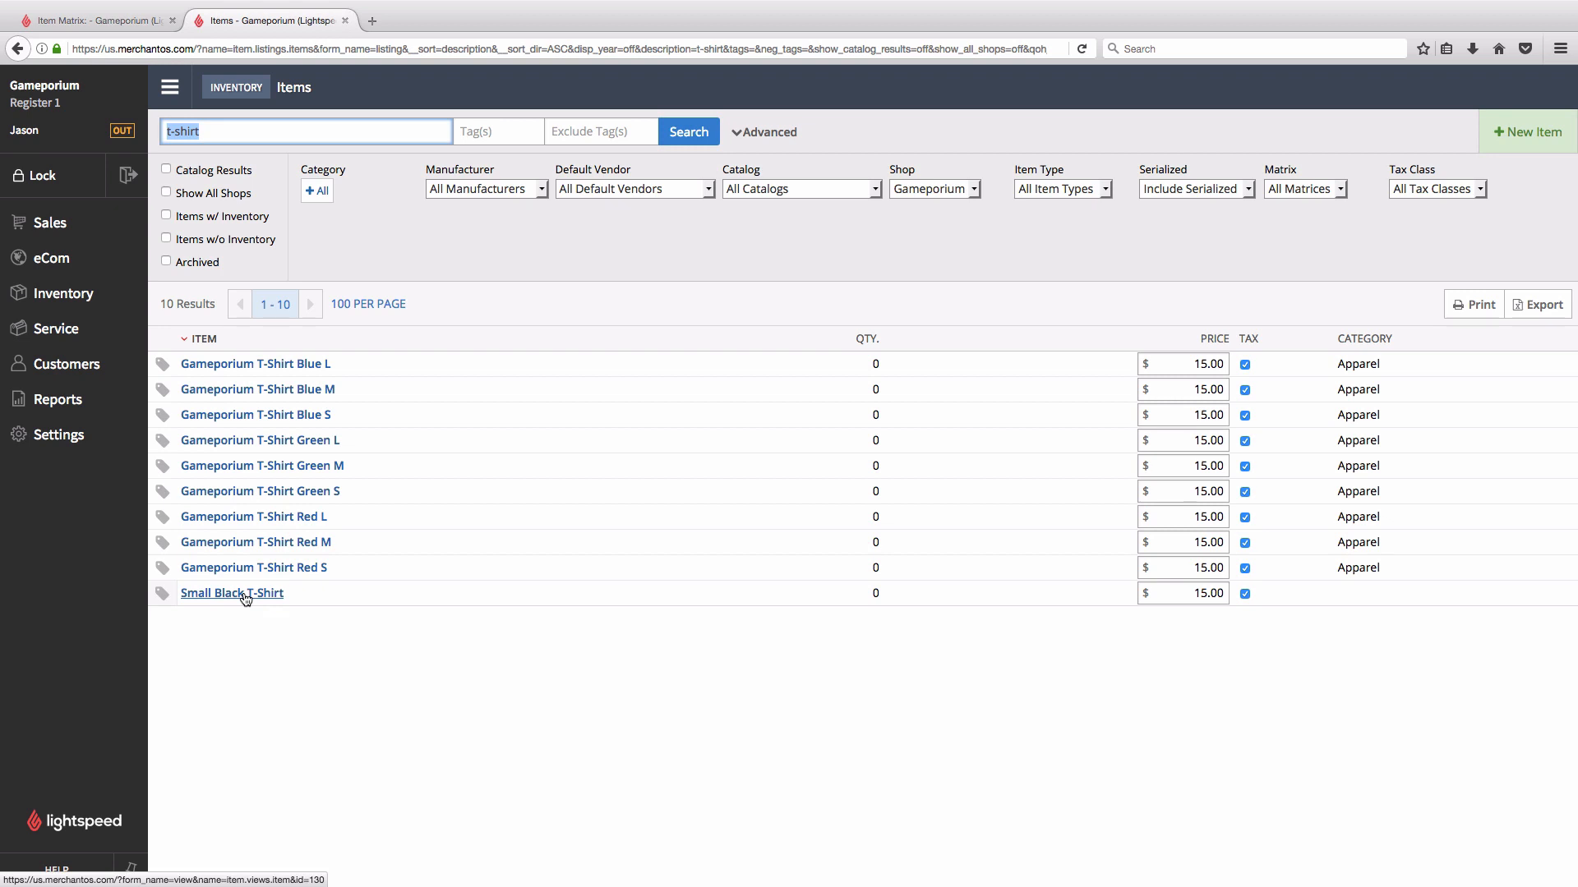
click(98, 22)
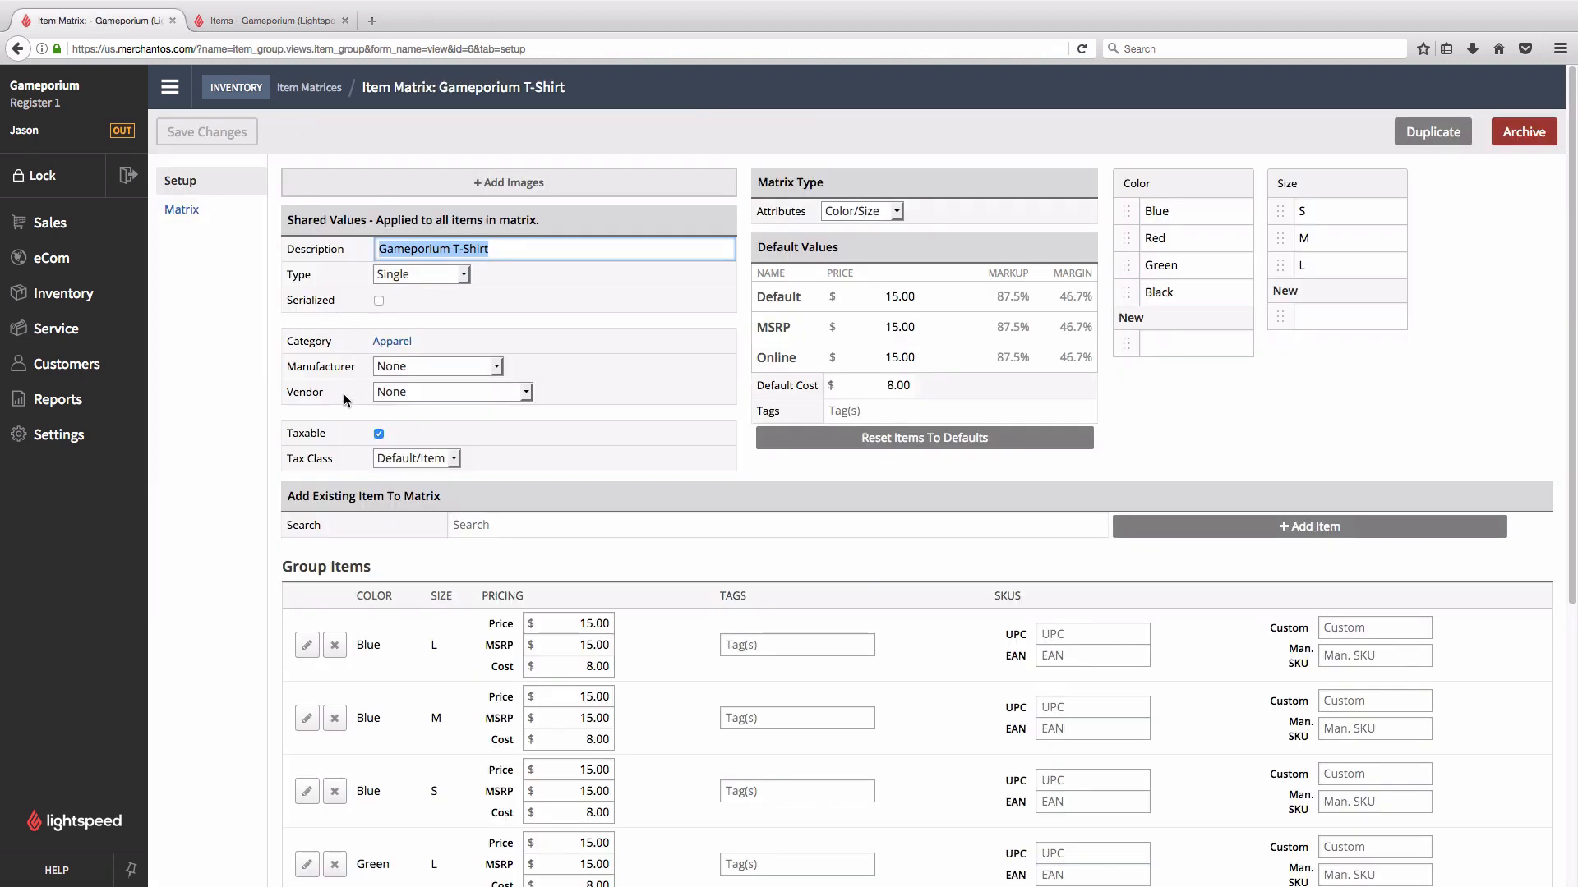
drag(285, 496, 462, 504)
click(535, 523)
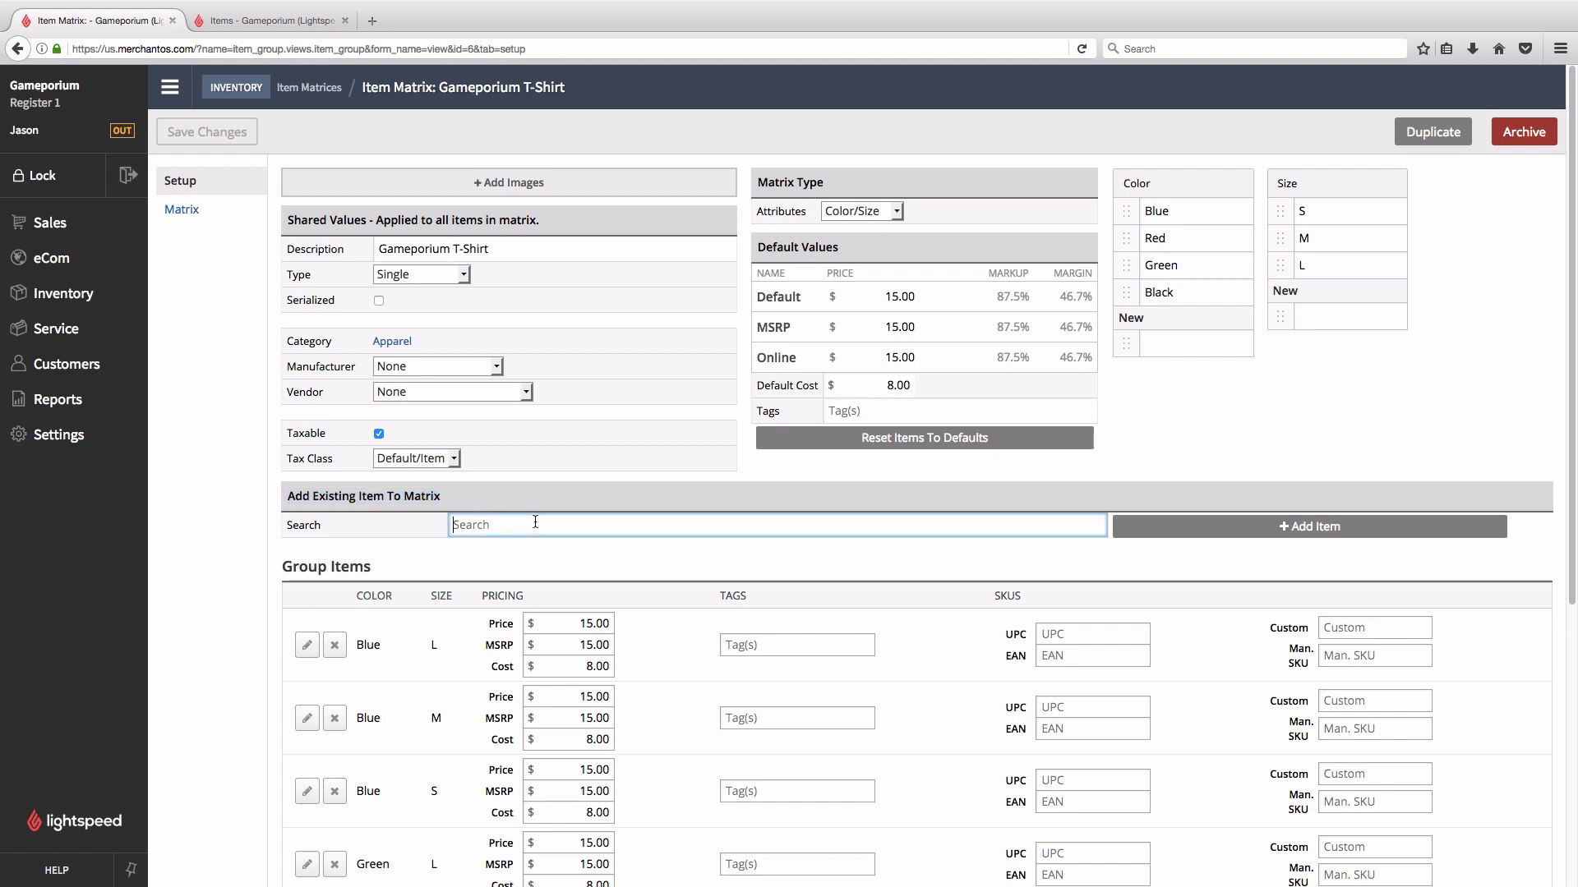
text(small black t-shirt)
click(1202, 534)
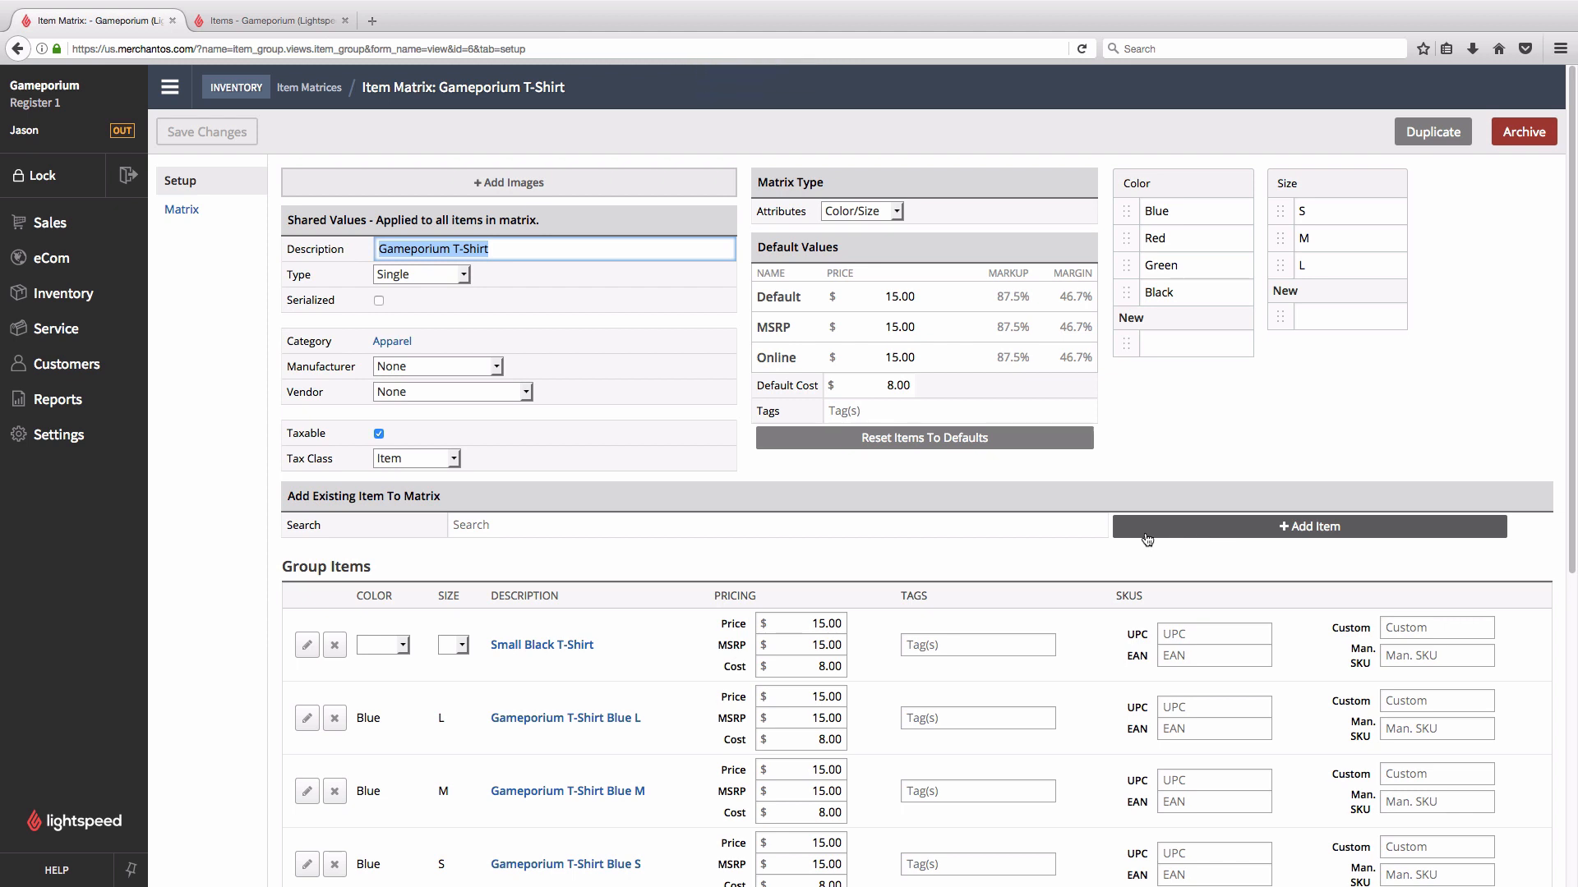
Assign the color Black and the size S to the Small Black T-Shirt in the group items
scroll(377, 576, down, 4)
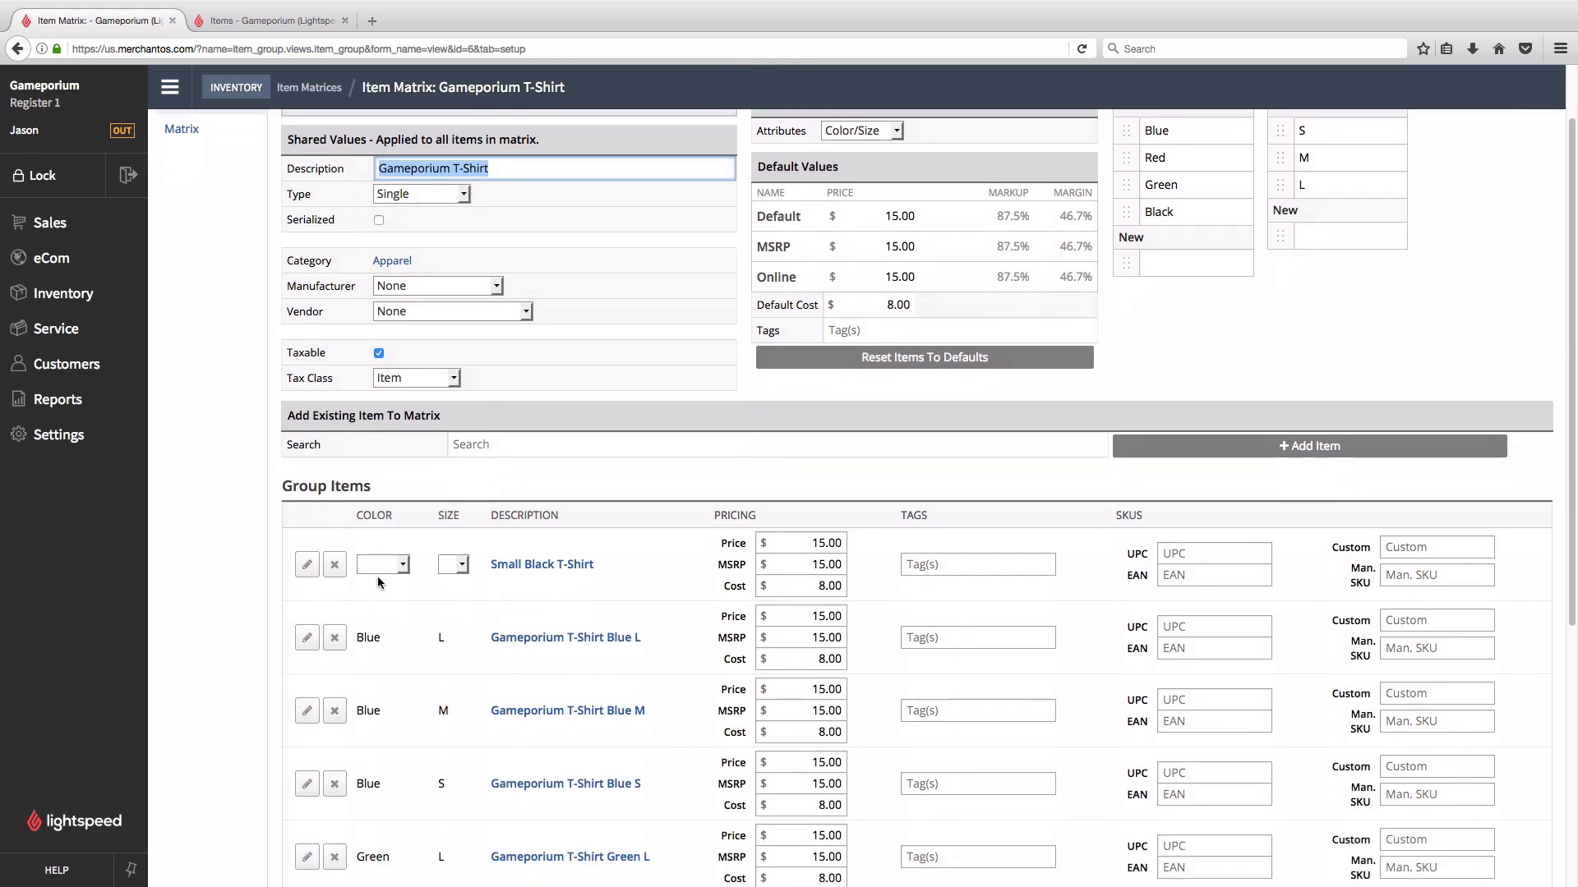
scroll(378, 578, down, 1)
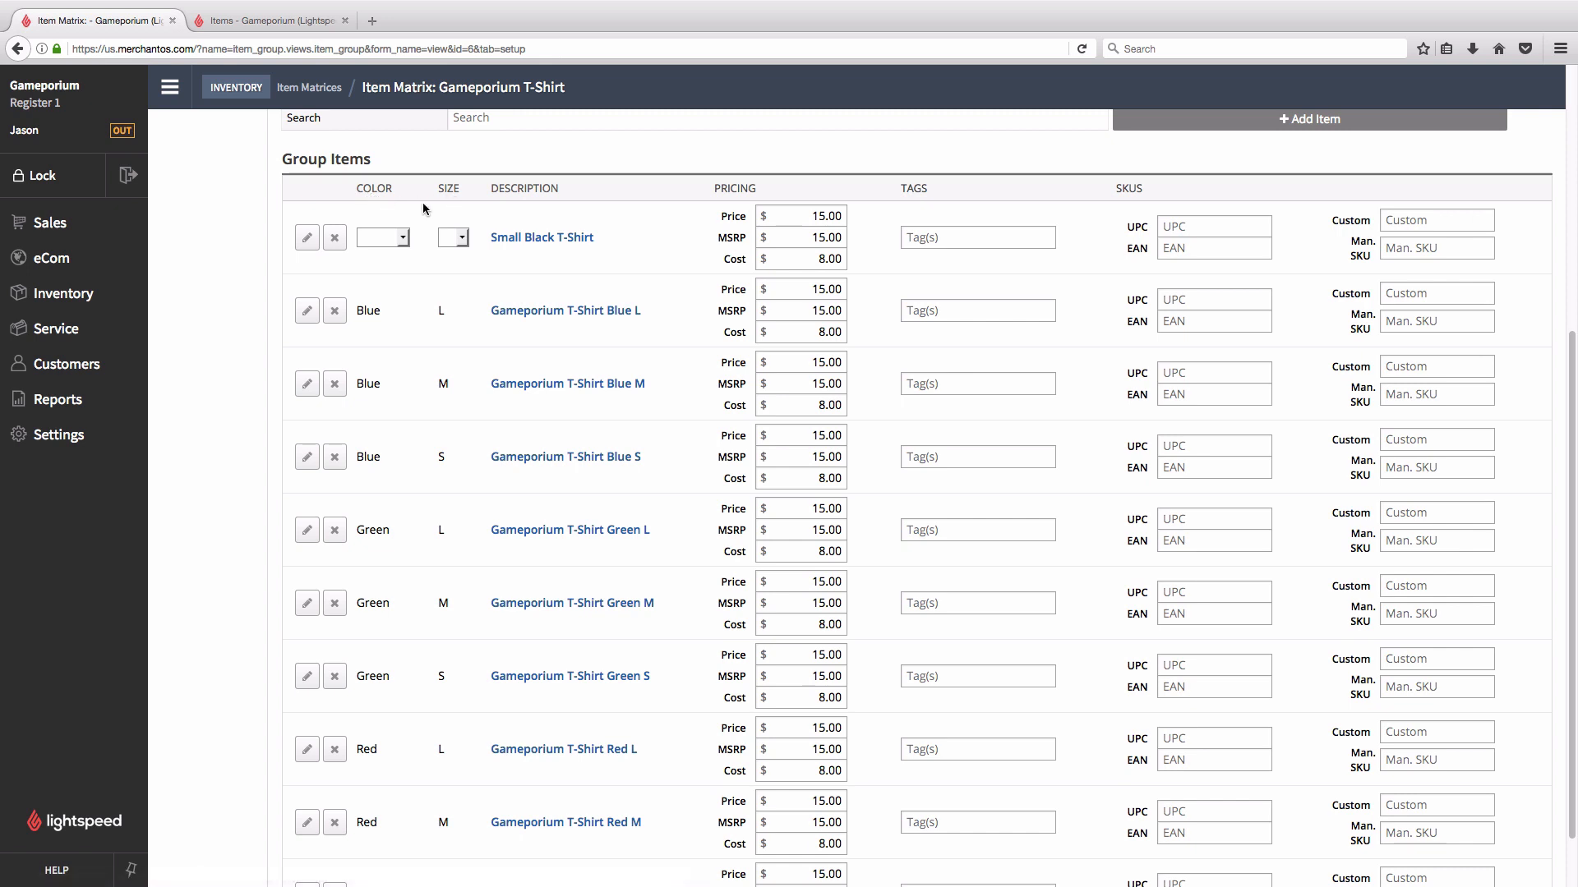
click(404, 238)
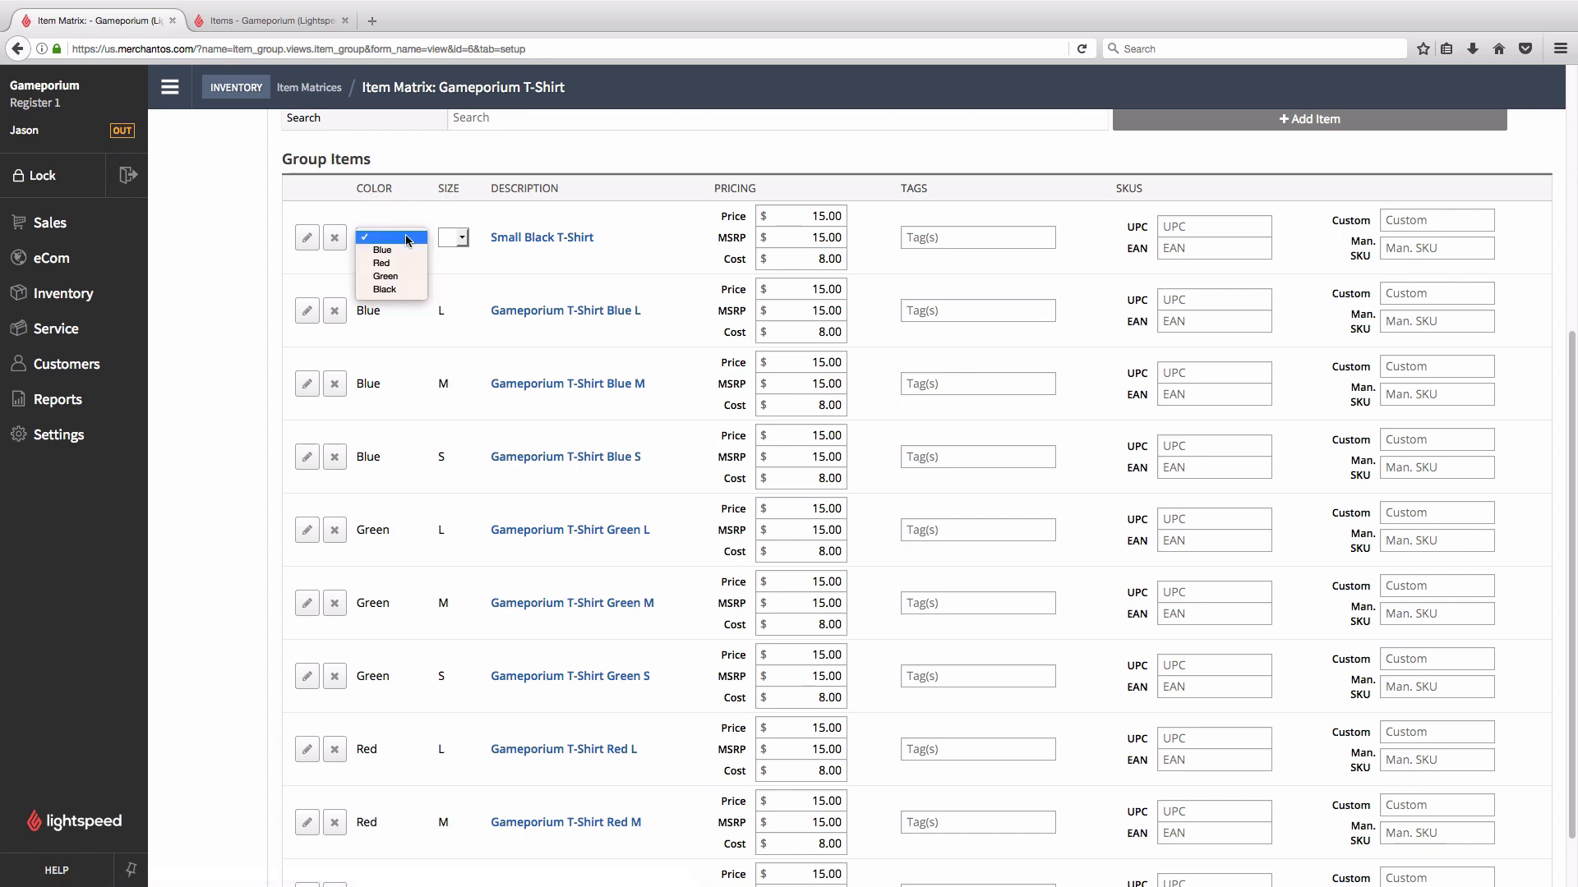
click(394, 289)
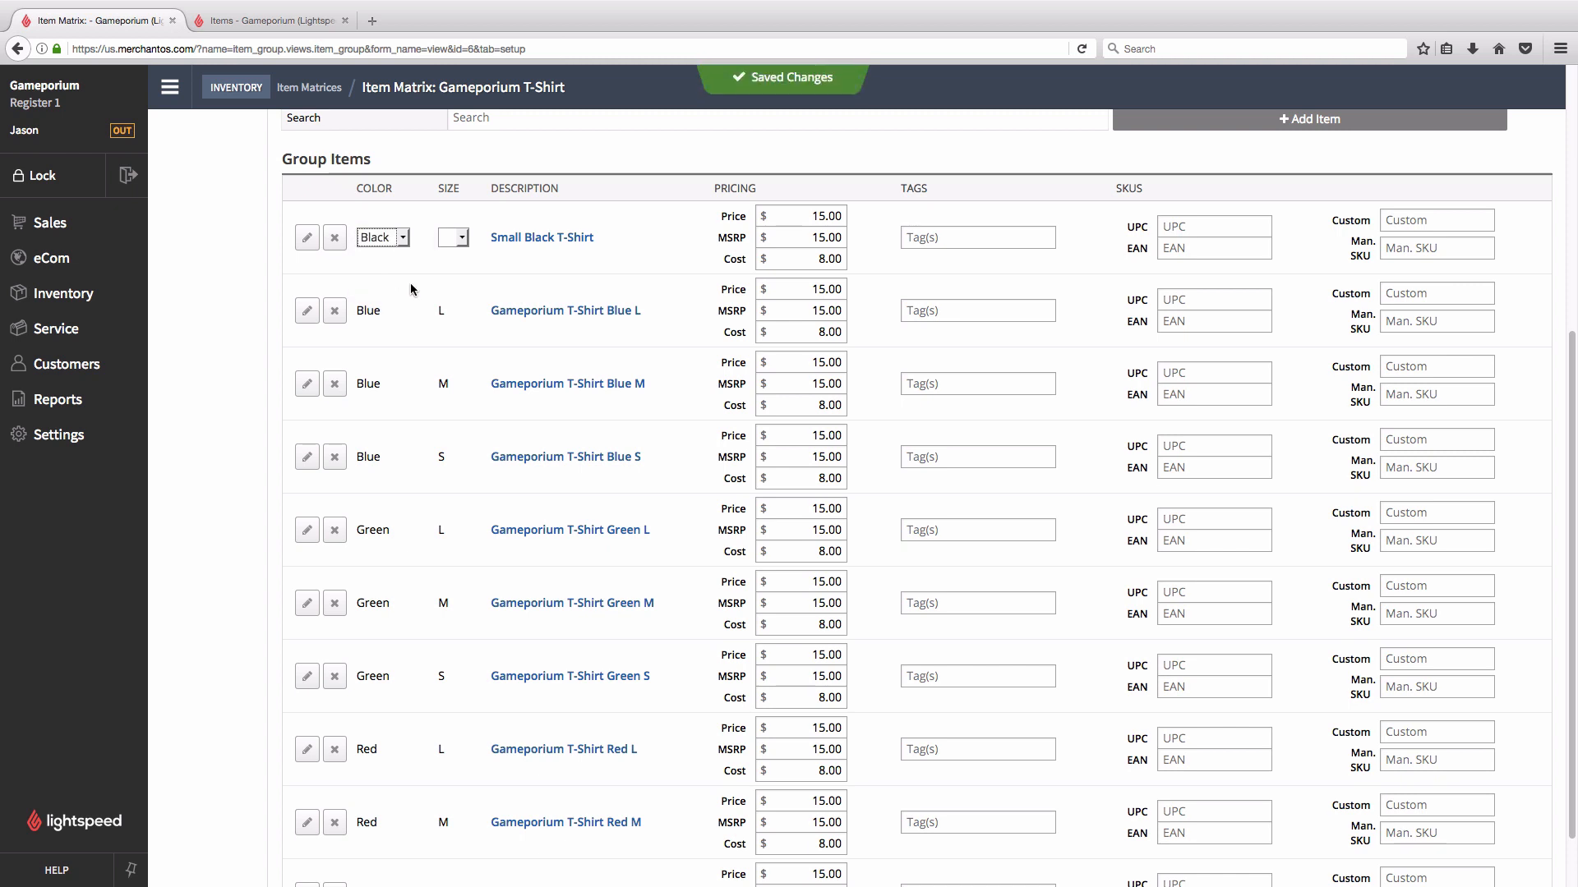
click(463, 238)
click(468, 249)
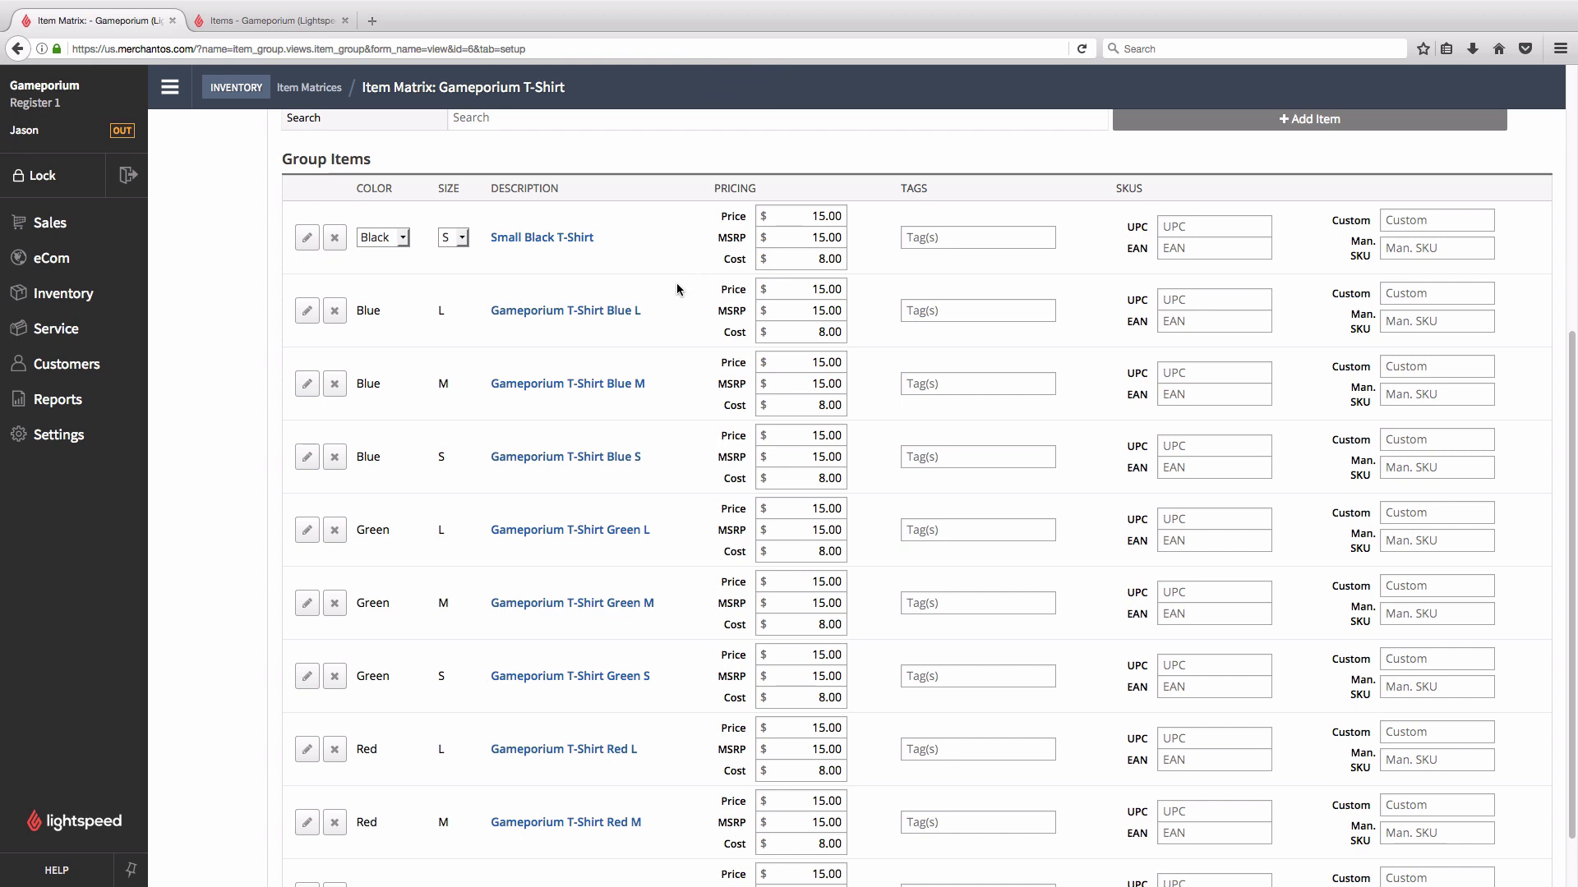
Reset the matrix items to their defaults so the Small Black T-Shirt takes the shared Gameporium T-Shirt description
scroll(678, 290, up, 5)
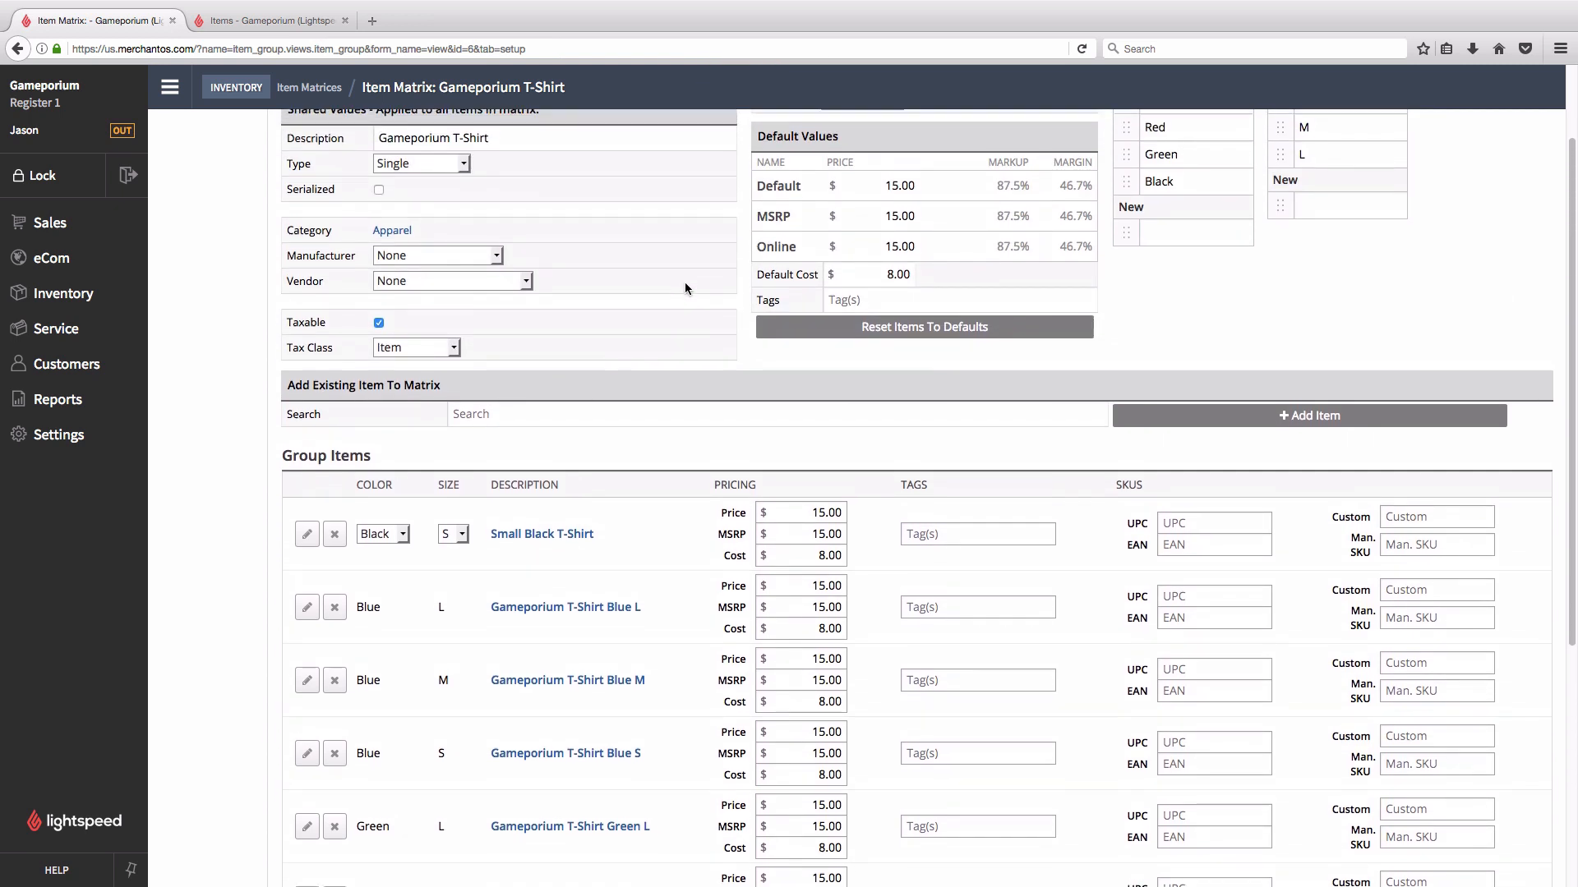
scroll(685, 288, up, 2)
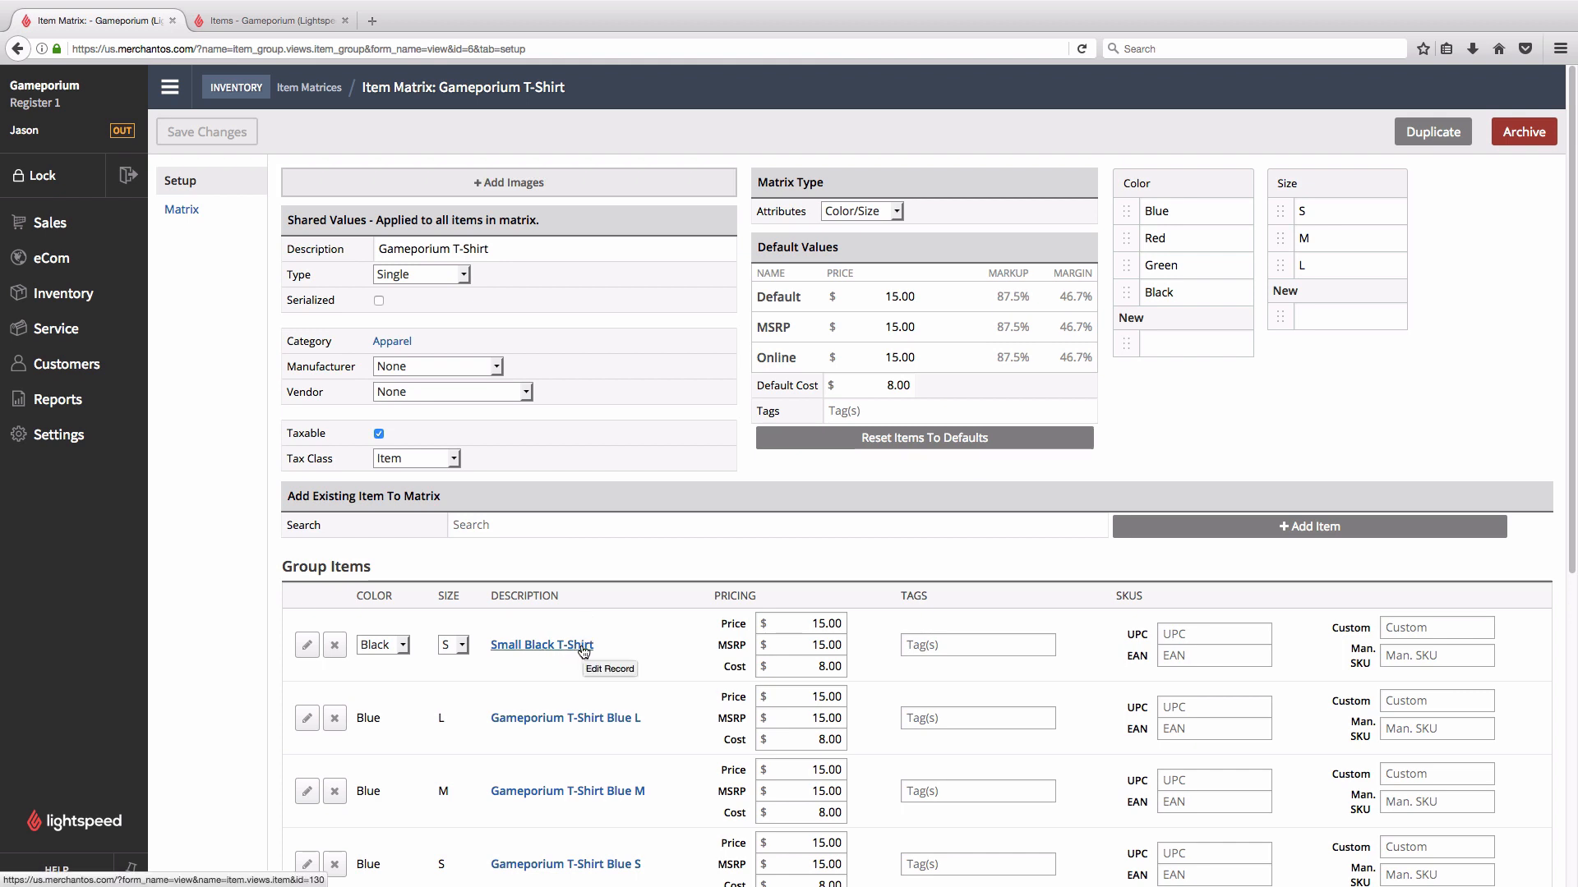
triple_click(529, 249)
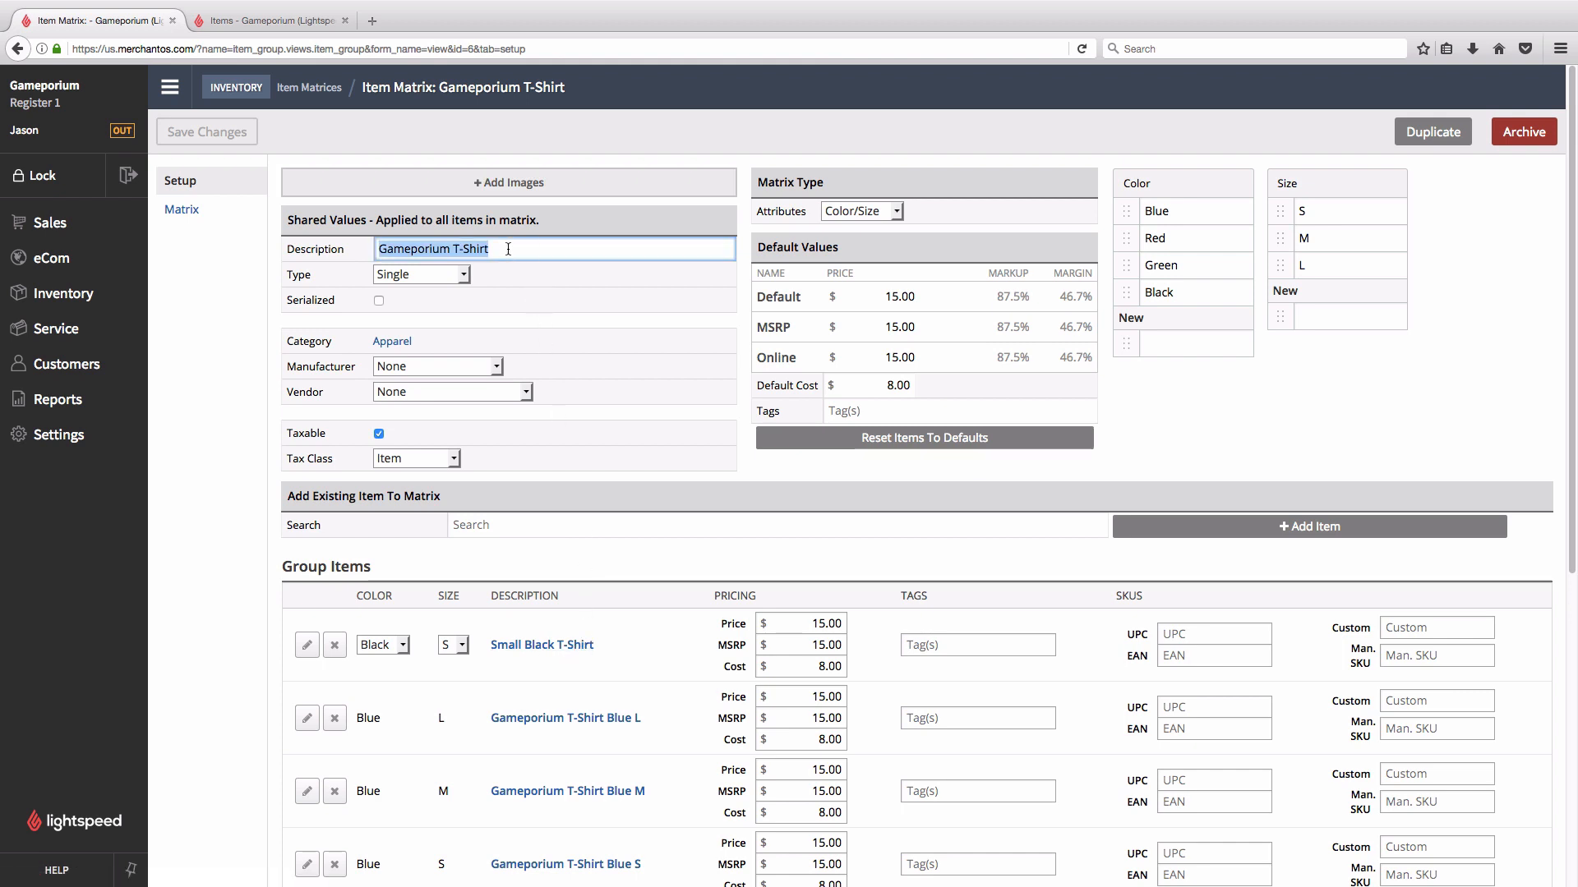
click(499, 249)
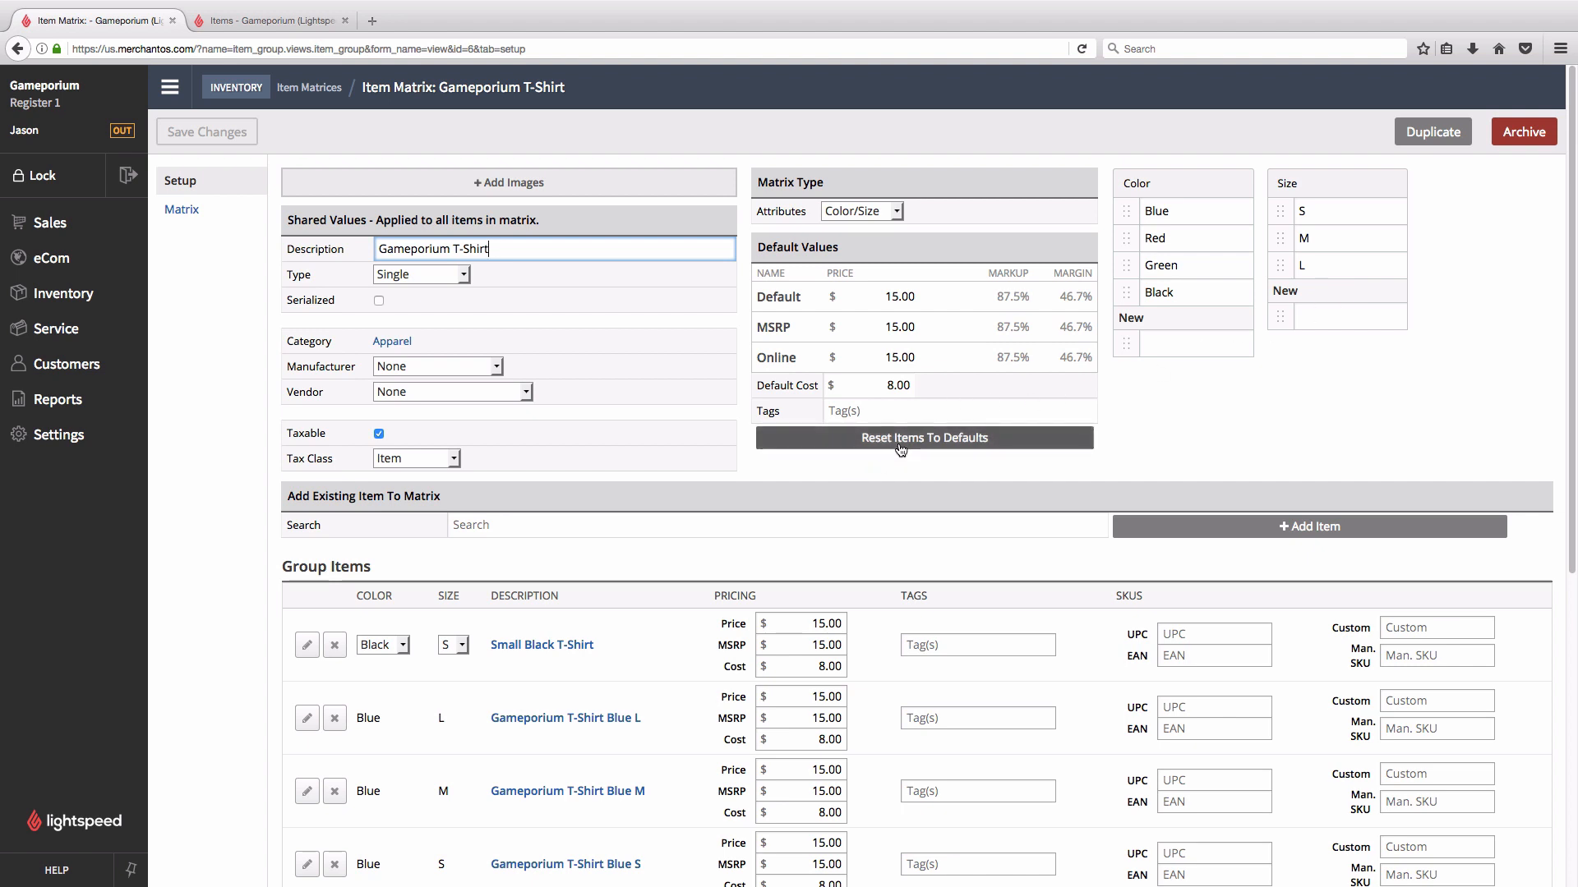
click(899, 444)
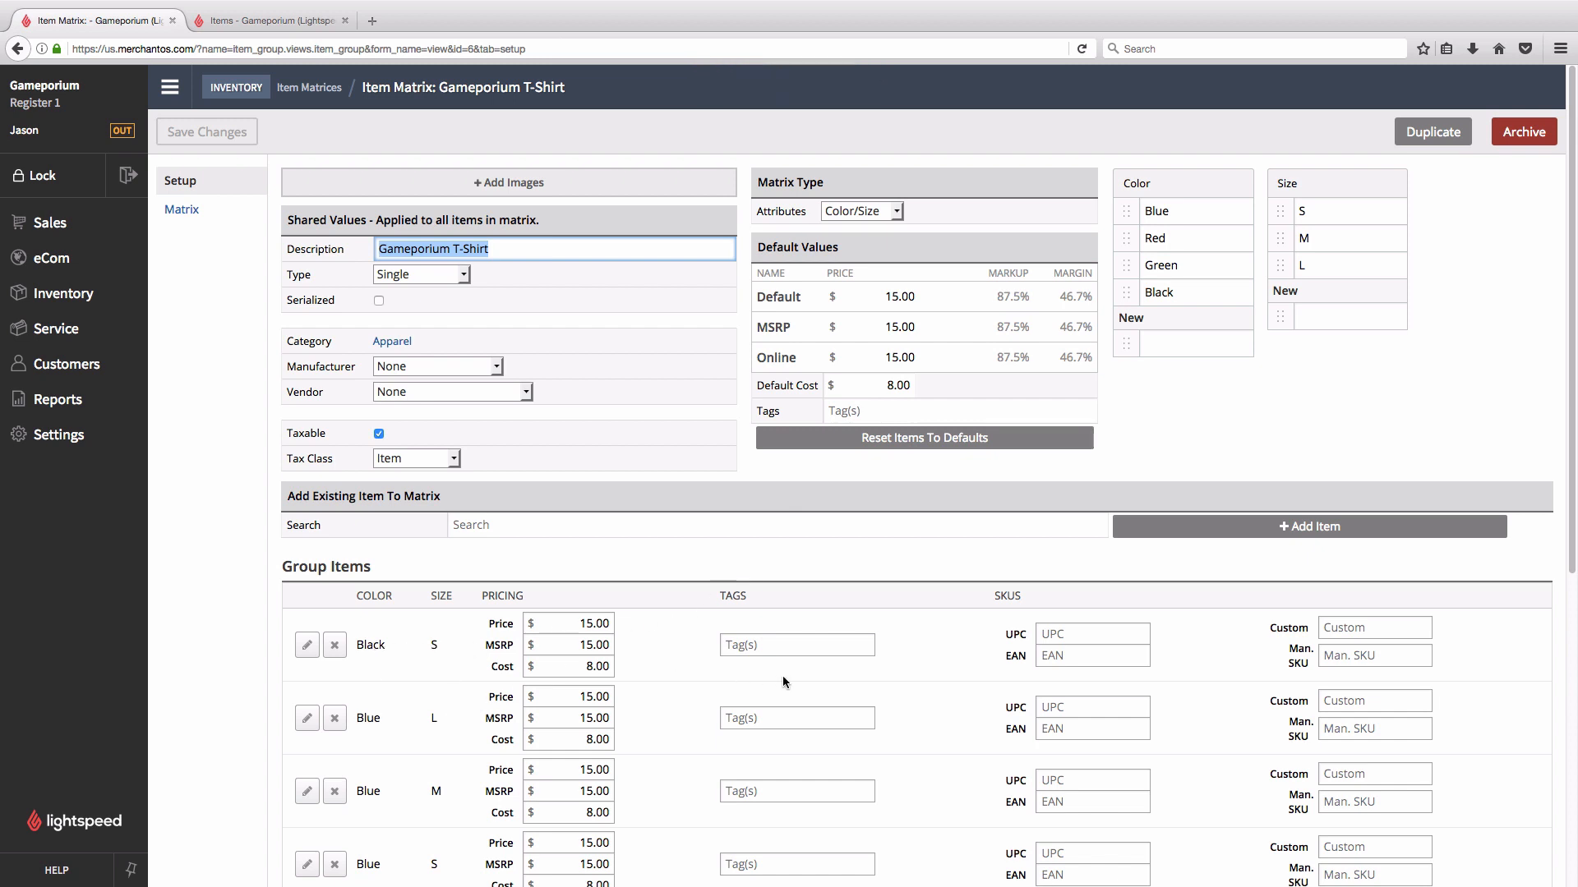
Rerun the "t-shirt" item search to check the shirts' names and prices, and return to the matrix setup
click(283, 21)
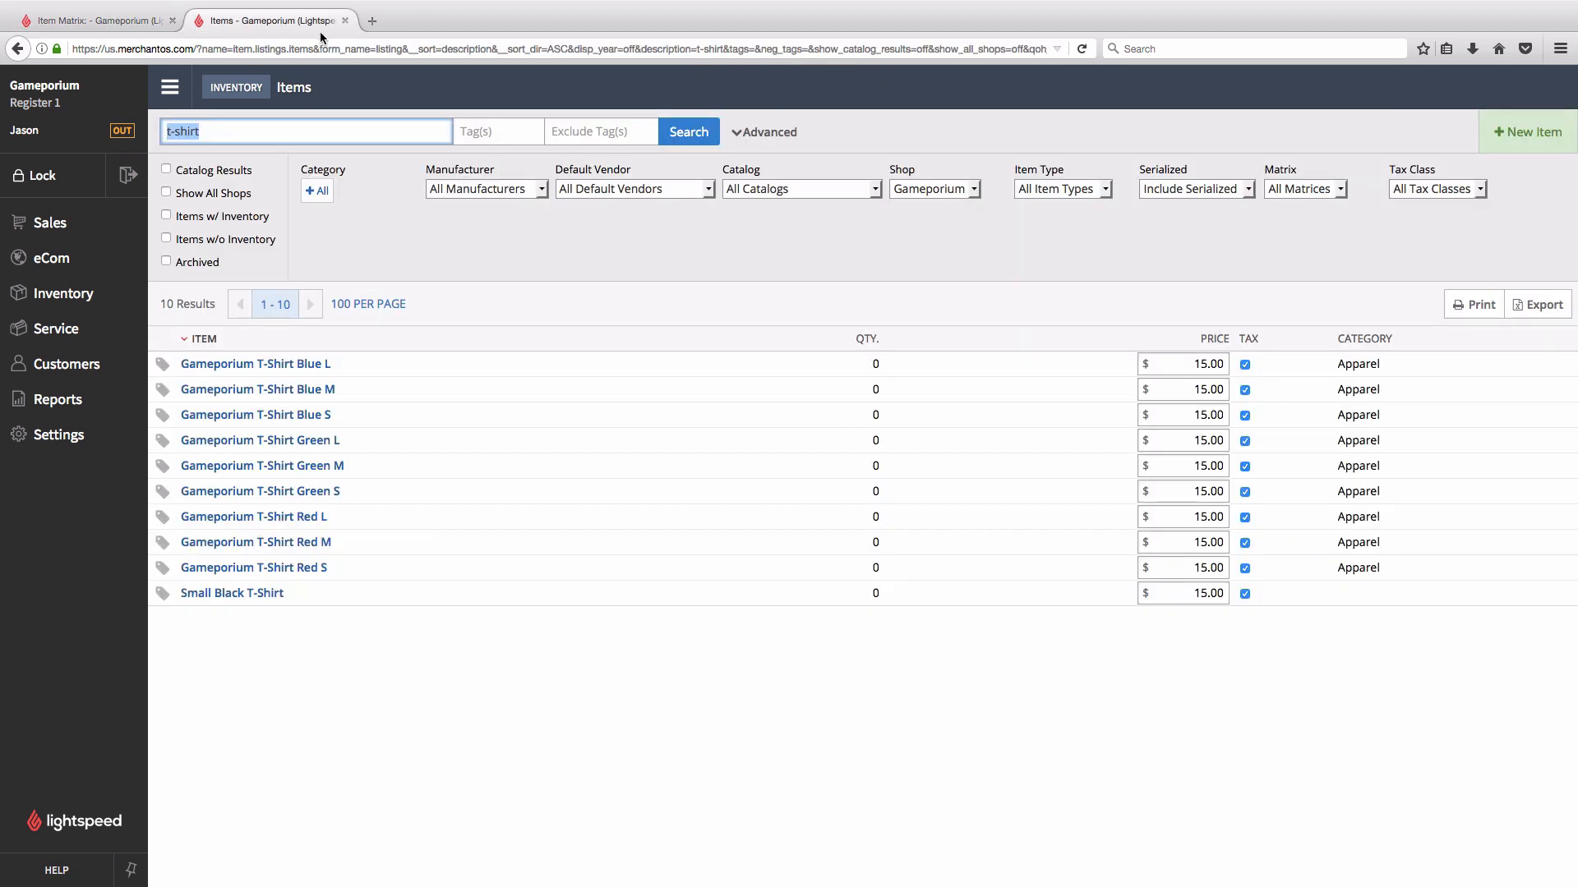
click(681, 129)
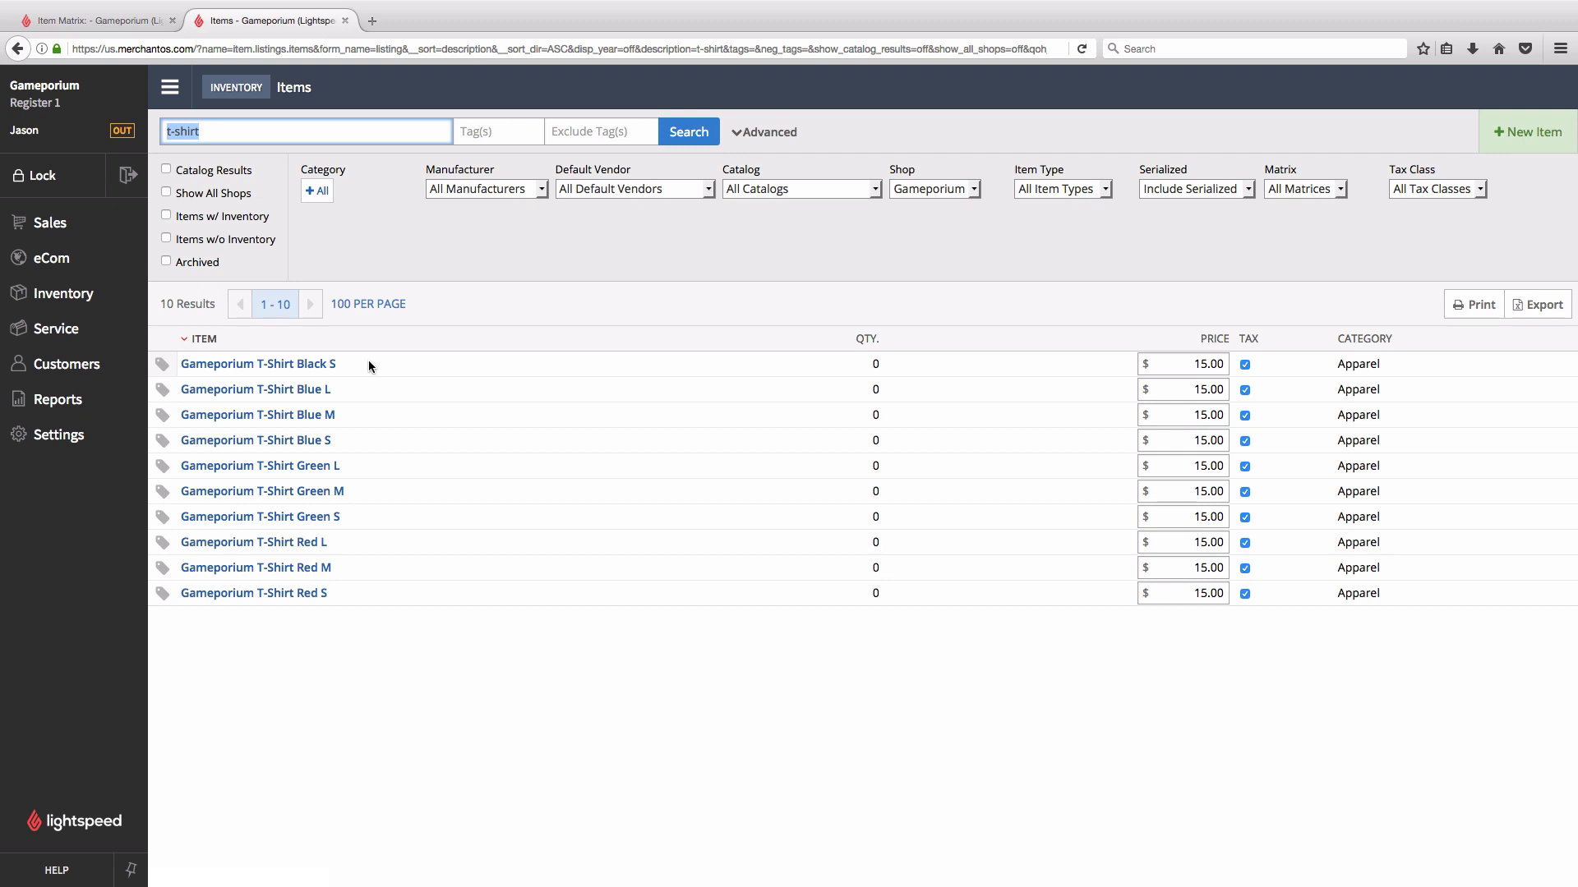
click(102, 22)
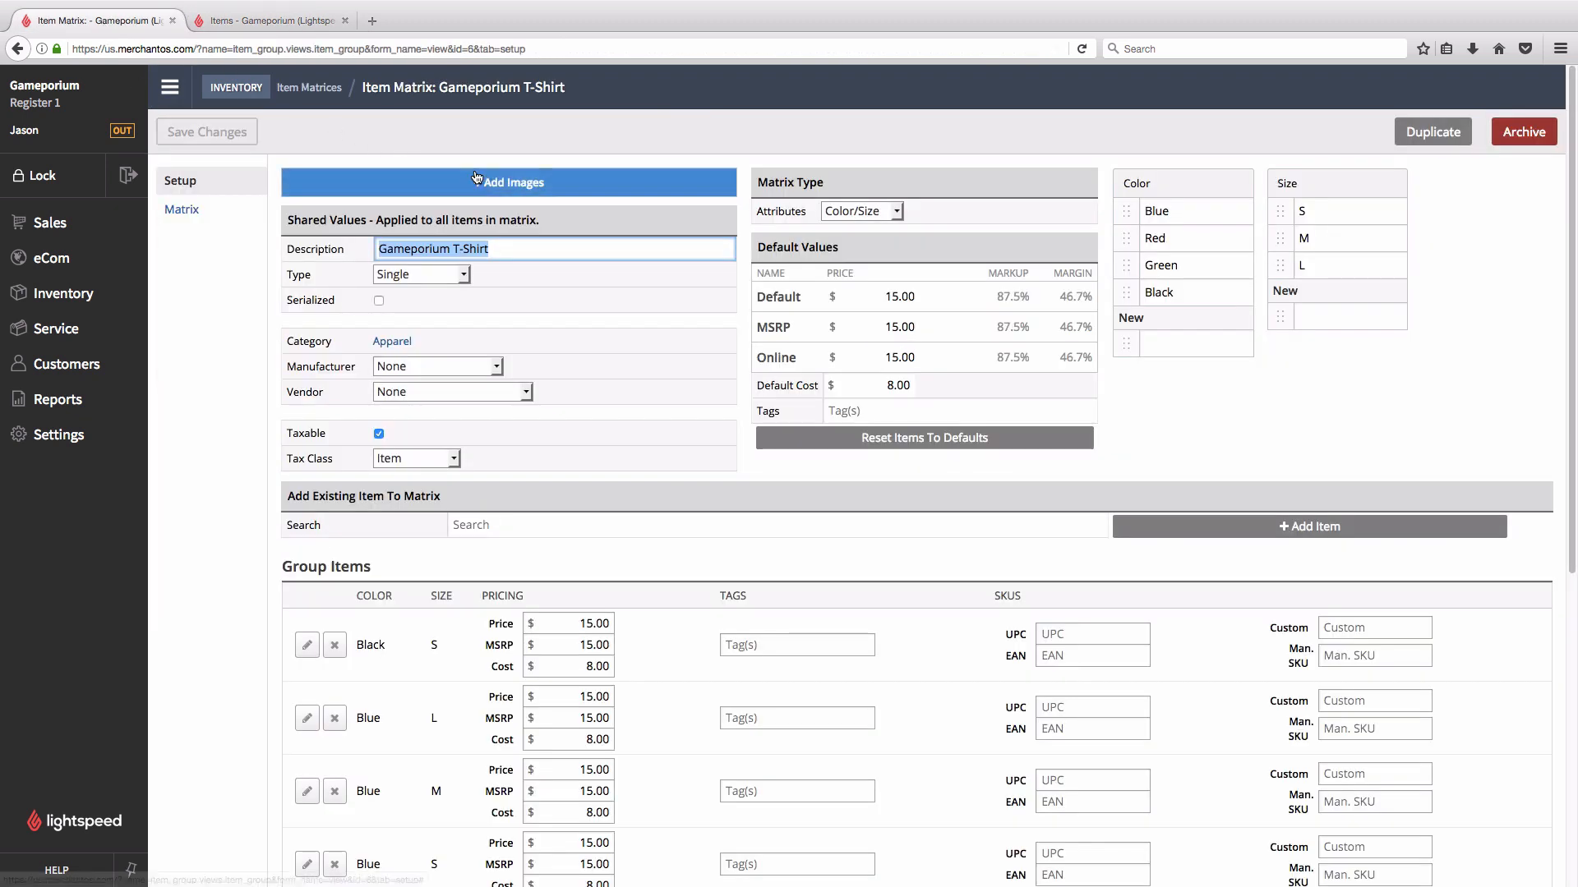
click(271, 20)
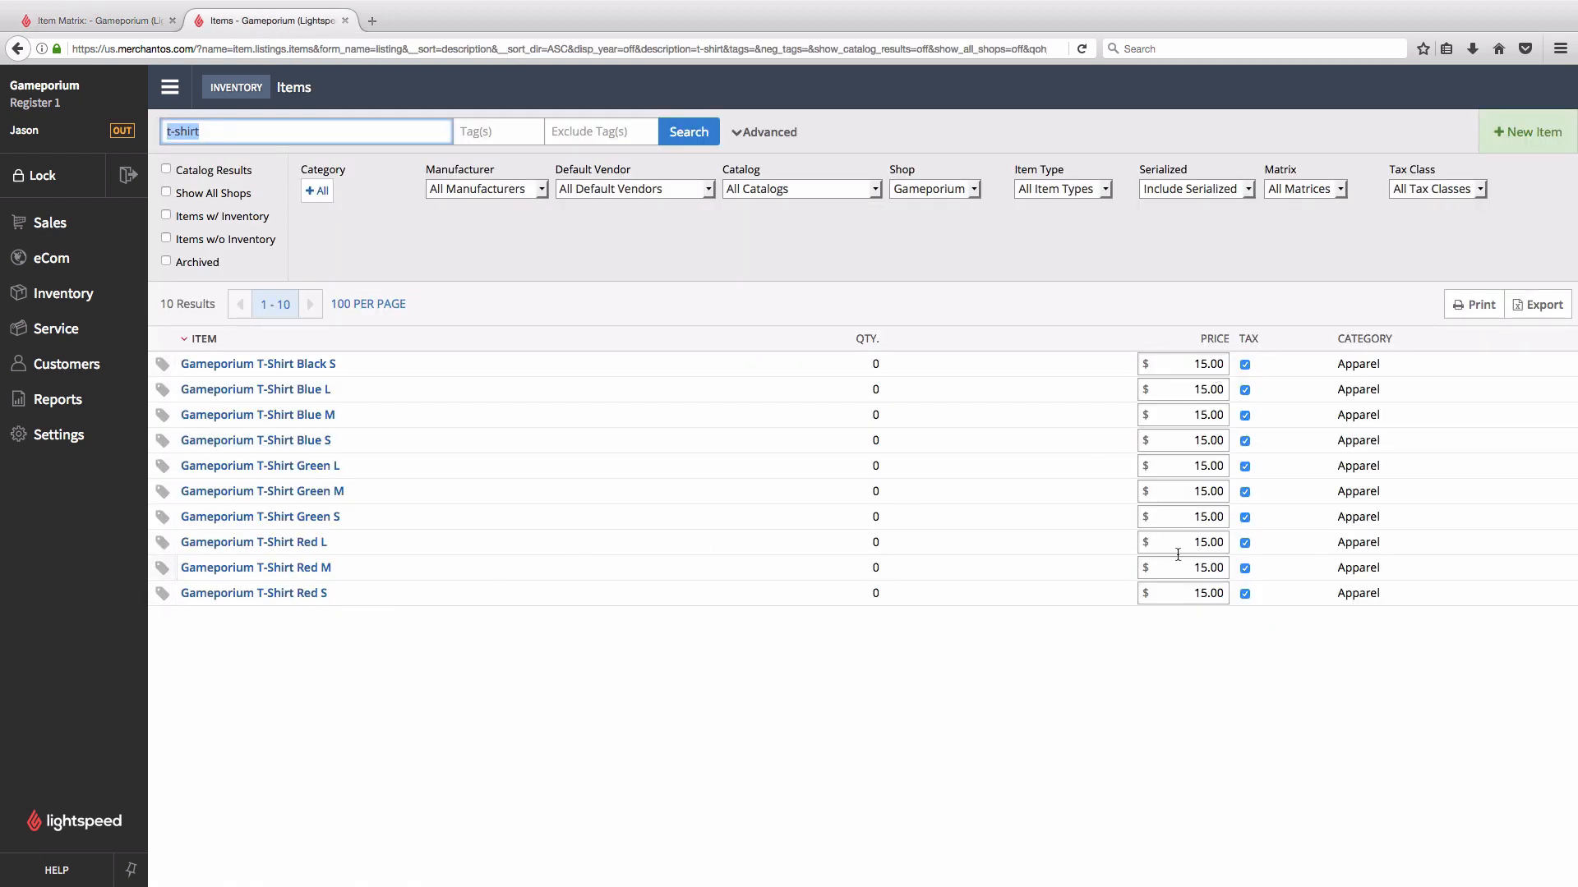
click(127, 23)
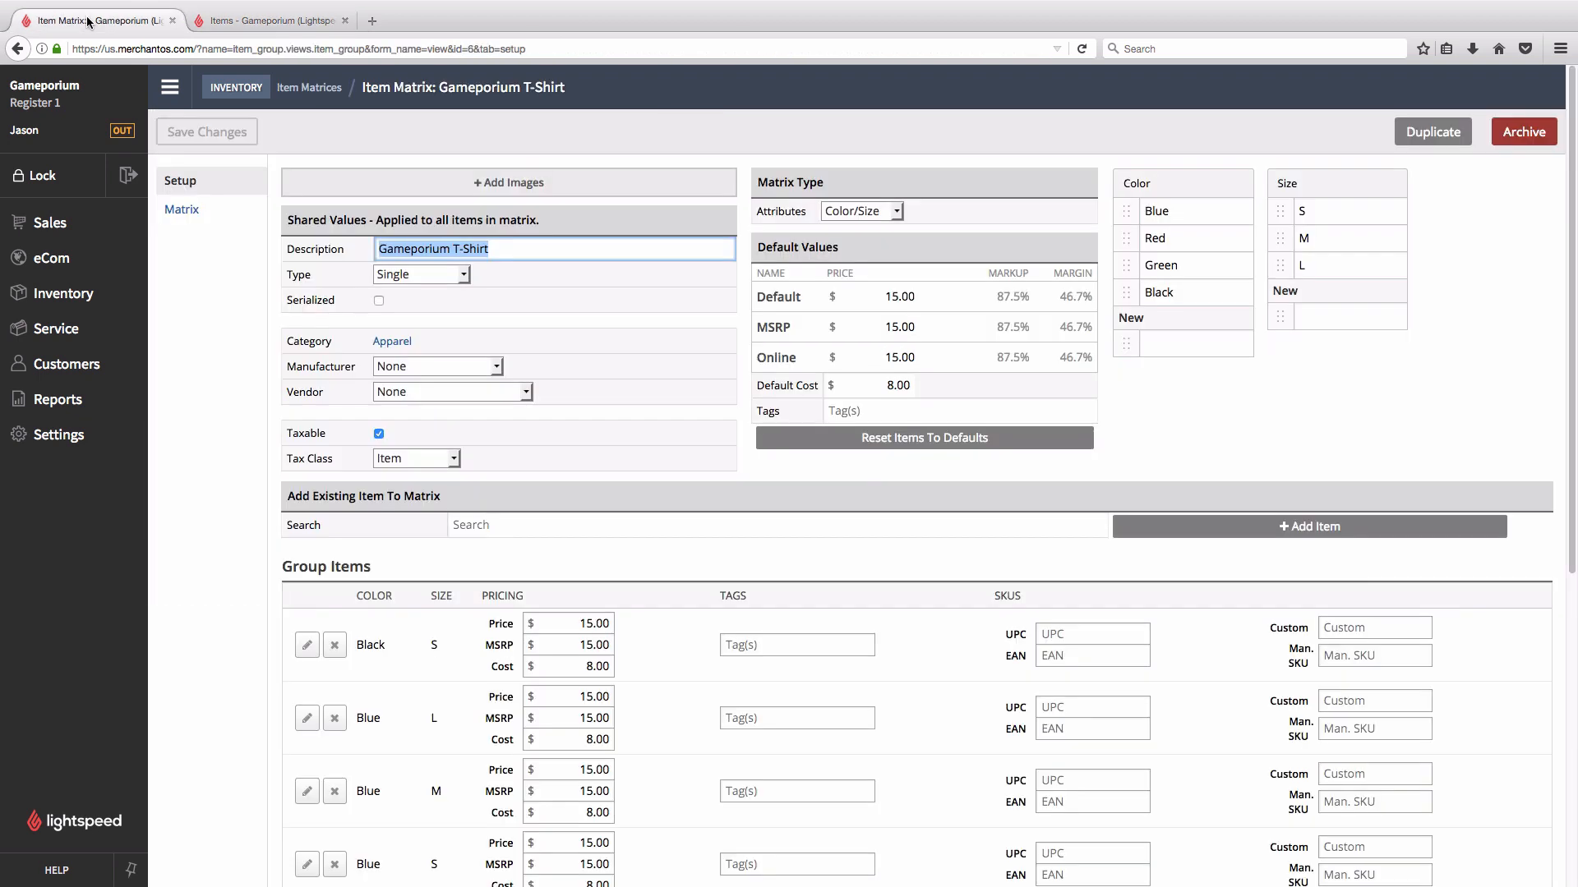
Set the matrix's Default, MSRP and Online prices to $18.00 and save the changes
click(893, 297)
text(18)
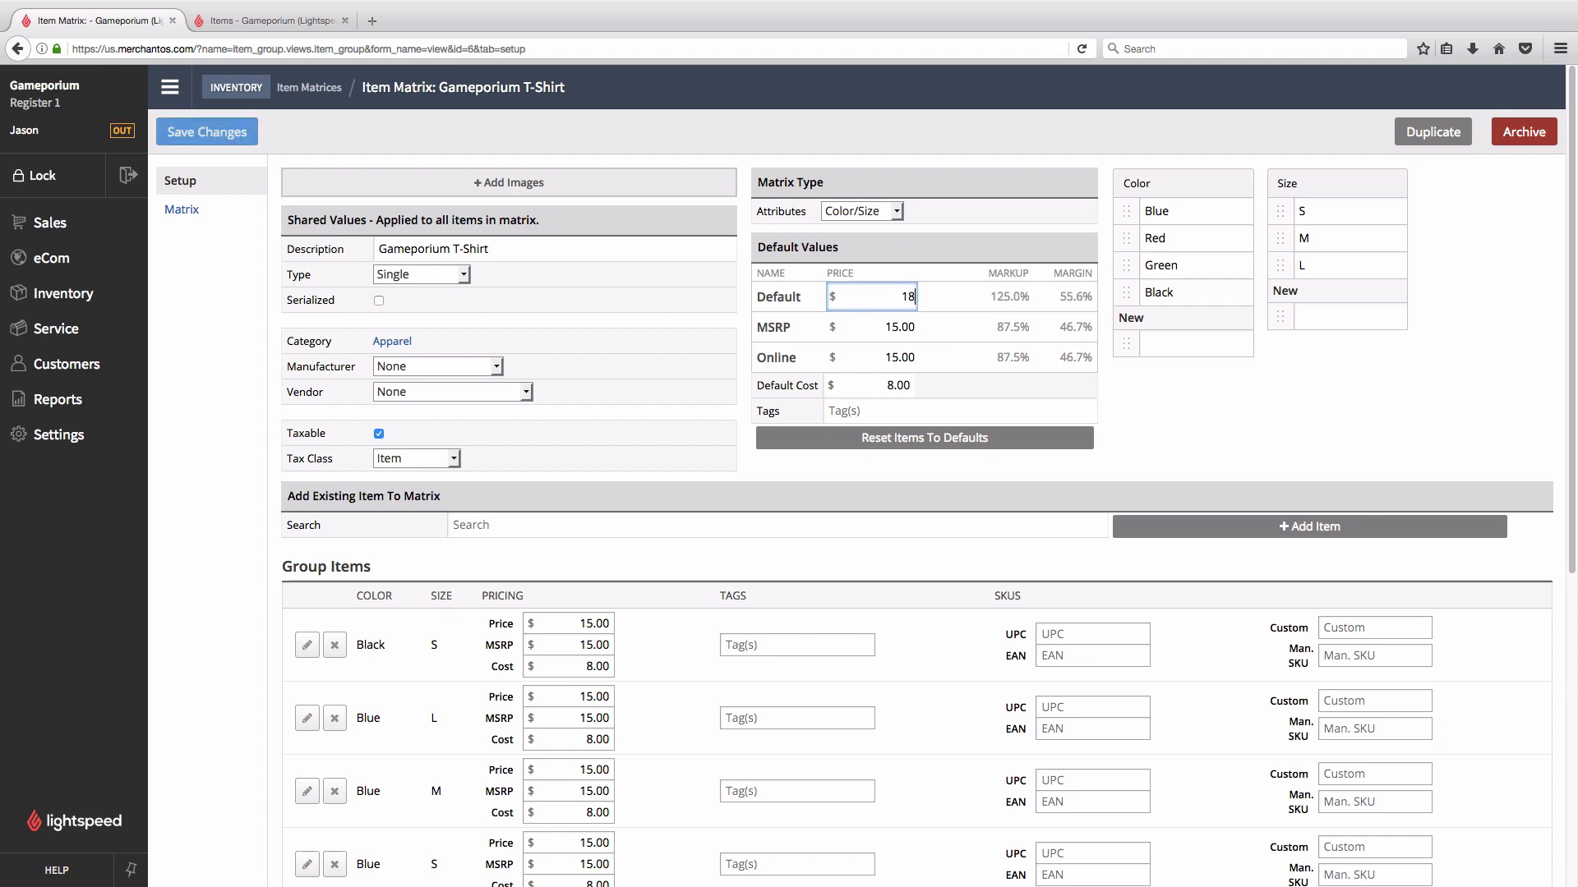
key(Tab)
text(18)
key(Tab)
text(18)
key(Tab)
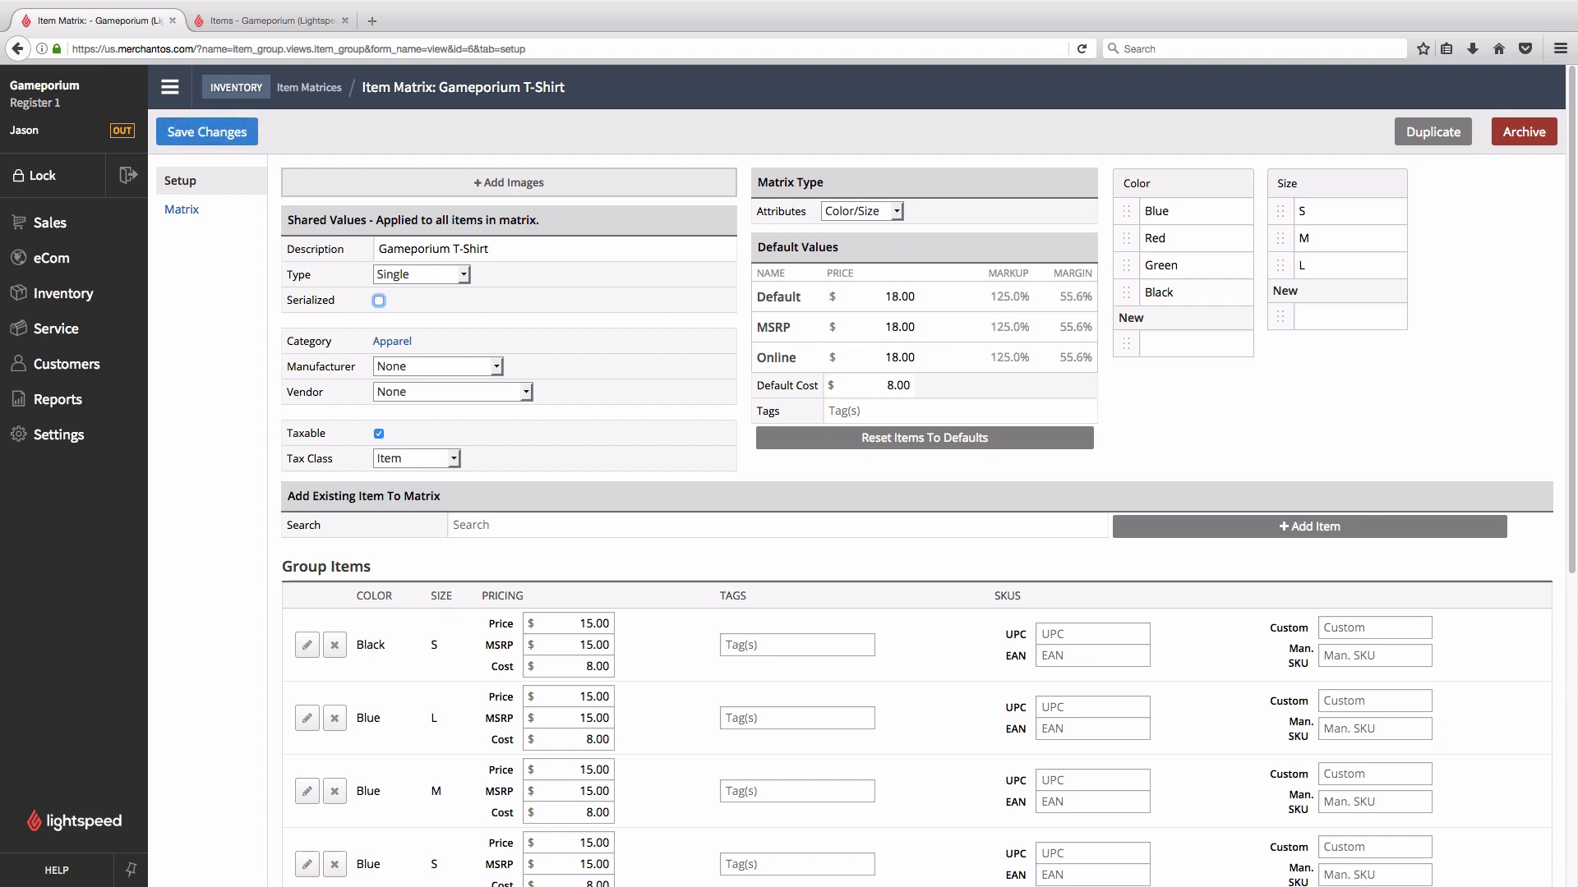
click(184, 136)
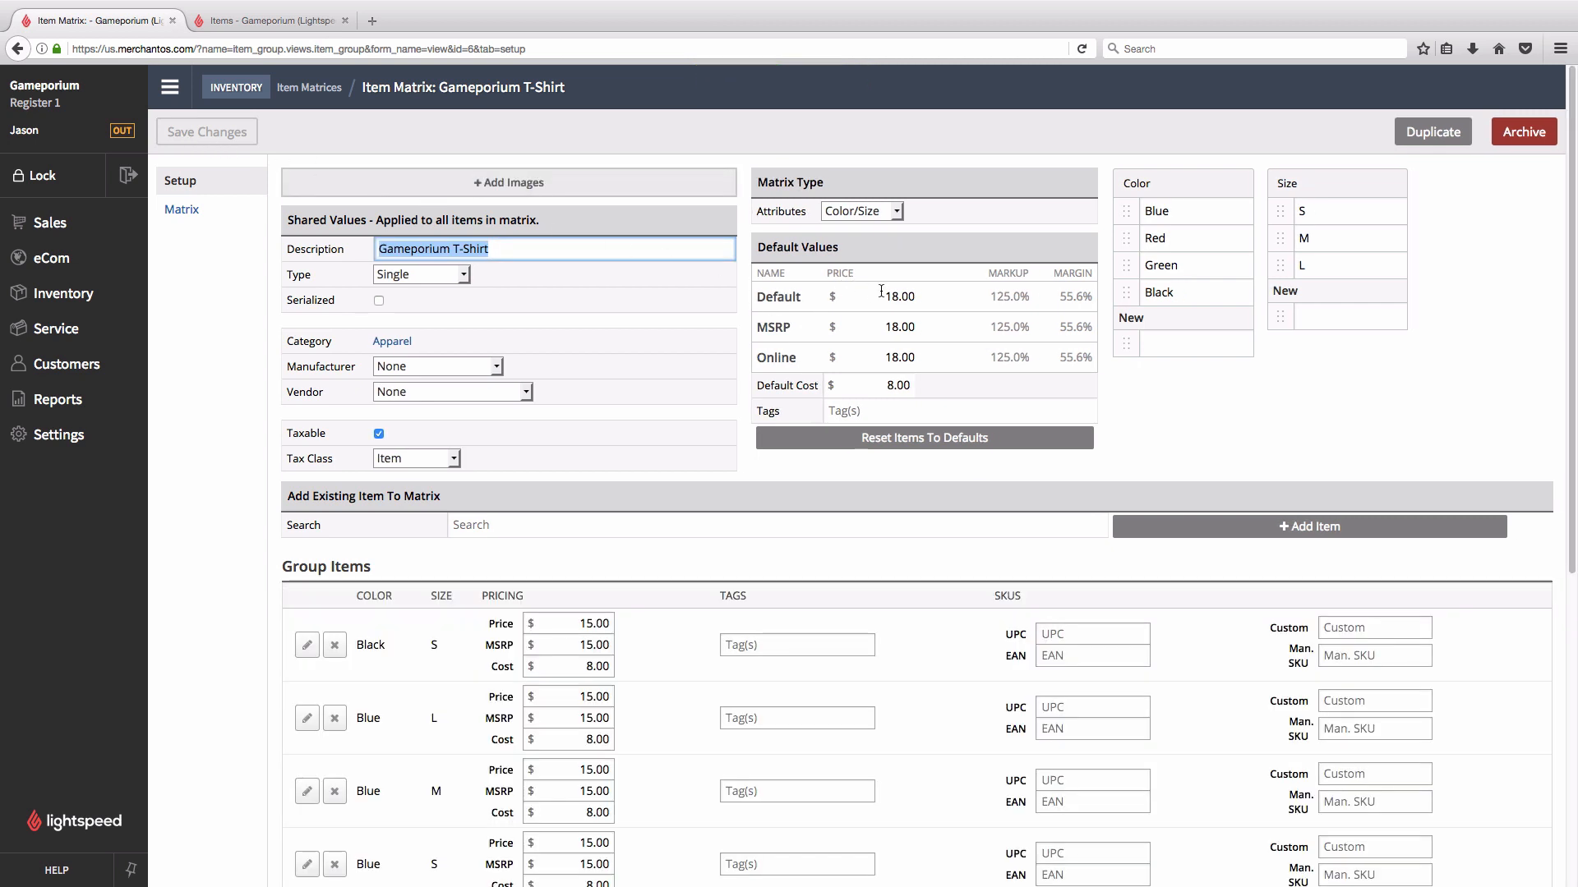
Review the group items' pricing and reset all matrix items to the default prices
scroll(690, 665, down, 6)
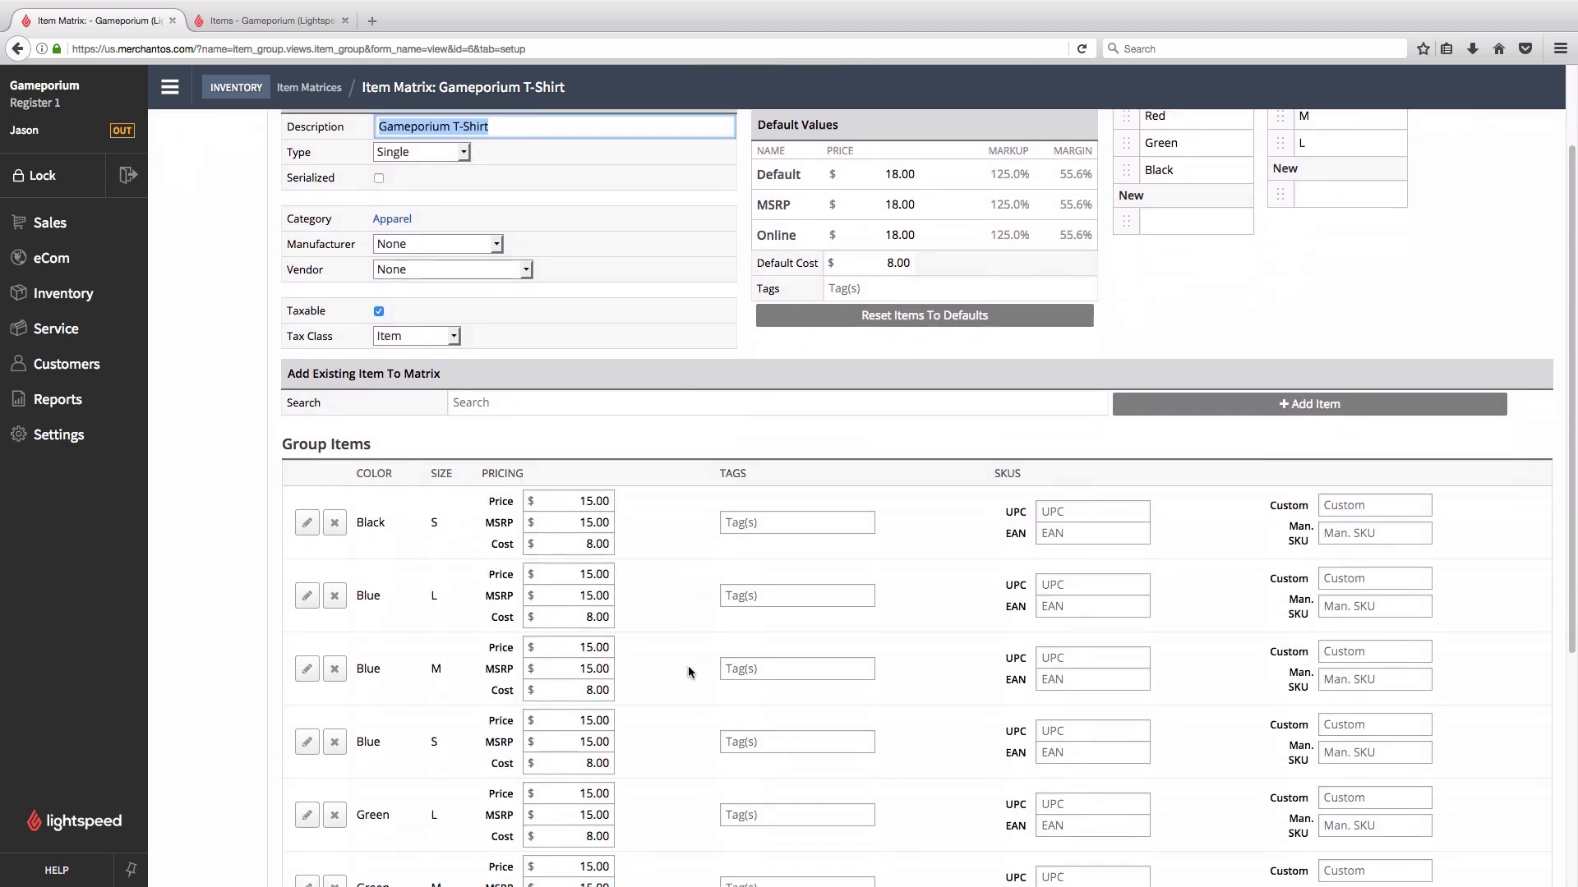
scroll(690, 669, up, 6)
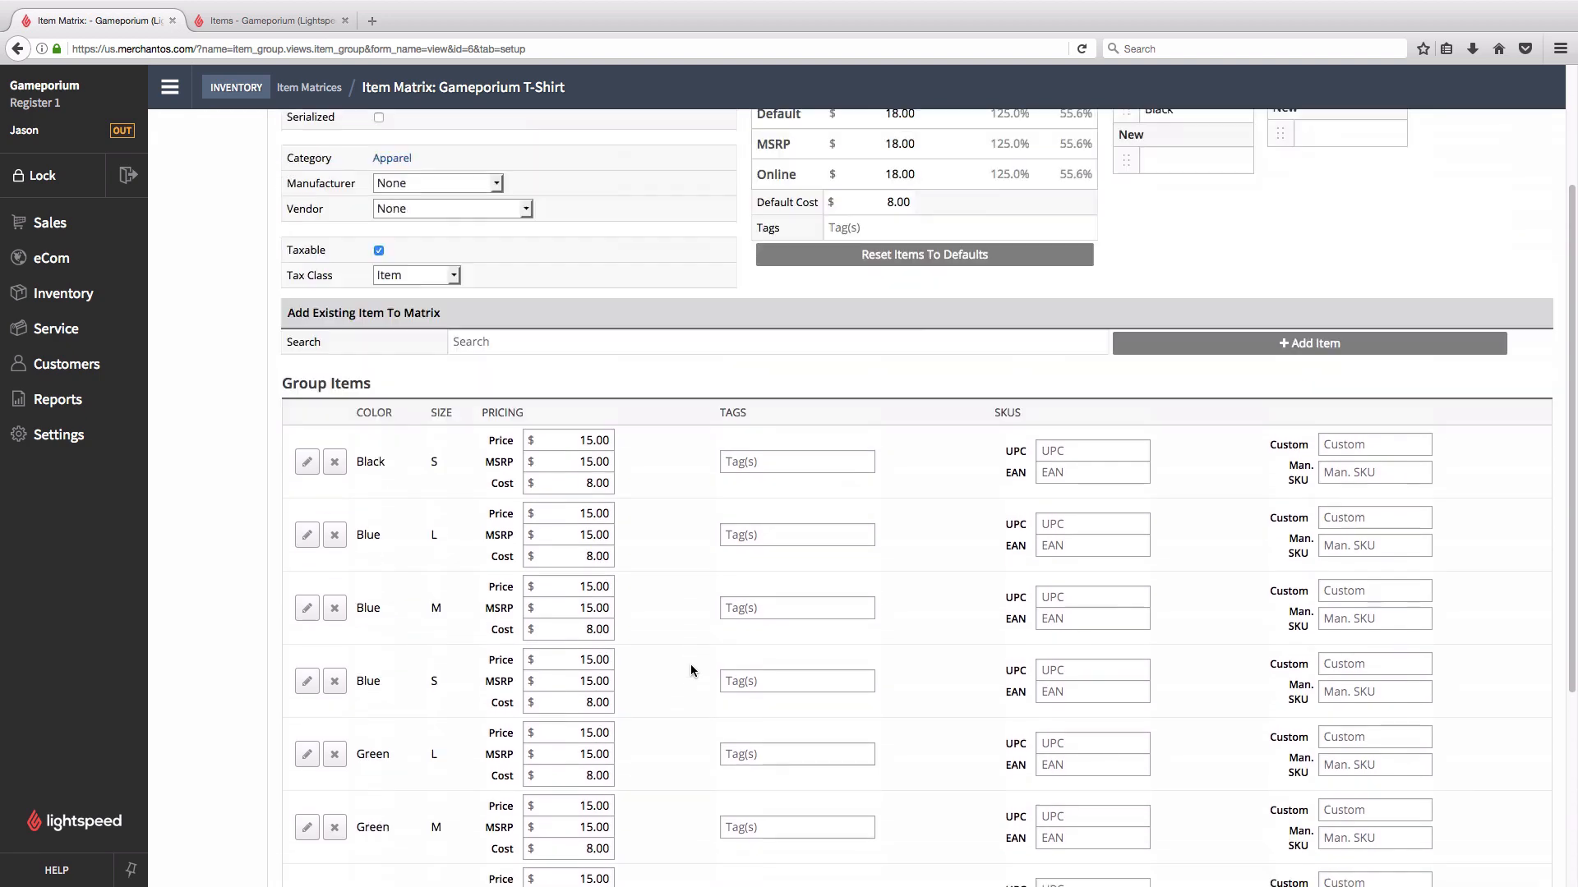
click(853, 444)
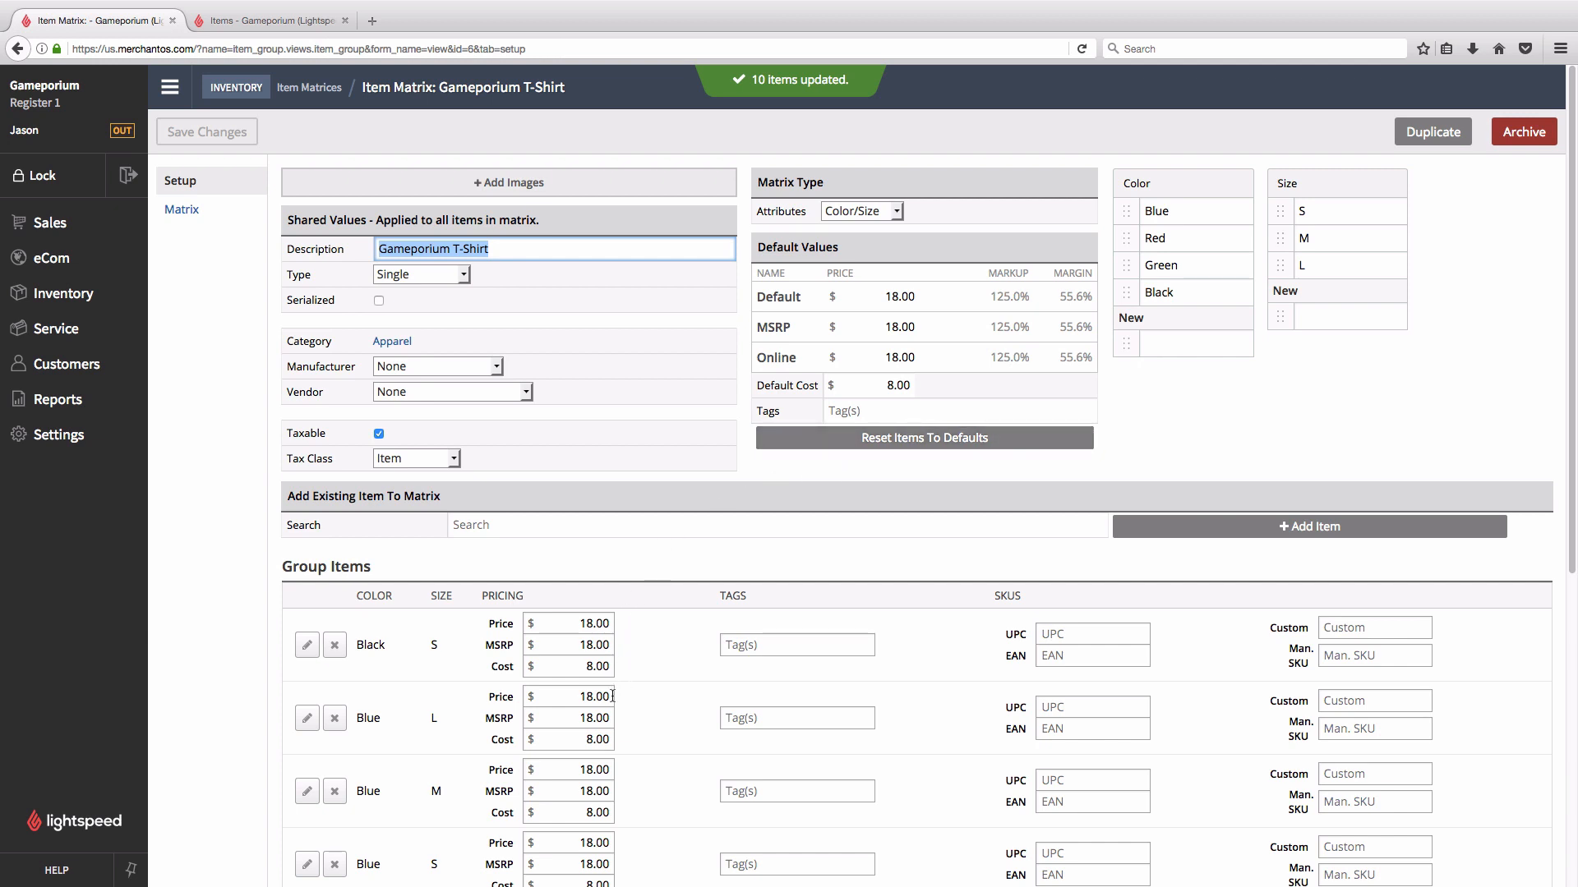
Rerun the "t-shirt" item search to check the shirts' updated prices, and return to the matrix setup
click(272, 20)
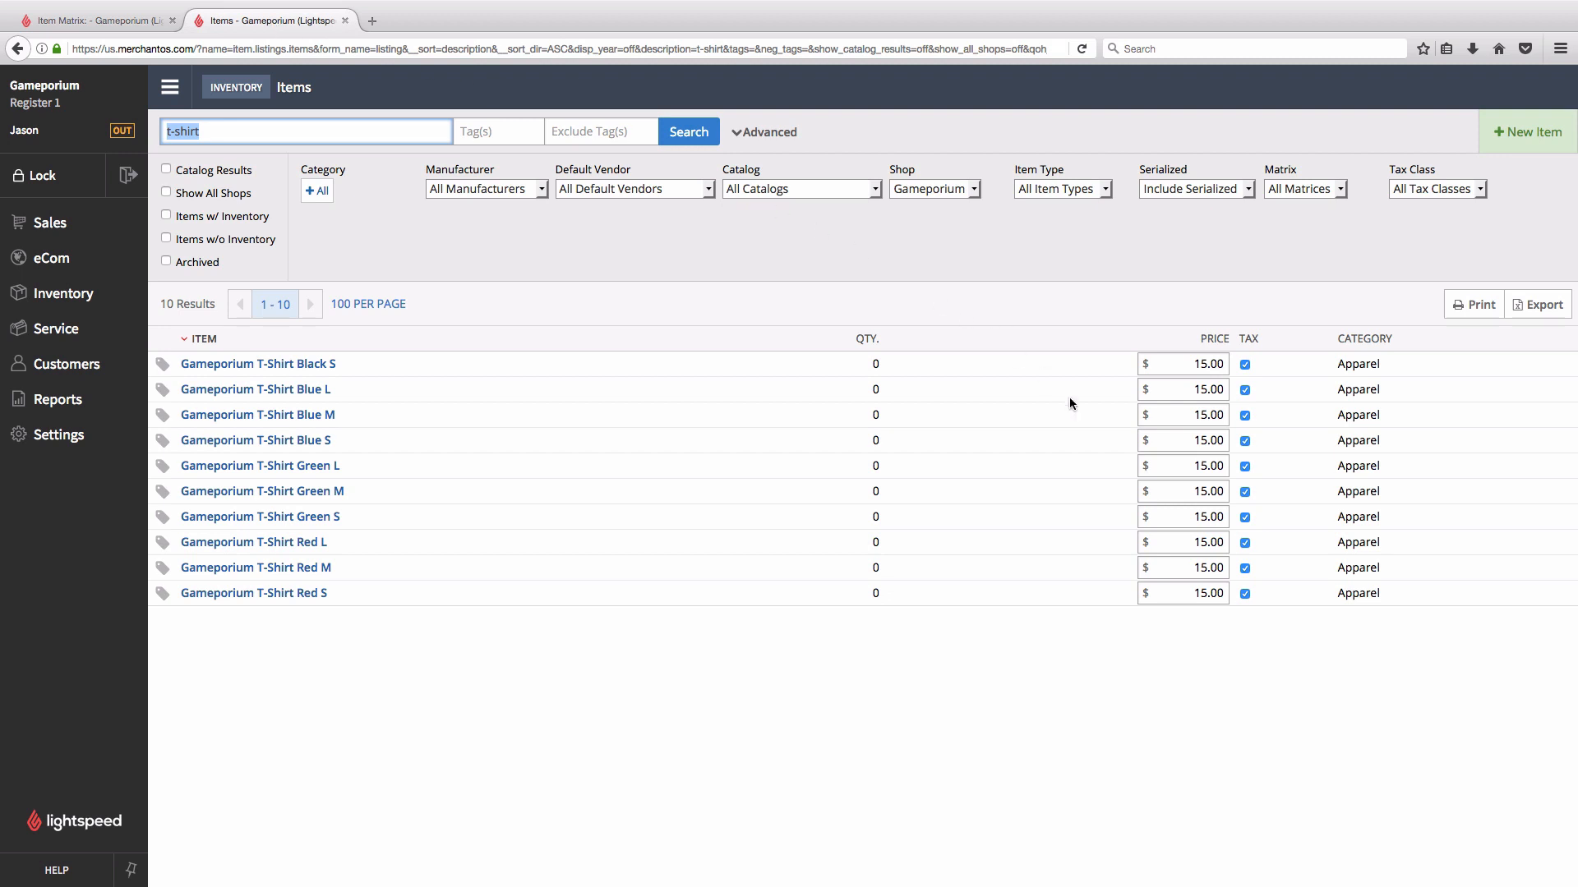
click(685, 133)
click(132, 25)
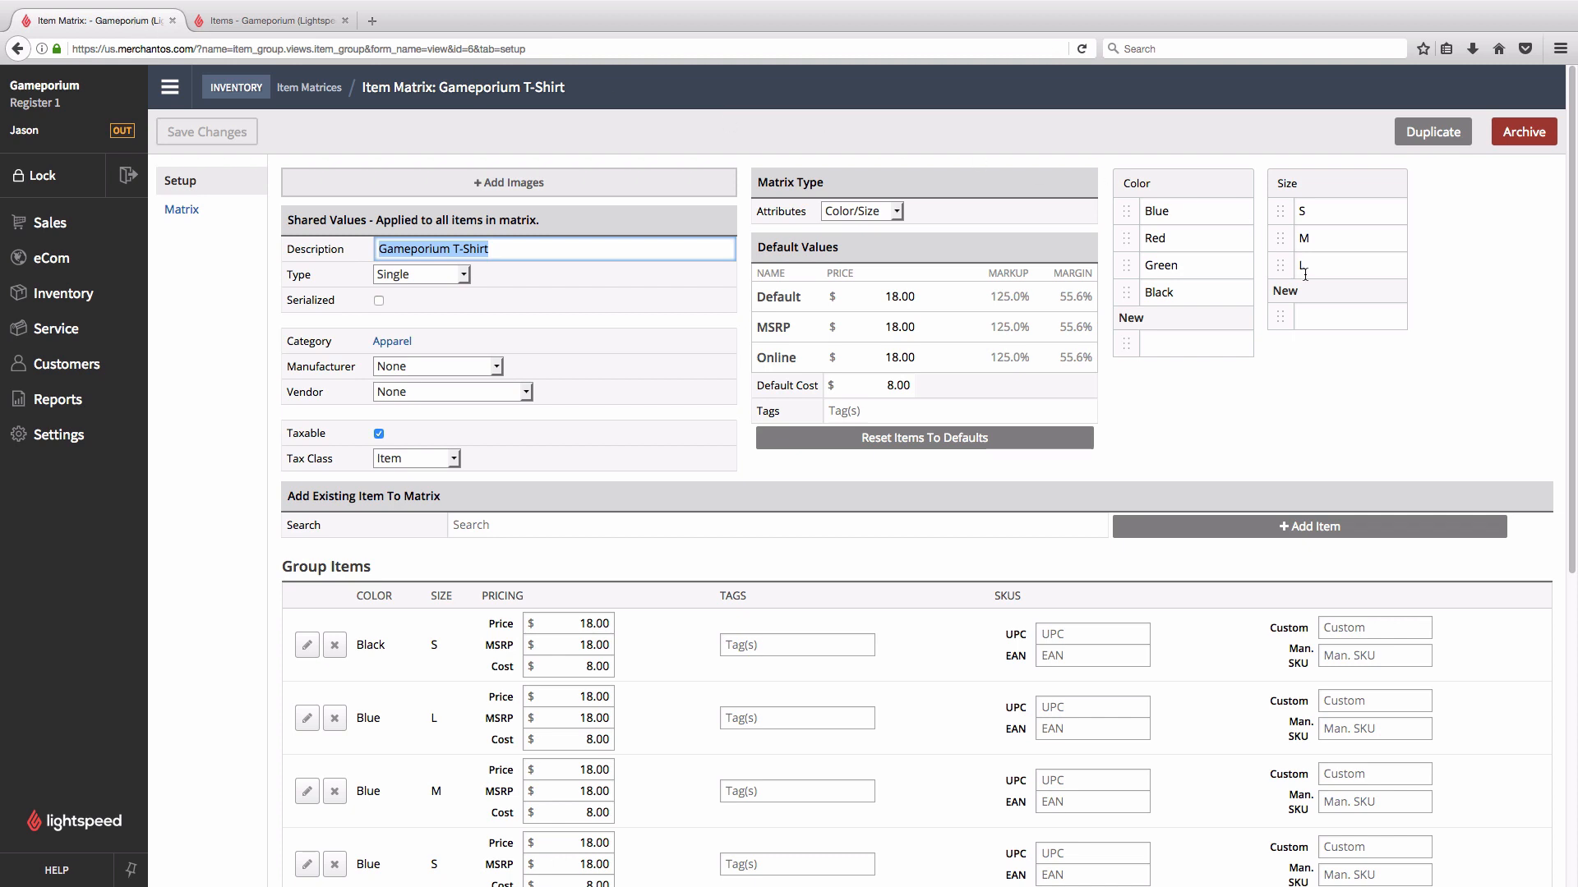
Add the sizes XS and XL to the Gameporium T-Shirt matrix and save the changes
click(1321, 311)
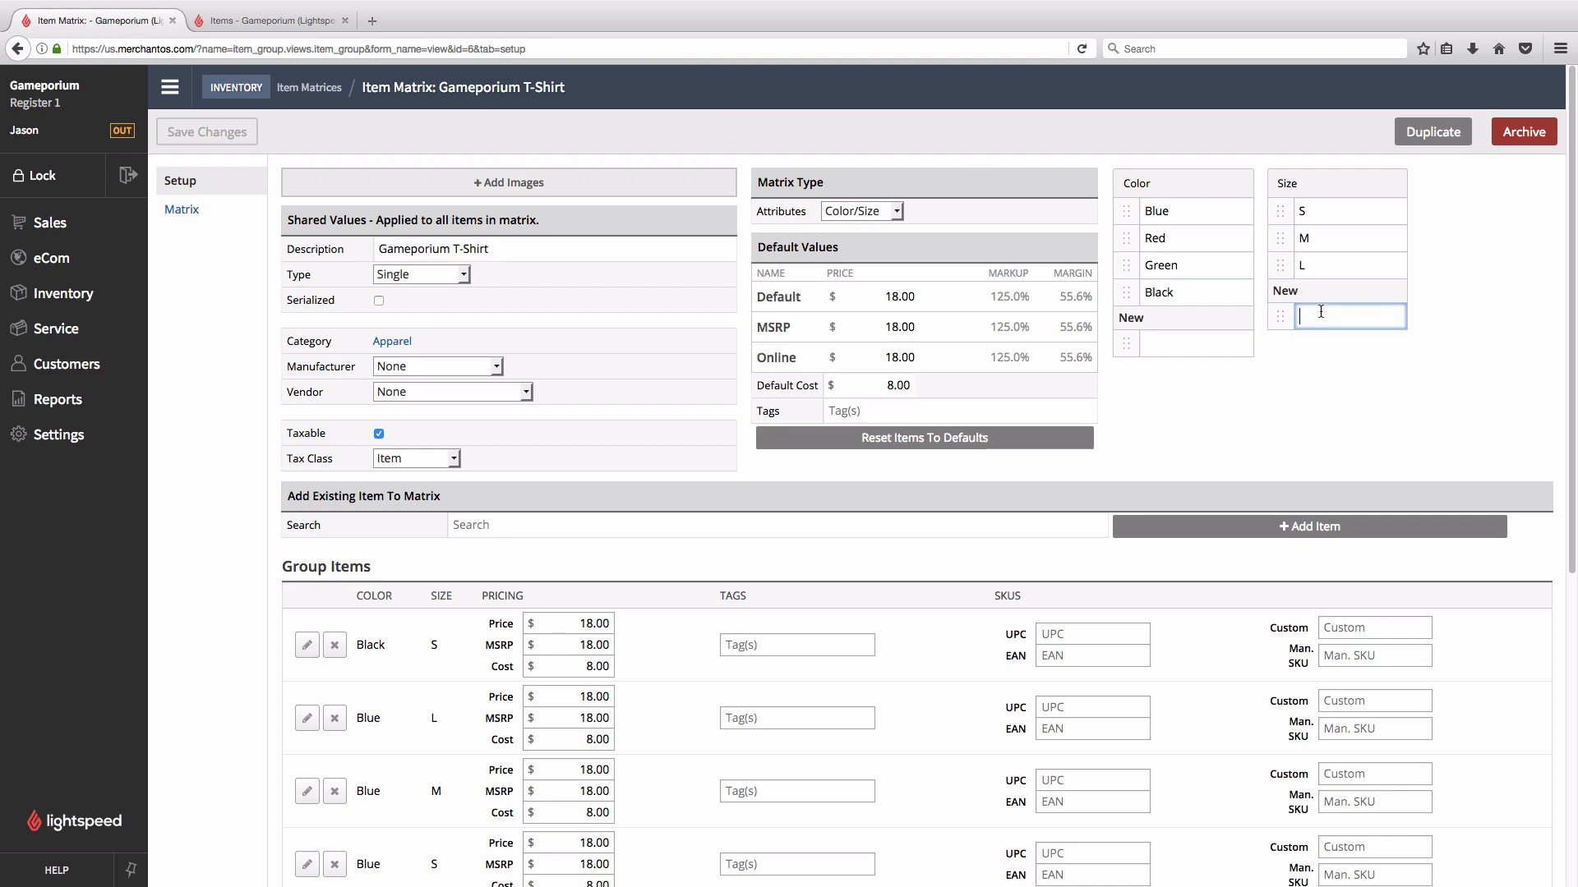
text(XS)
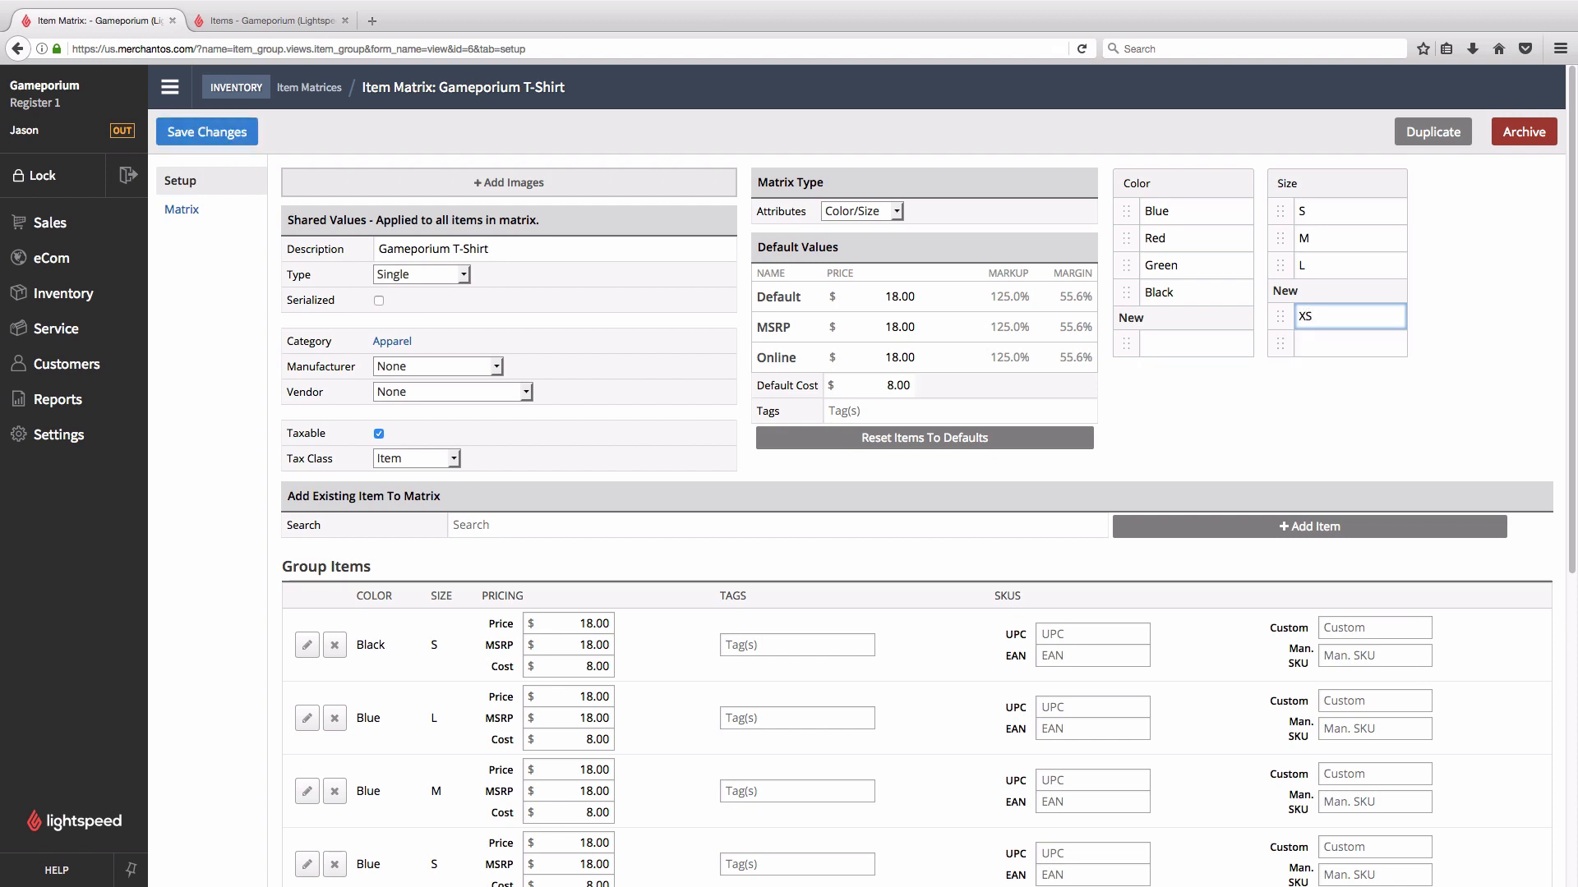
key(Tab)
text(C)
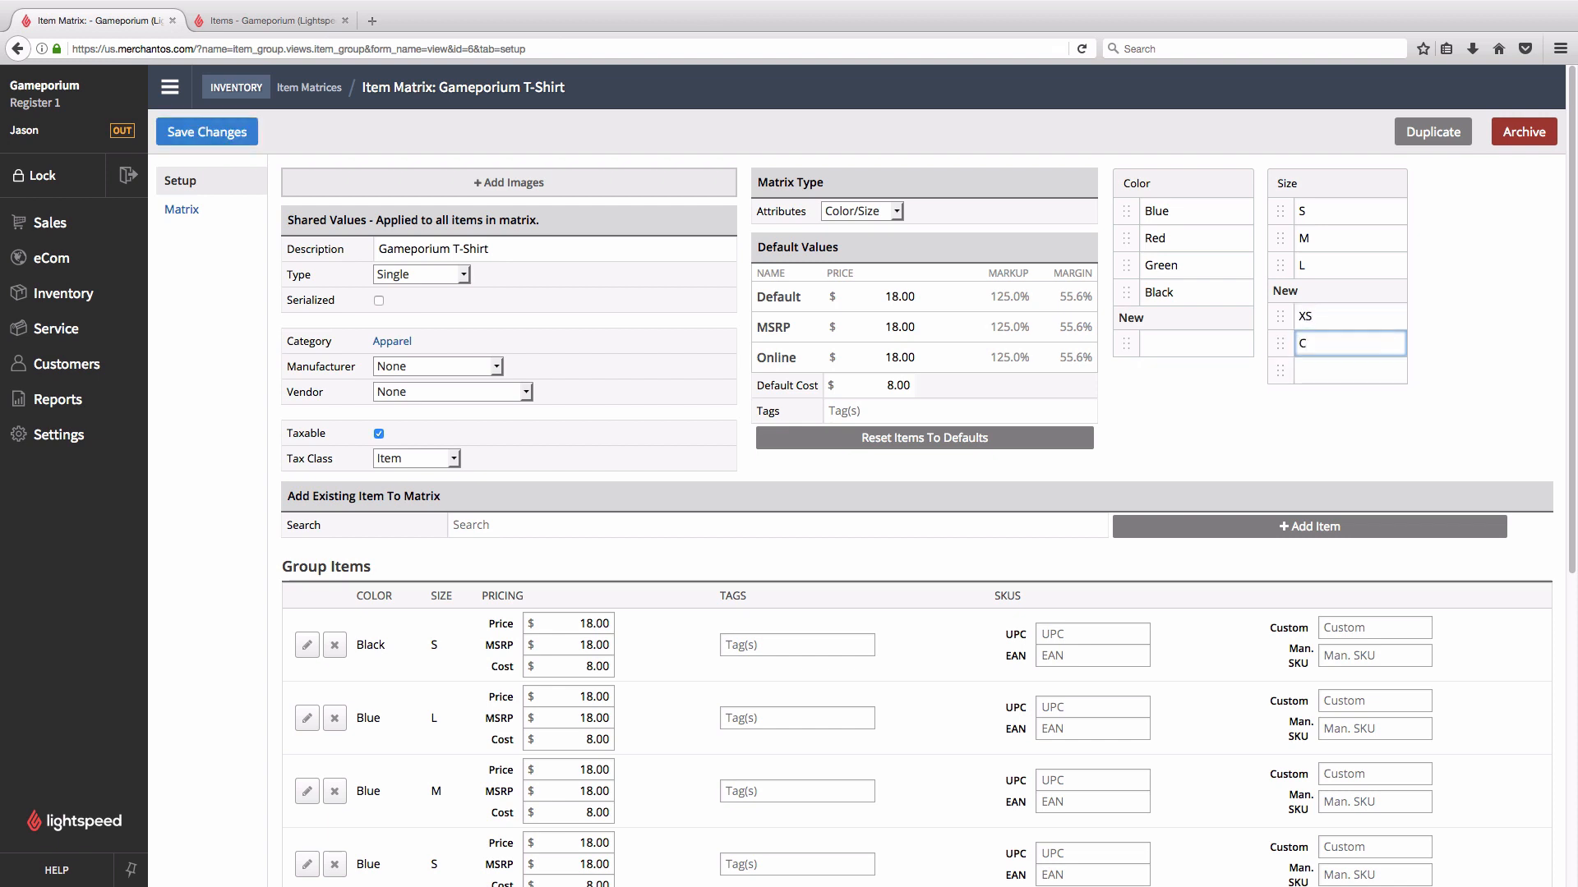
key(BackSpace)
text(XL)
click(174, 141)
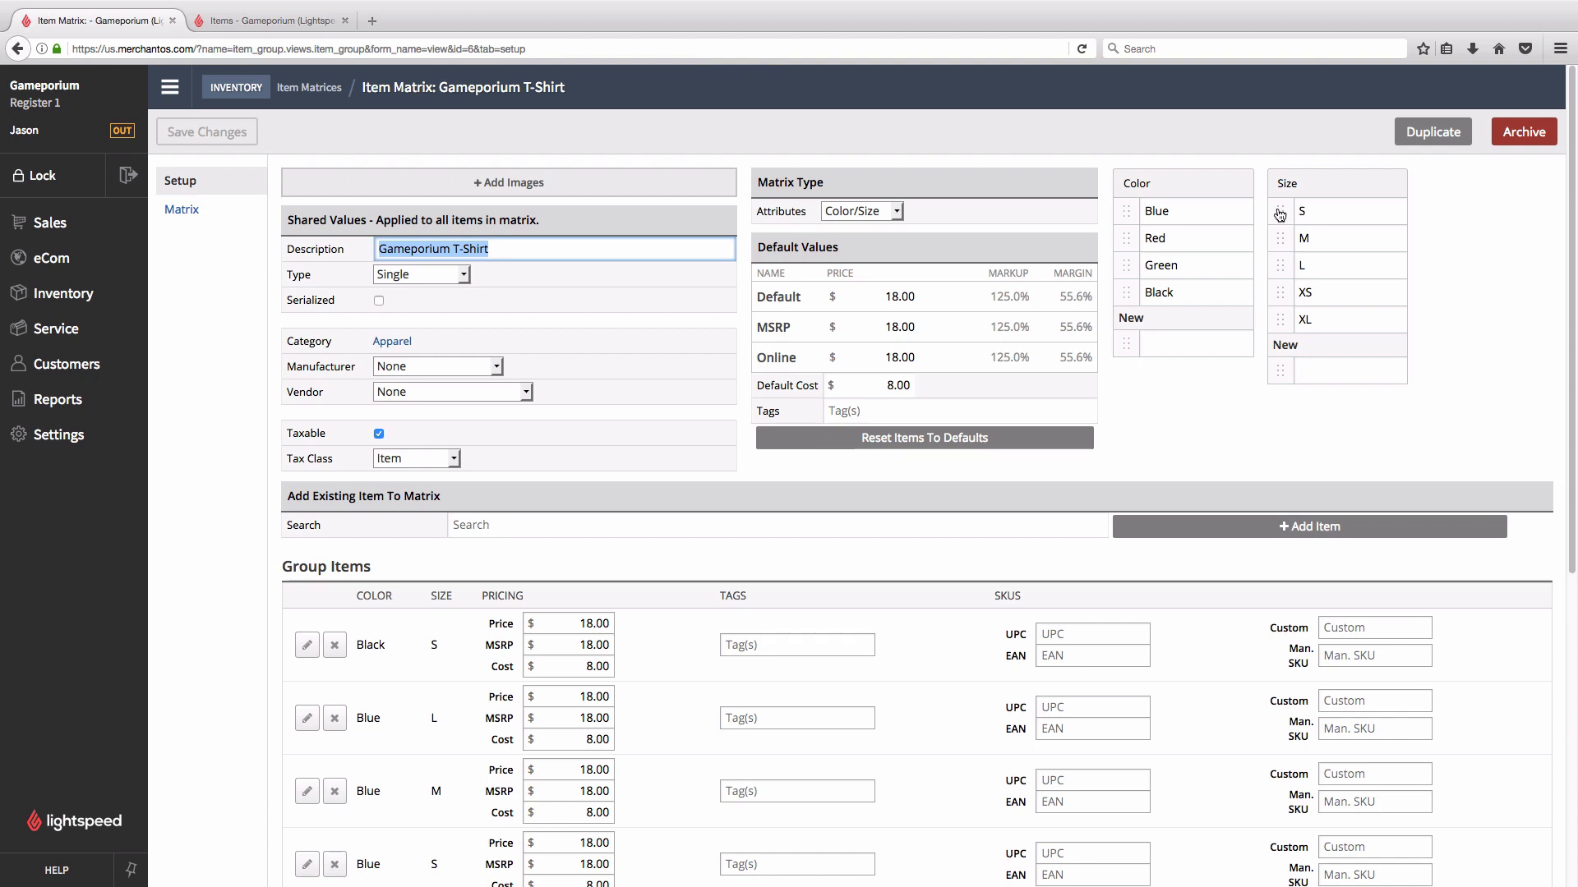
Move size XS above S to the start of the matrix's size order and save the changes
click(1284, 303)
drag(1284, 304, 1286, 216)
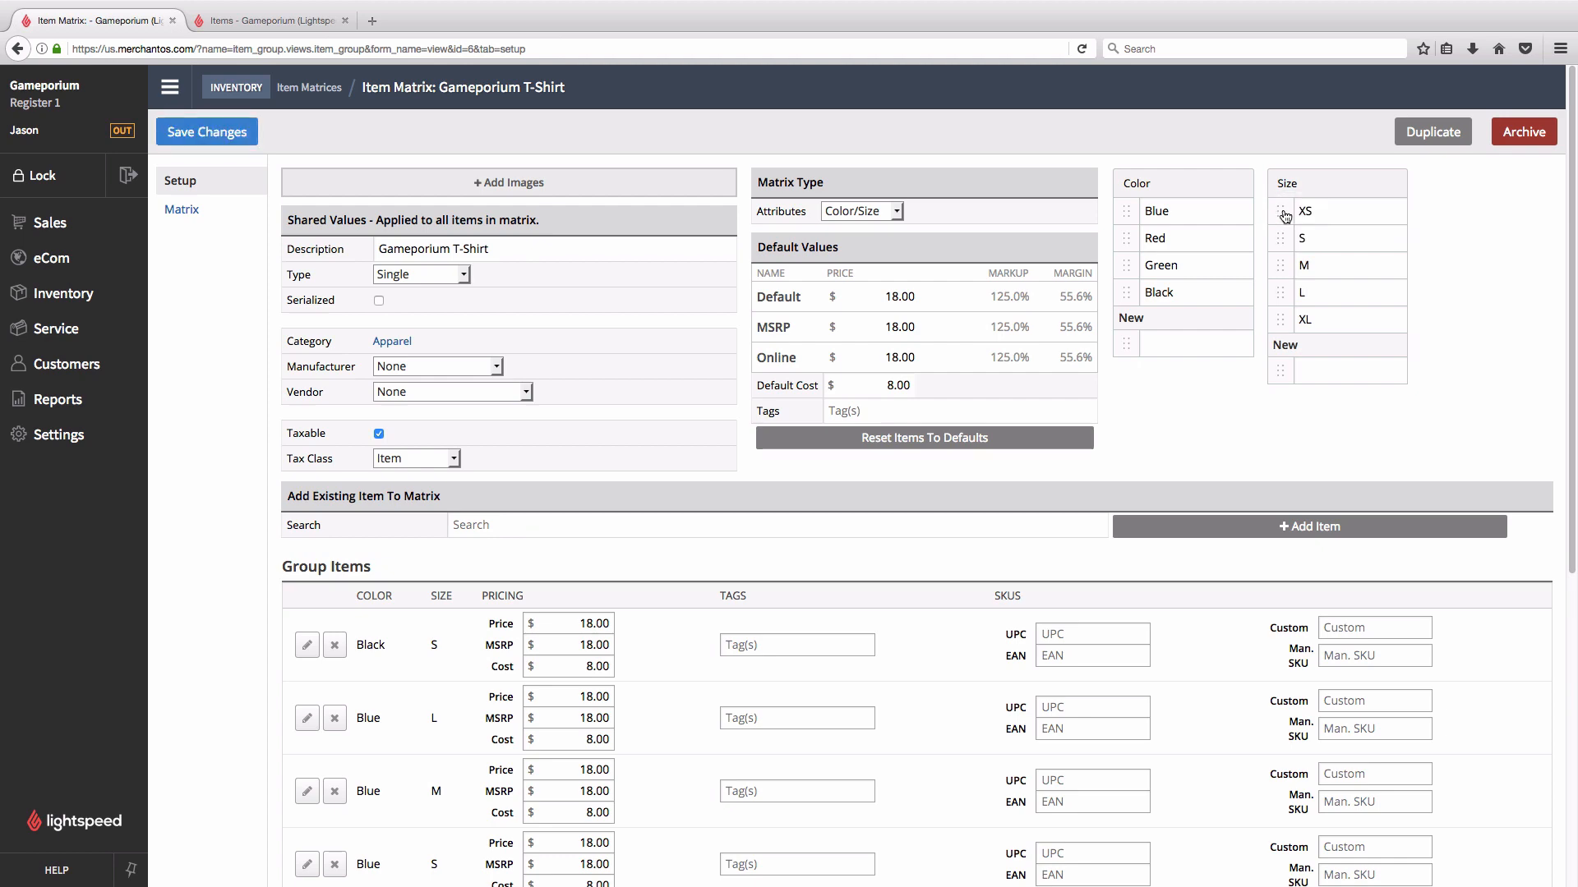
click(210, 136)
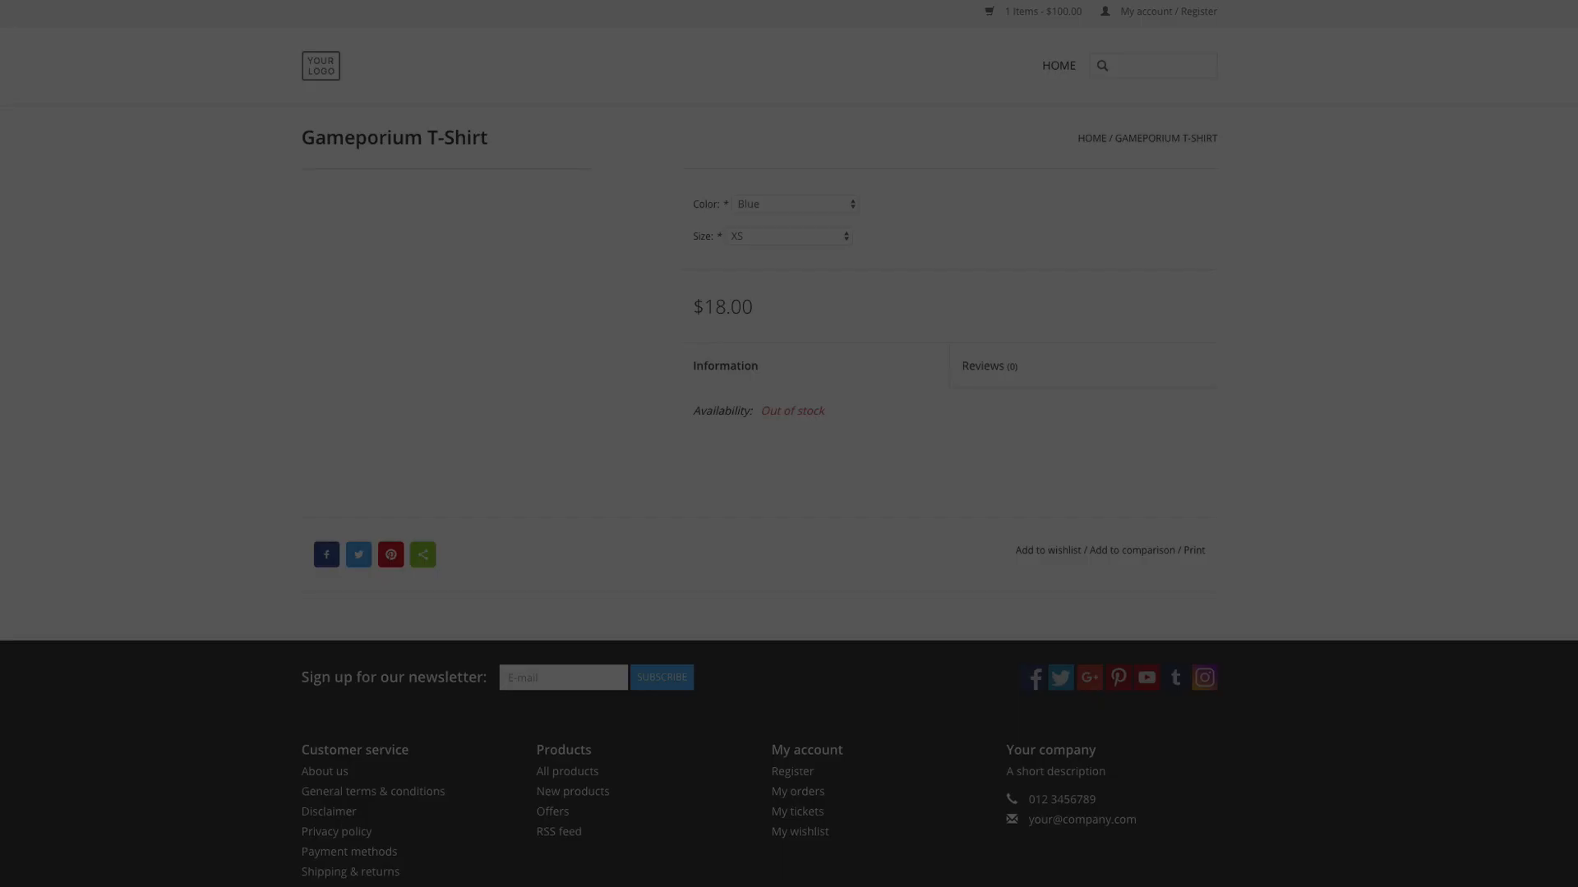
On the web store's Gameporium T-Shirt product page, display the size choices to check their order
click(813, 235)
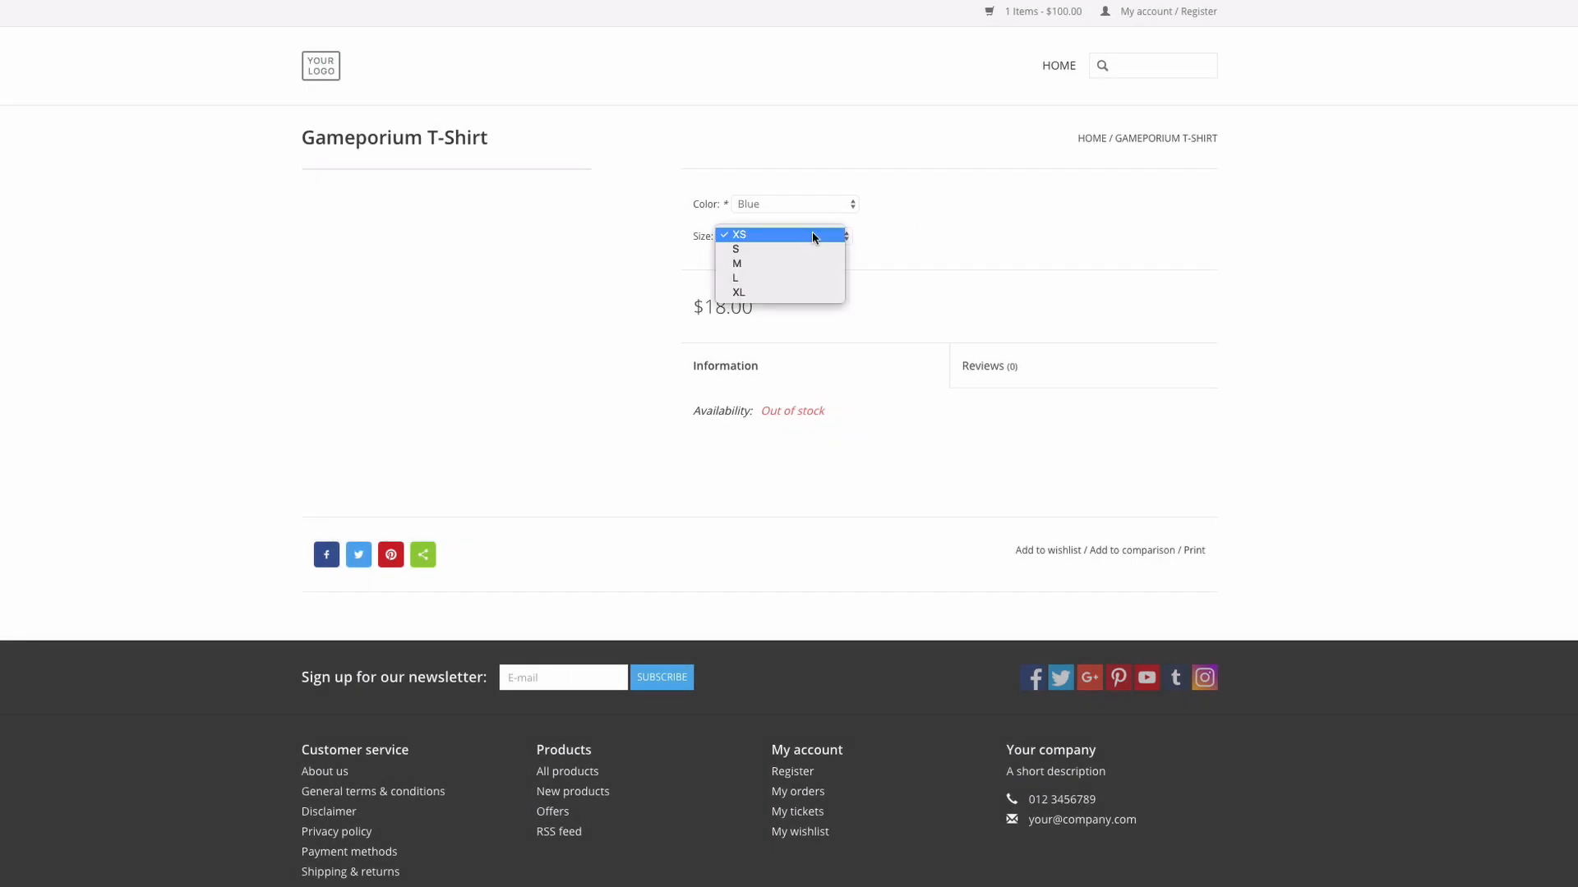